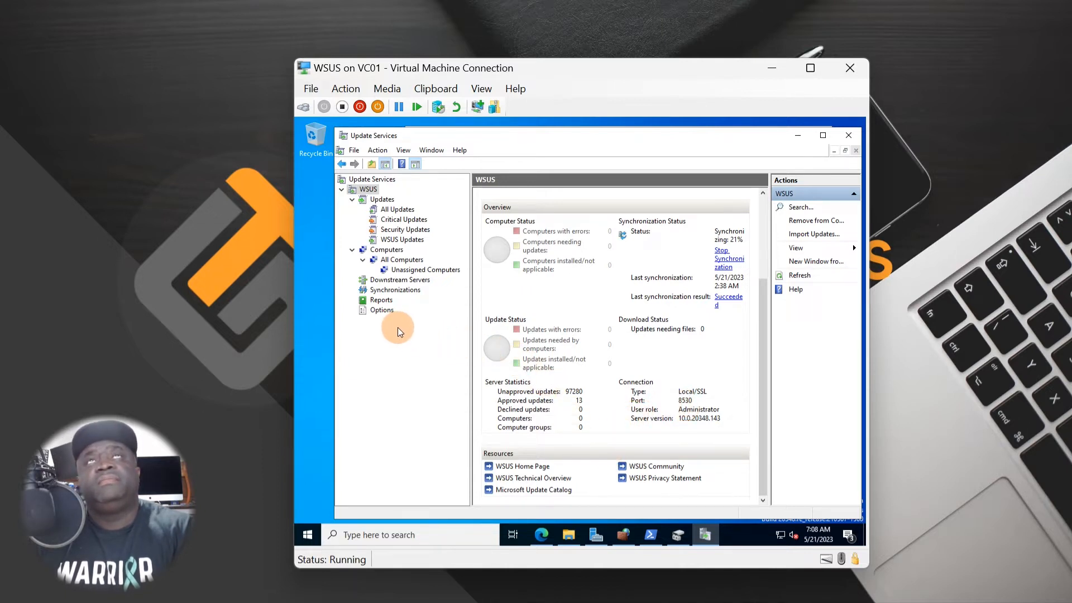
Open the All Computers group in WSUS and end its unresponsive snap-in, with the DC01 virtual machine window placed alongside.
left_click(403, 260)
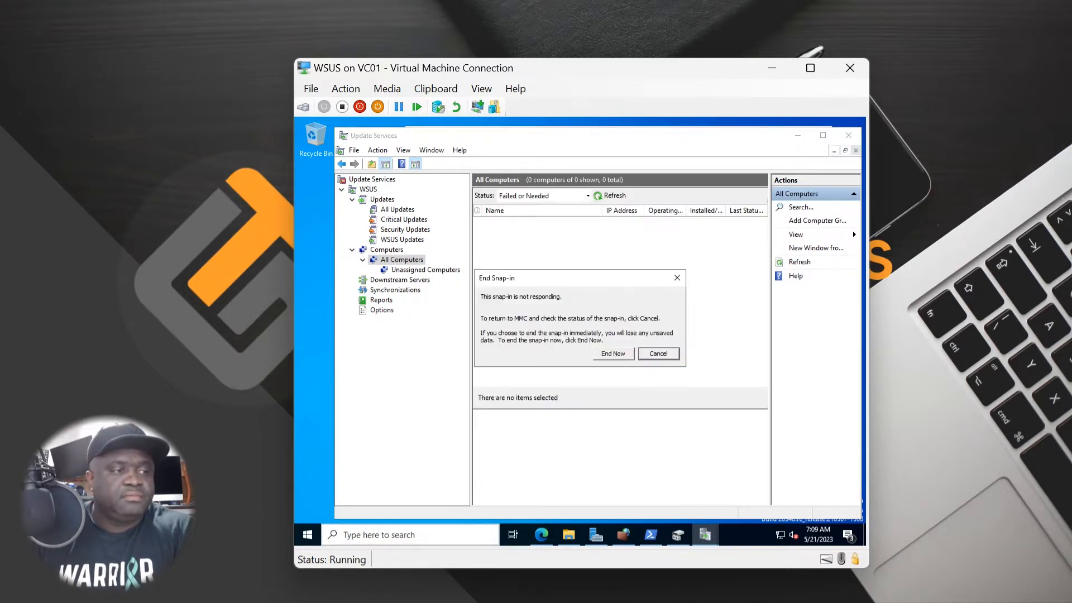
key("alt+Tab")
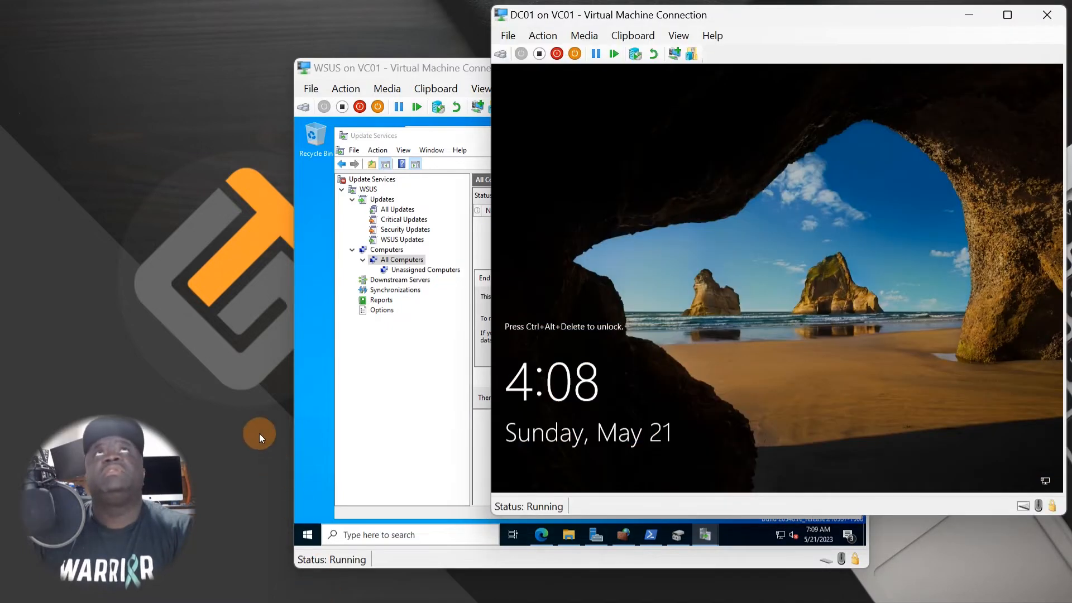
left_click_drag(457, 68, 168, 26)
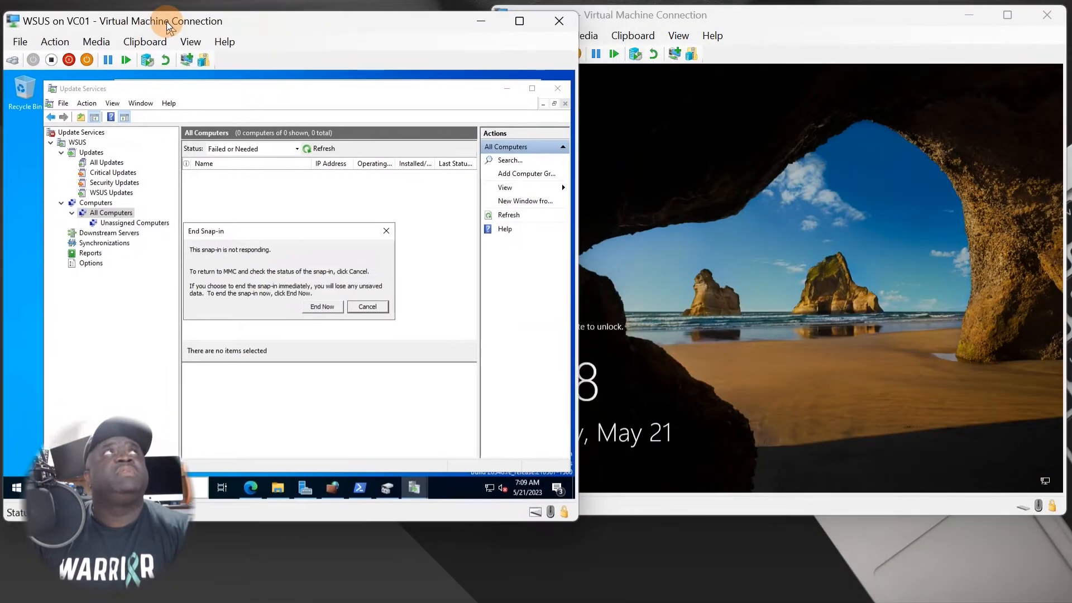
left_click(324, 307)
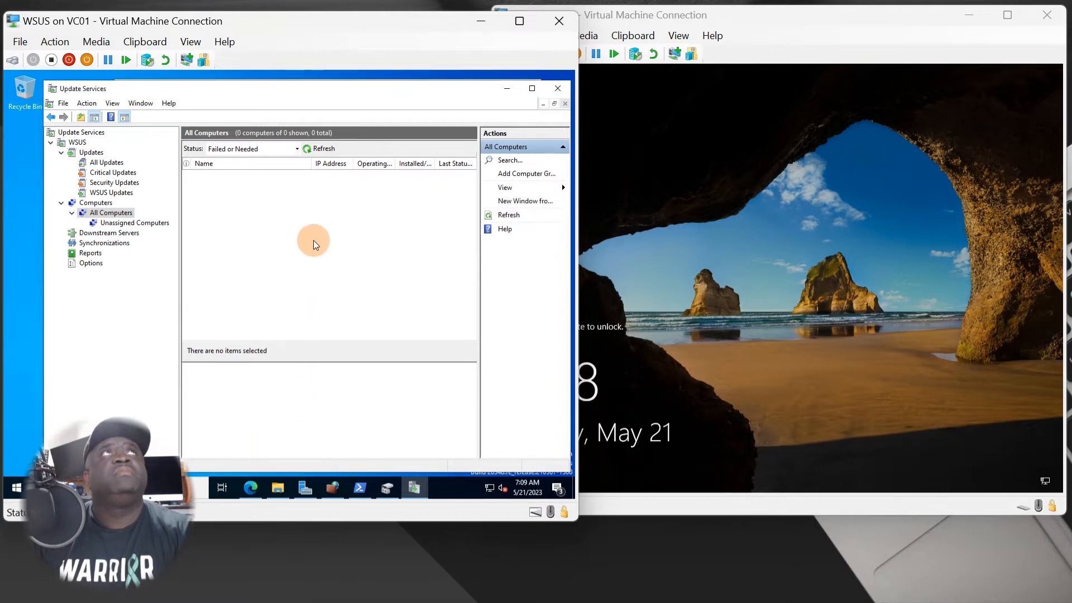
Unlock the DC01 virtual machine and sign in by entering the account password.
left_click(674, 146)
left_click(547, 36)
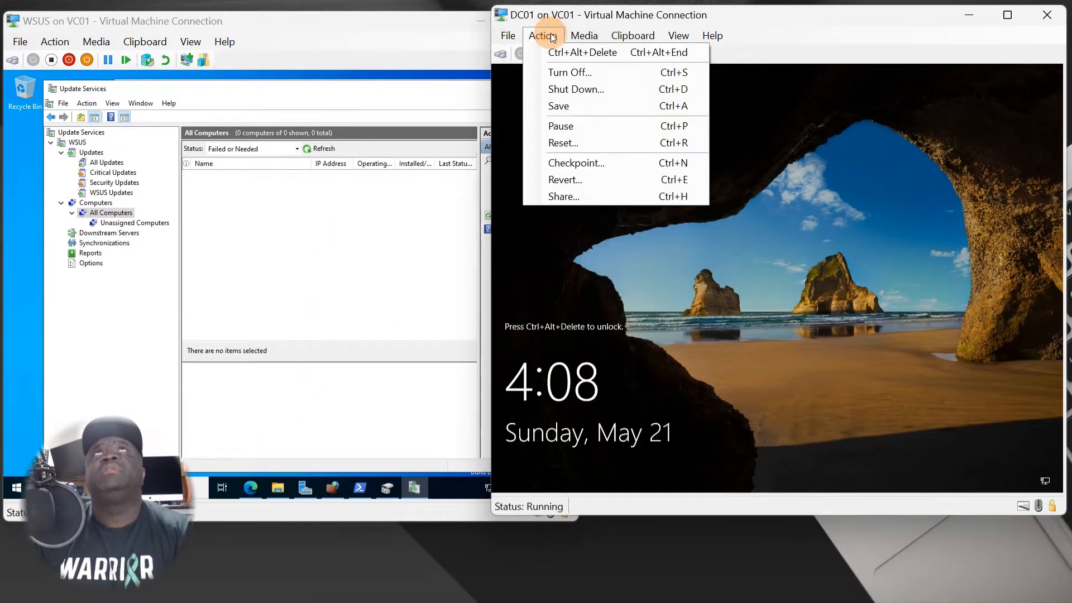
left_click(556, 52)
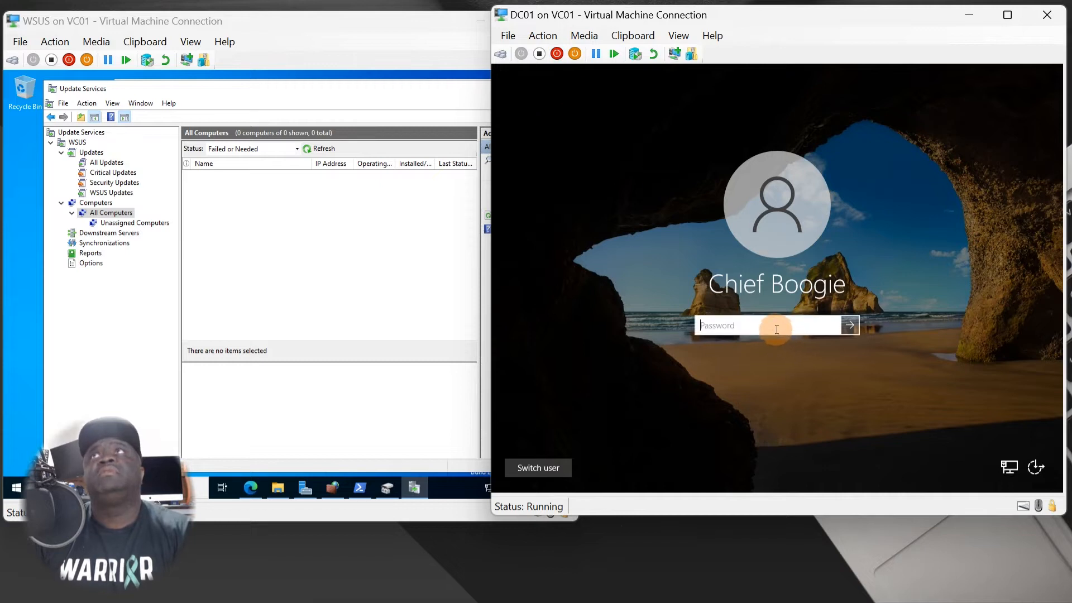
type("****")
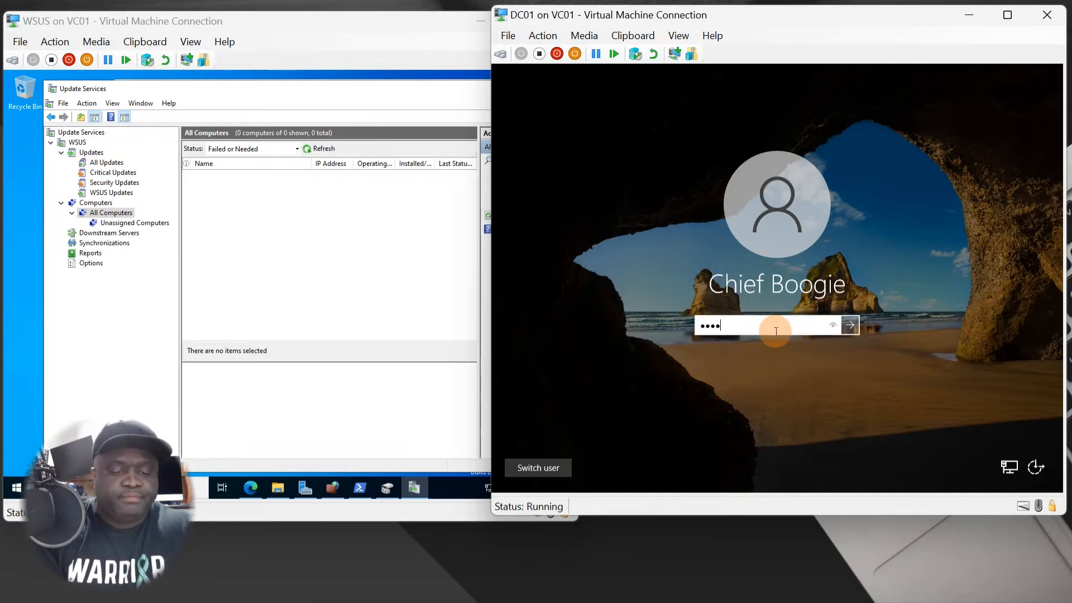
type("******")
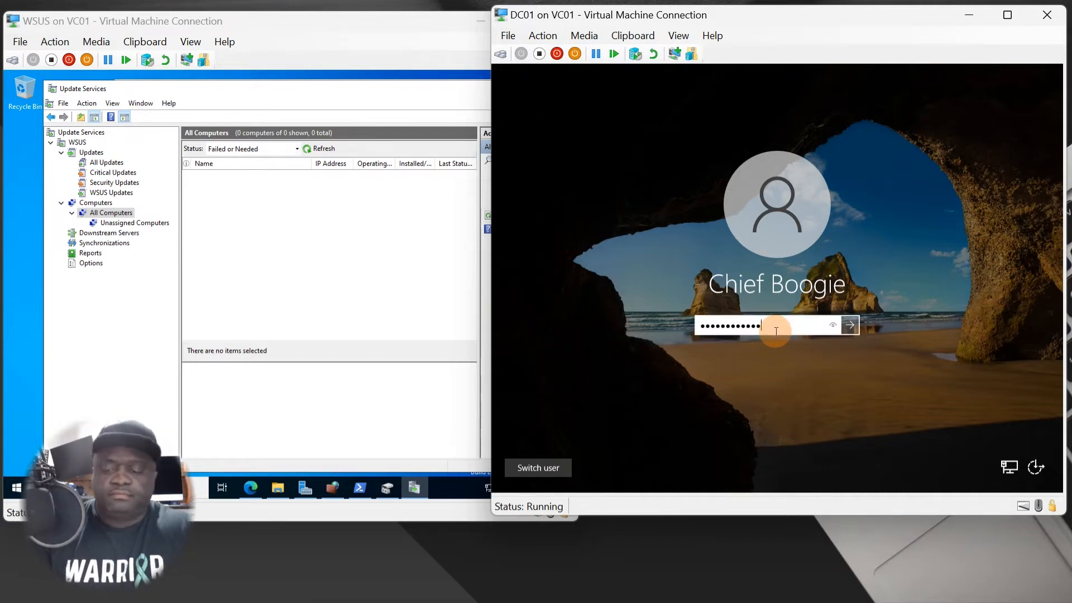
key("Return")
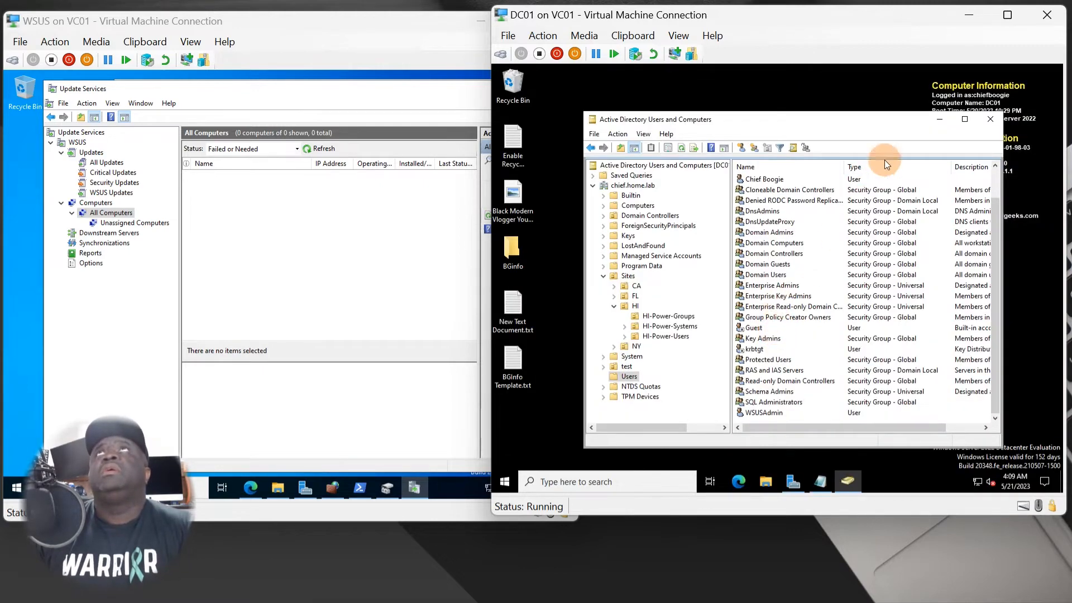
Minimize Active Directory Users and Computers on DC01 and open Group Policy Management.
left_click(940, 119)
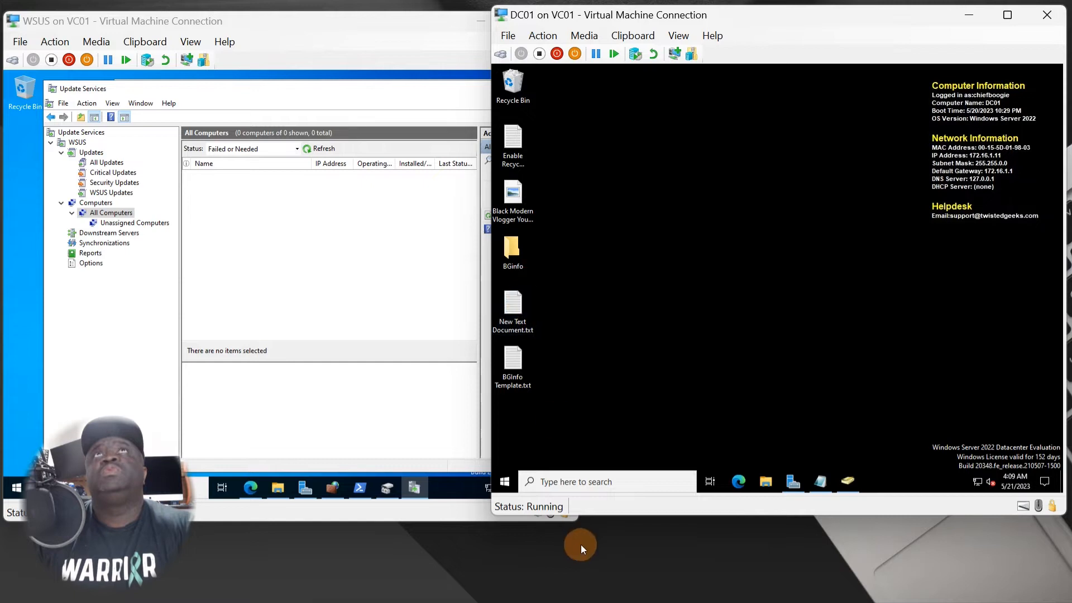
left_click(501, 484)
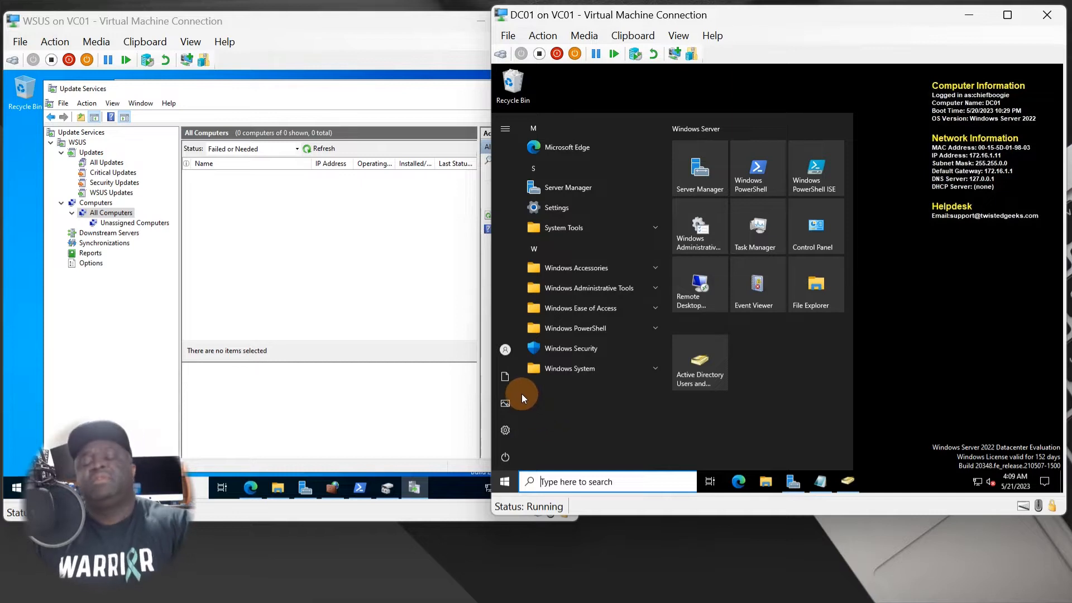
type("gp")
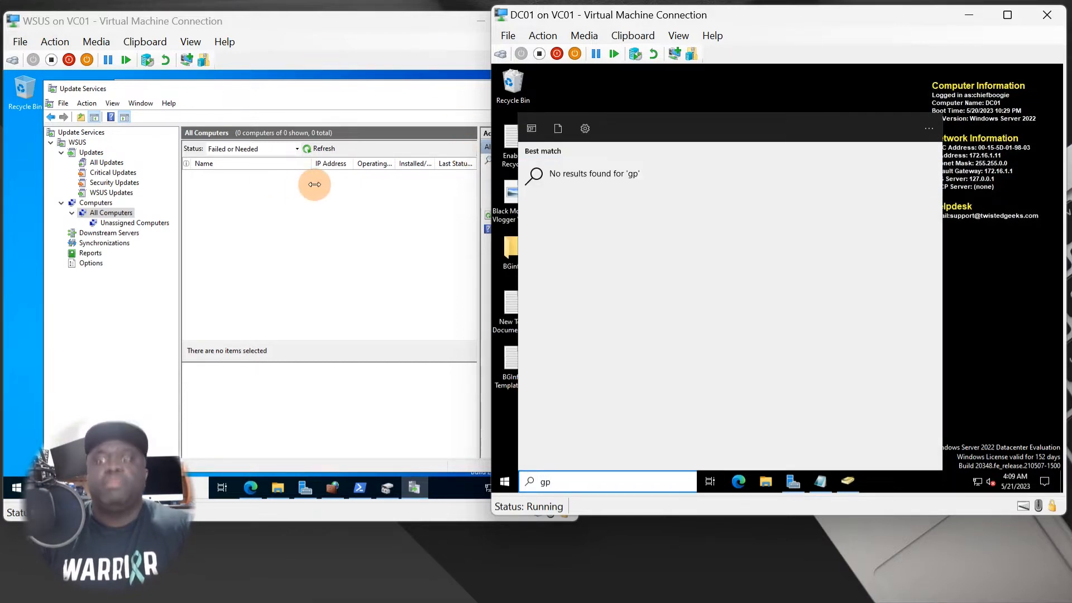
key("BackSpace")
type("r")
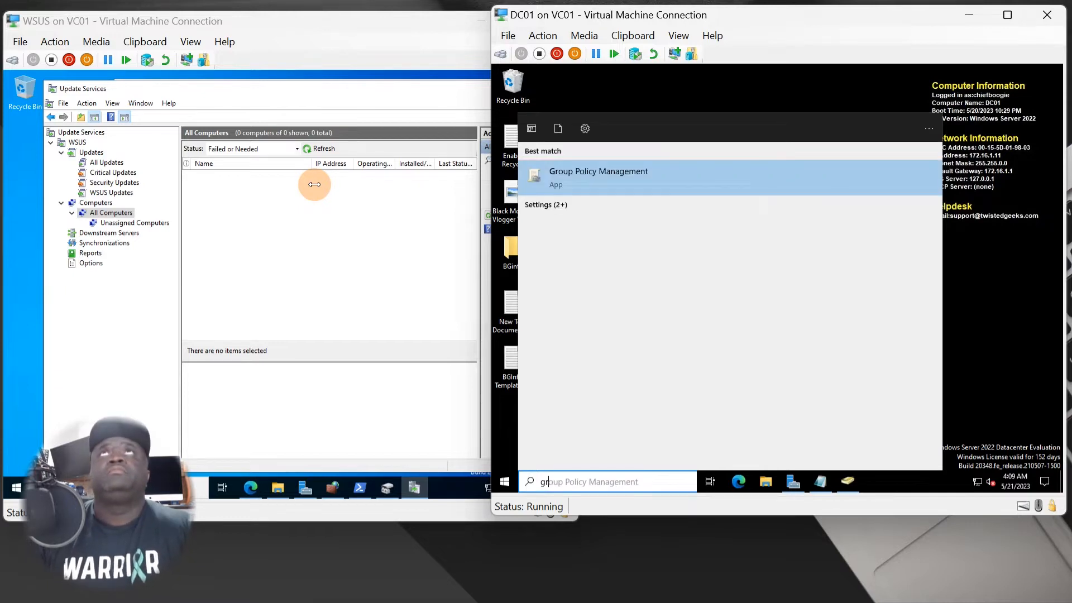
left_click(639, 189)
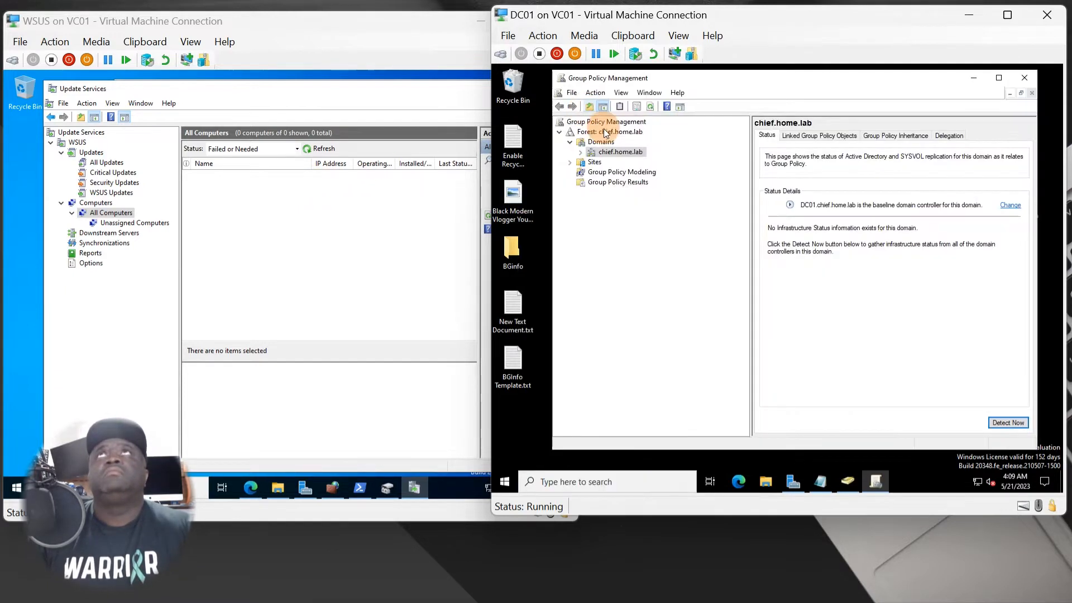
Create a new GPO named "Deploy WSUS Server Connection" under Group Policy Objects of the chief.home.lab domain.
left_click(581, 153)
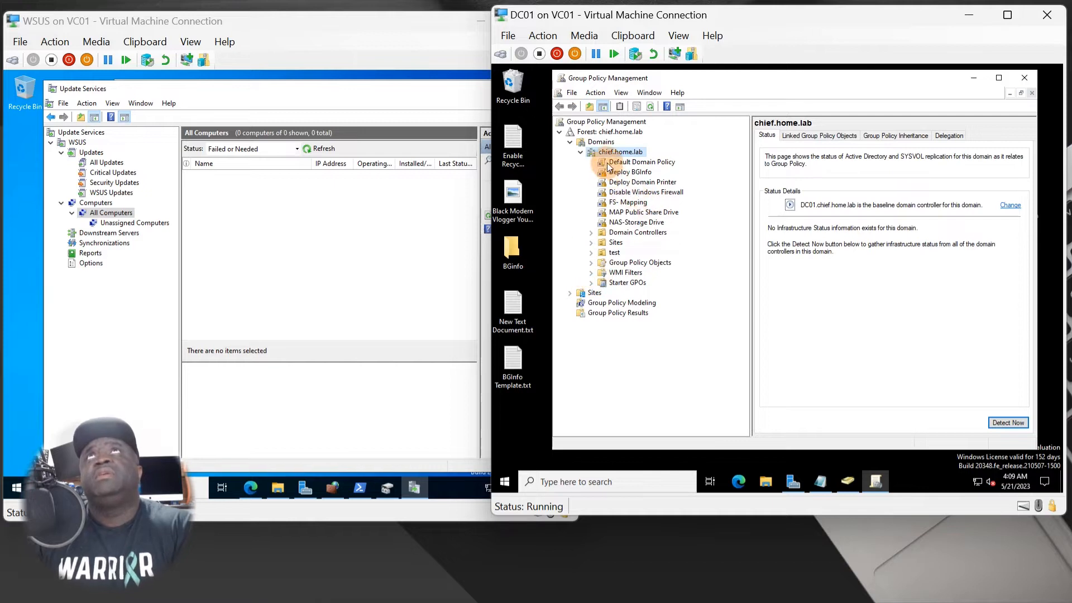
left_click(592, 263)
right_click(639, 264)
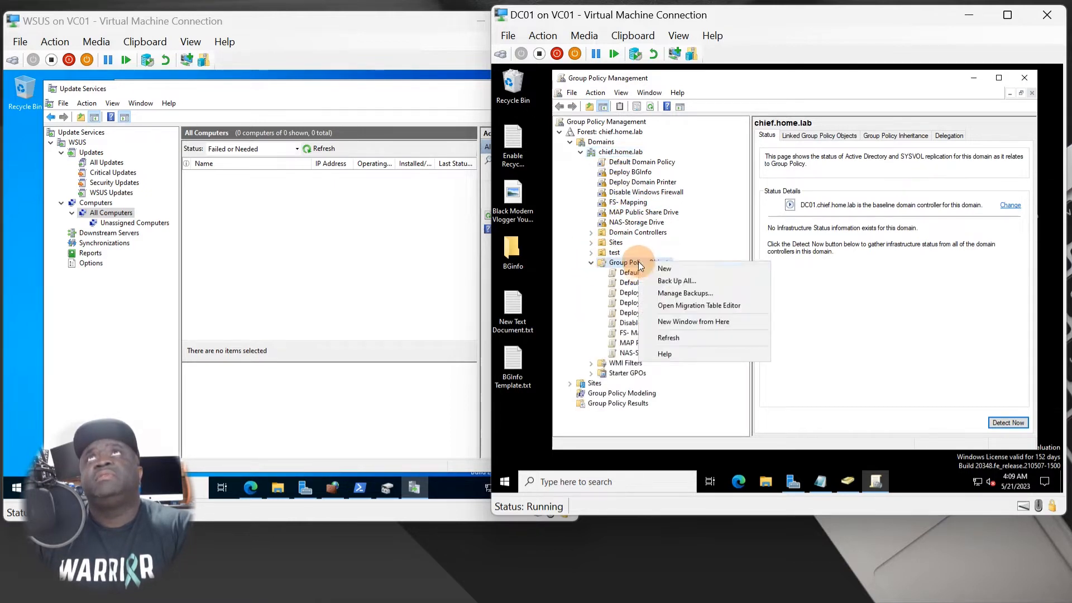
left_click(671, 272)
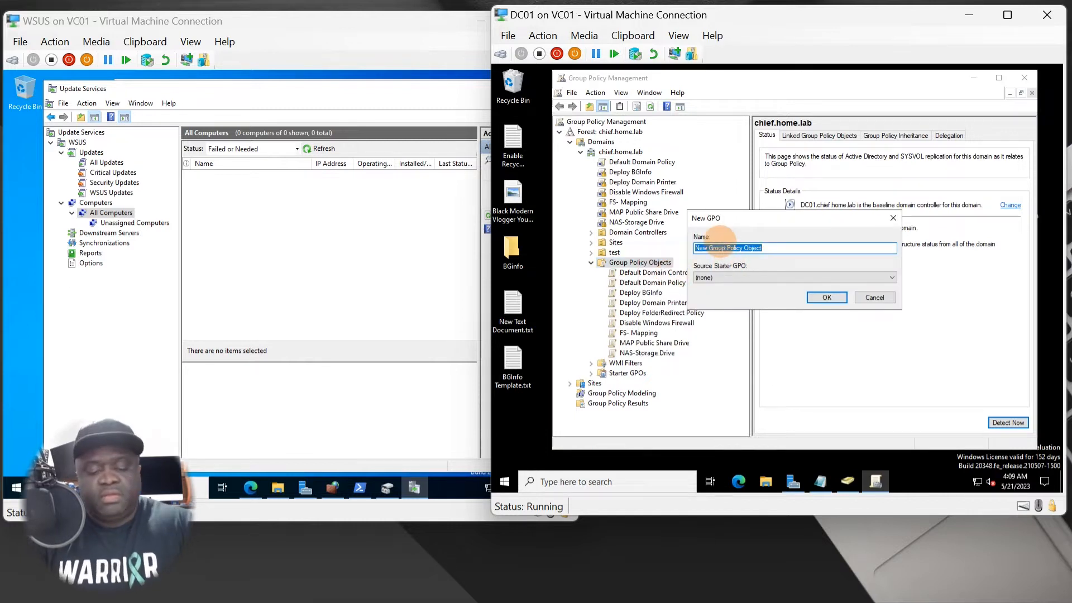
type("Deploy ")
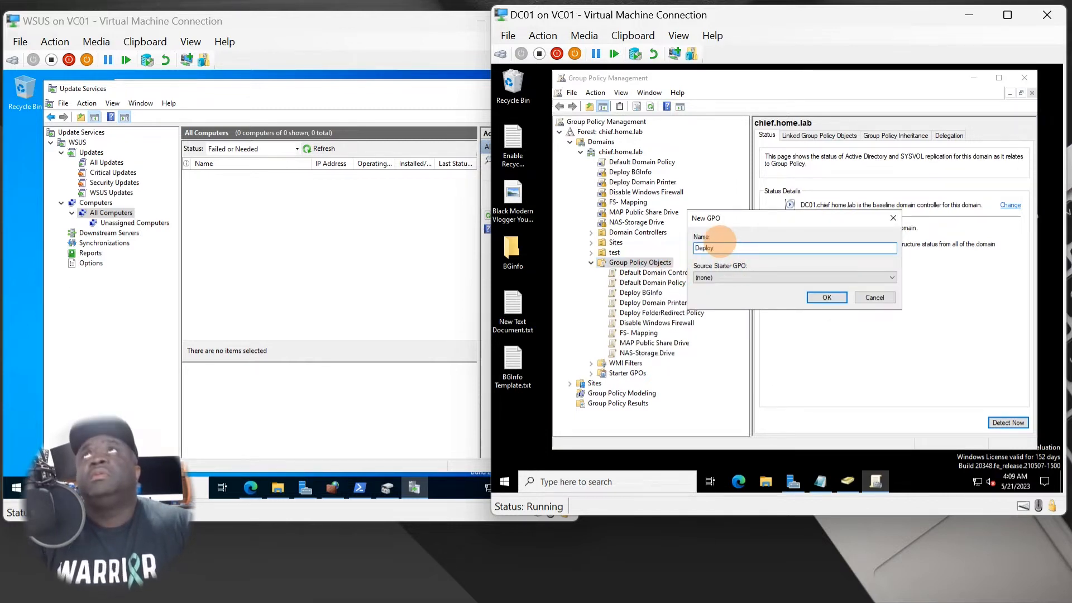
type("WSUS Updates")
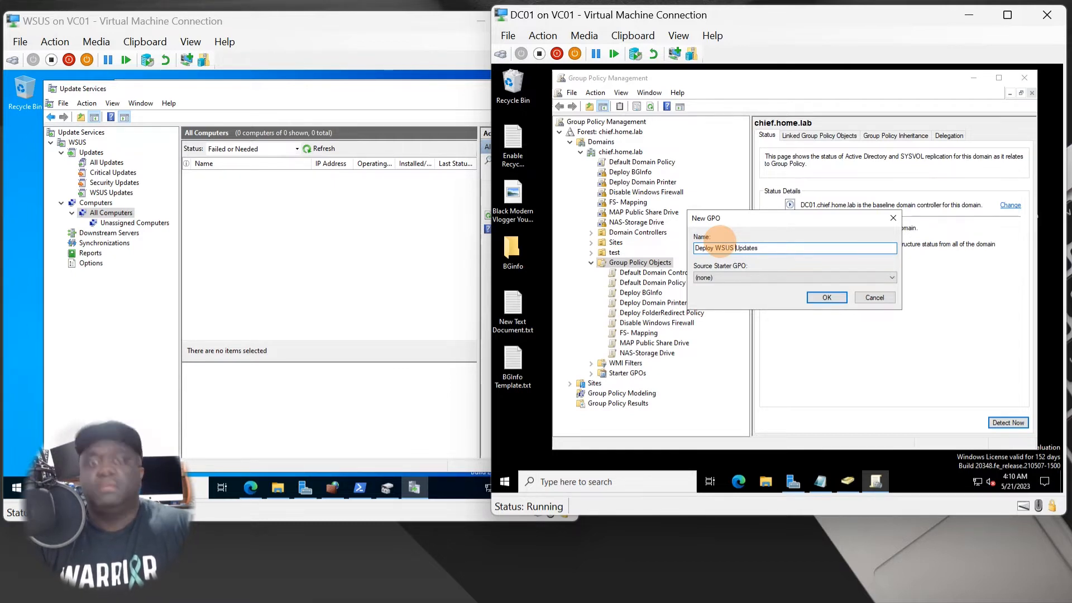
type("Server")
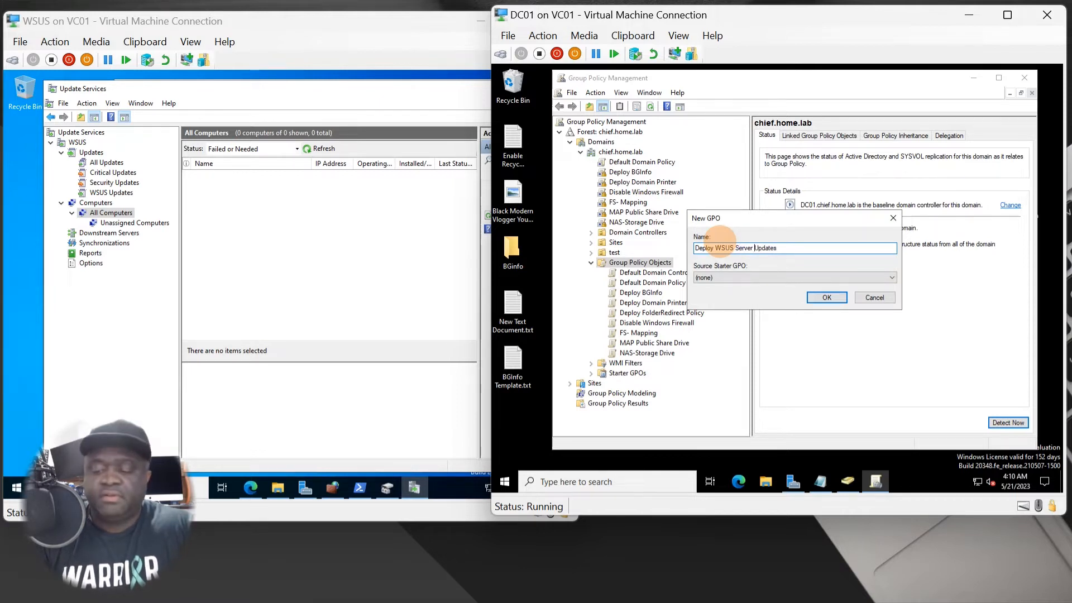
key("Delete")
key("Delete")
key("Delete")
key("Delete")
key("Delete")
key("Delete")
key("Delete")
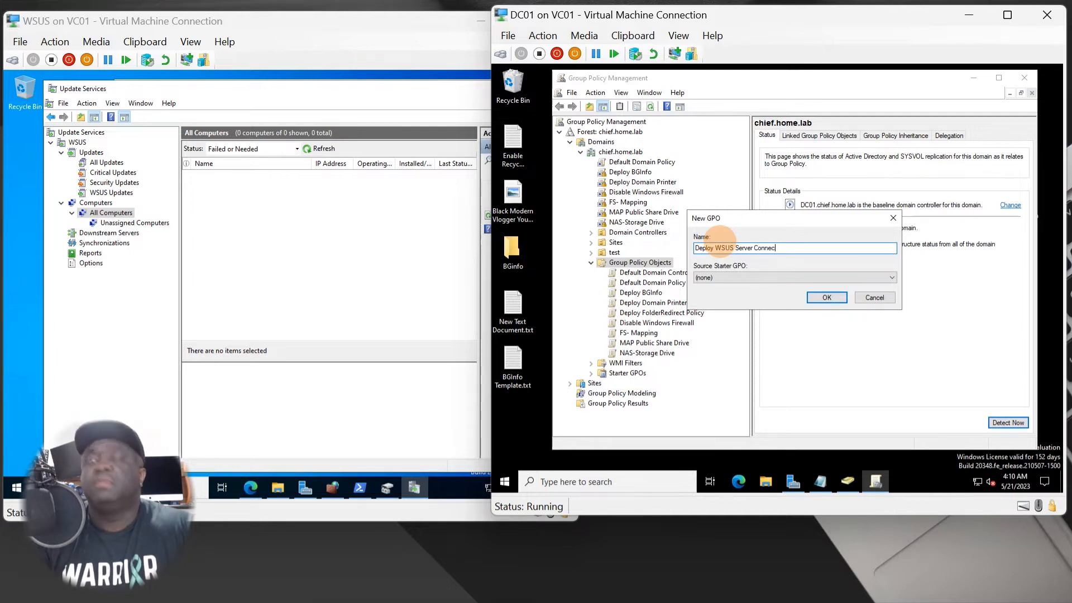
type("Connection")
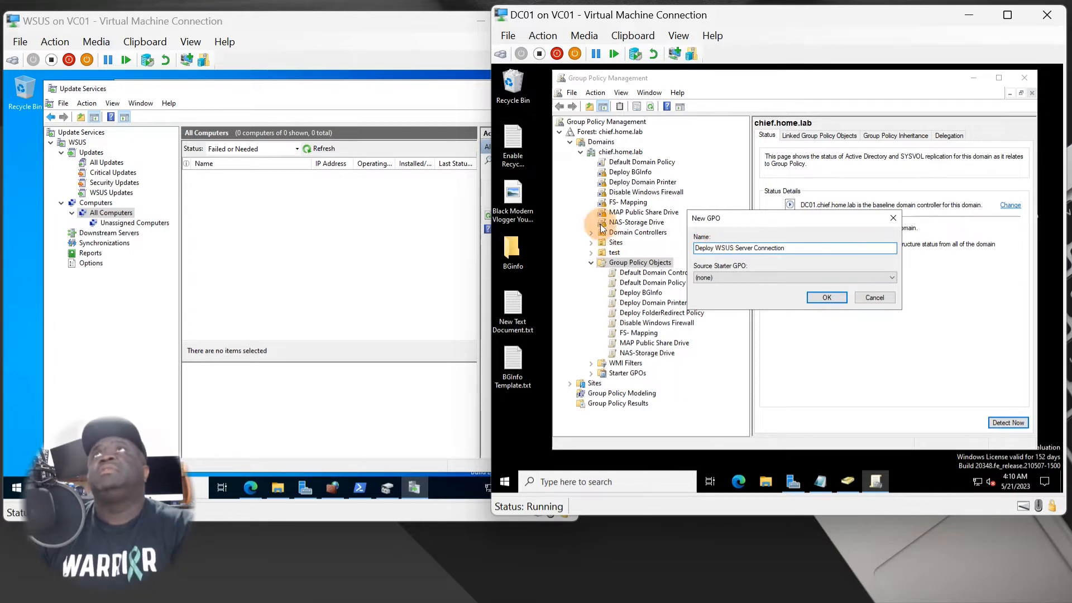
left_click_drag(739, 212, 643, 335)
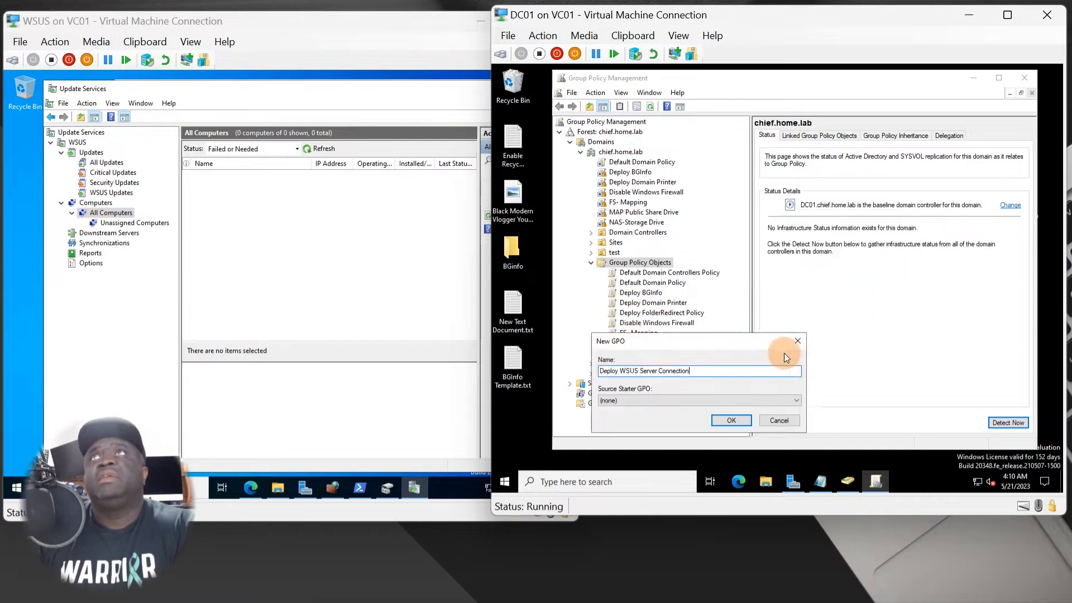
left_click(731, 421)
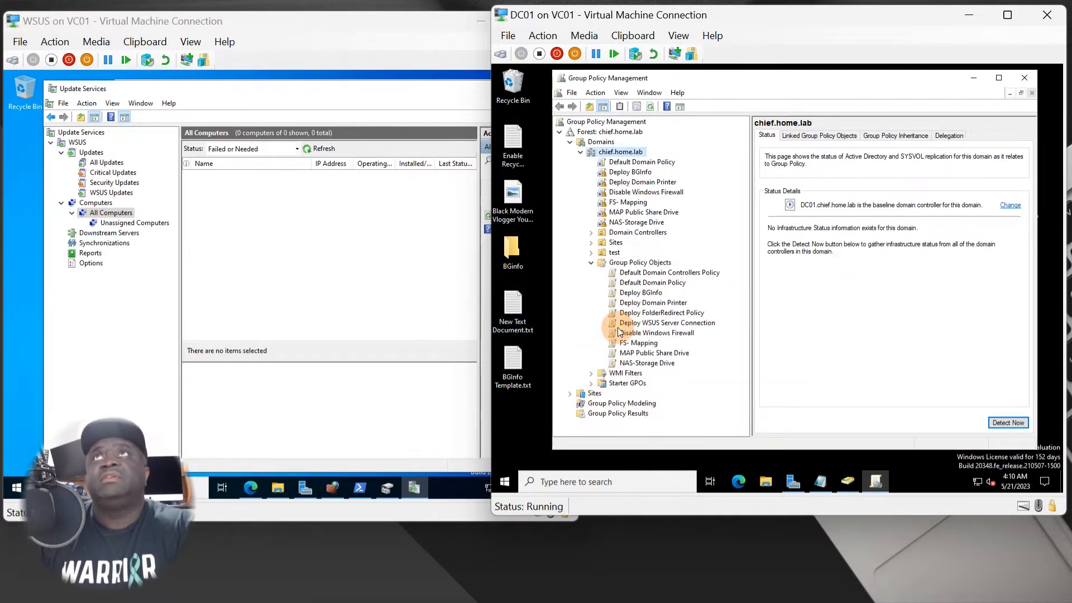
Link the existing Deploy WSUS Server Connection GPO to the chief.home.lab domain and set the link to Enforced.
right_click(622, 152)
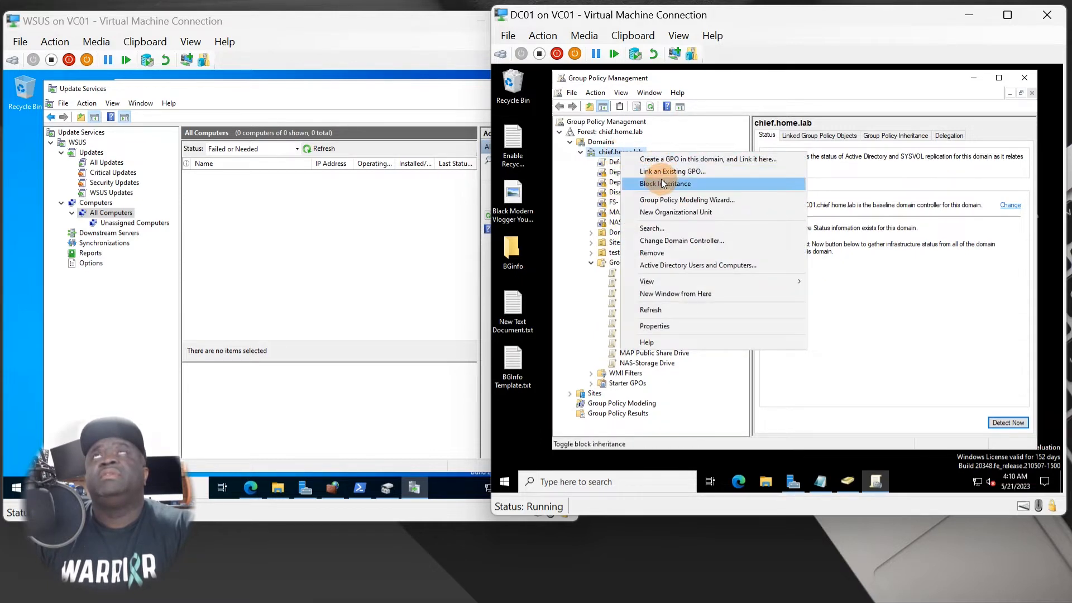
left_click(670, 172)
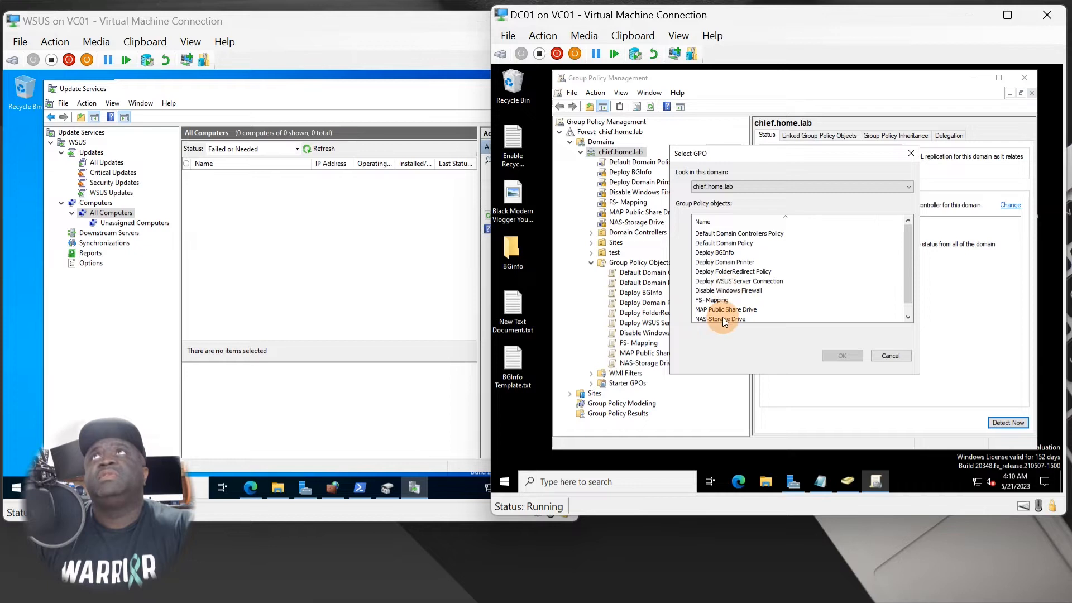
left_click(727, 284)
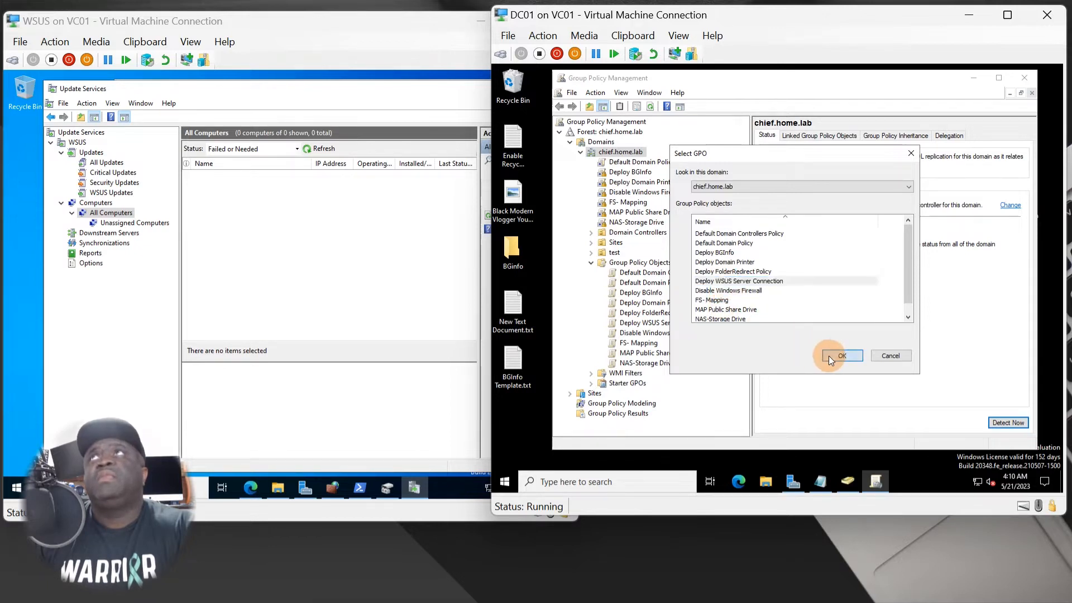
left_click(828, 356)
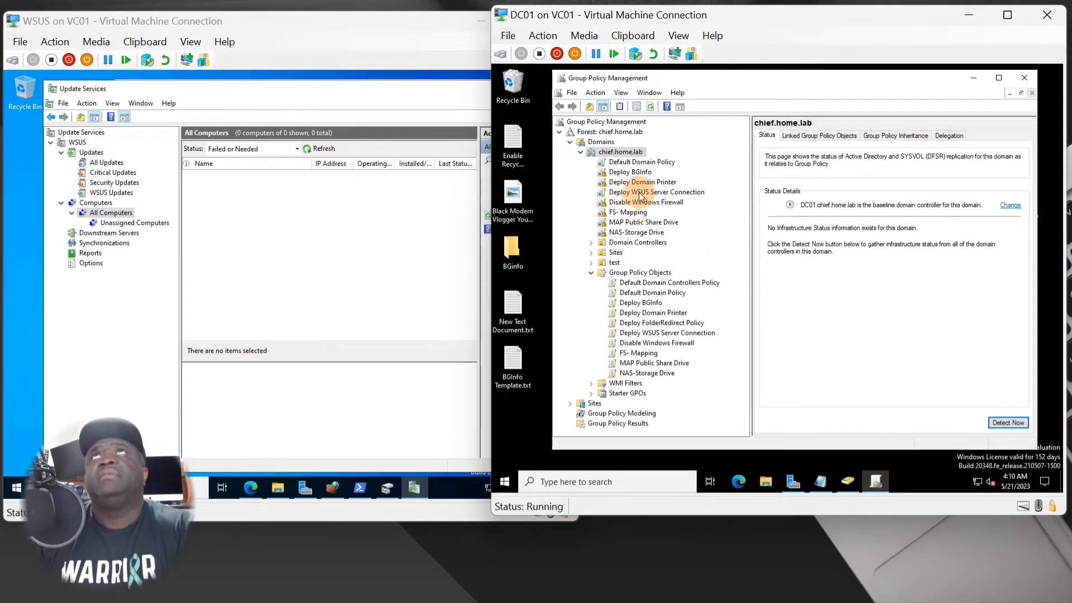
right_click(641, 192)
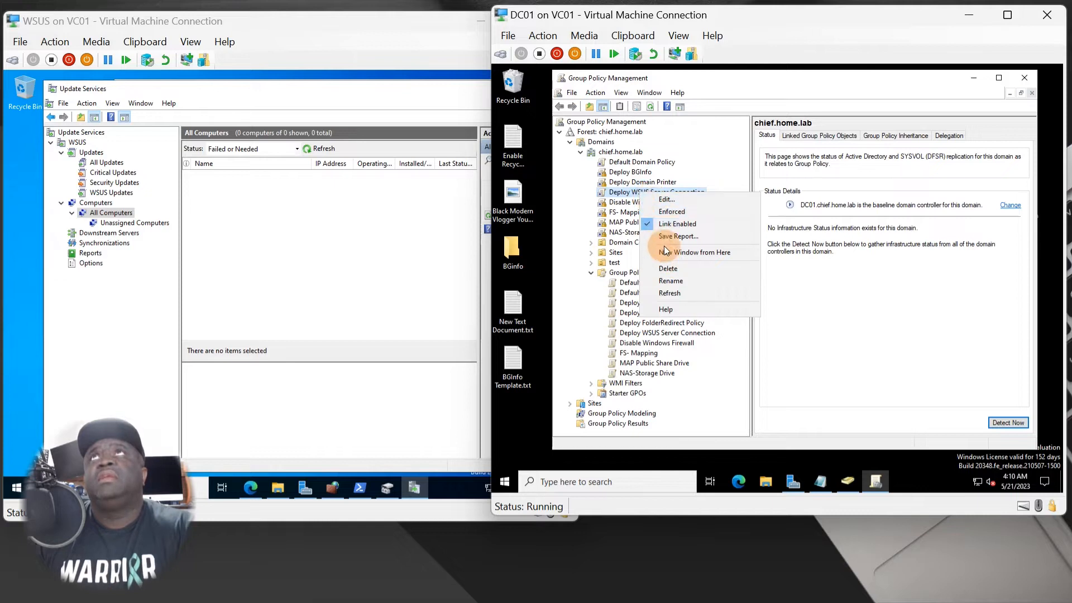
key("Escape")
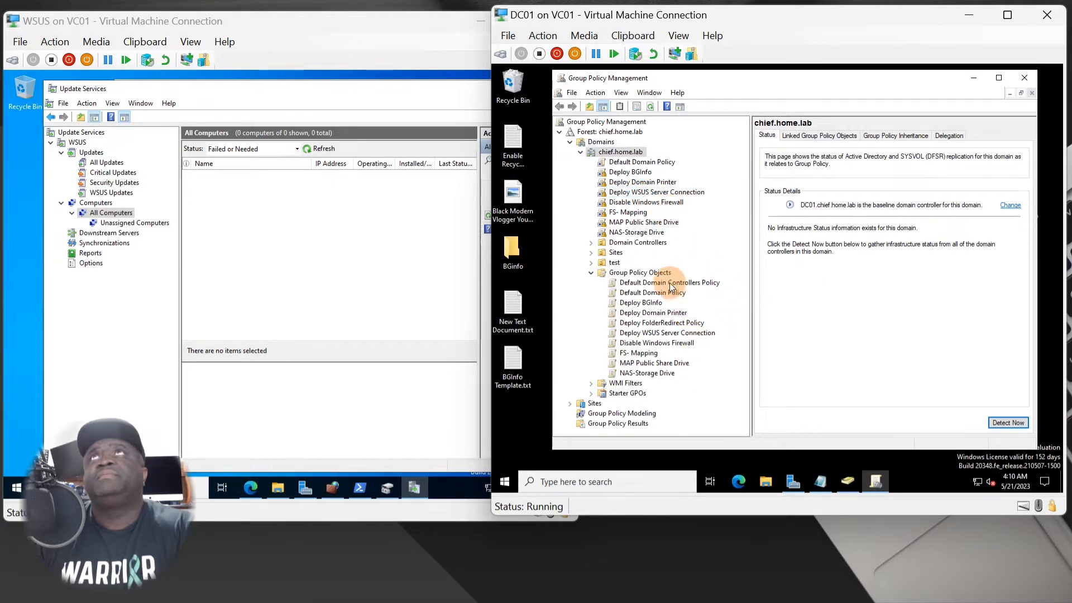
Add the Domain Computers group to the security filtering of the linked Deploy WSUS Server Connection GPO.
left_click(651, 192)
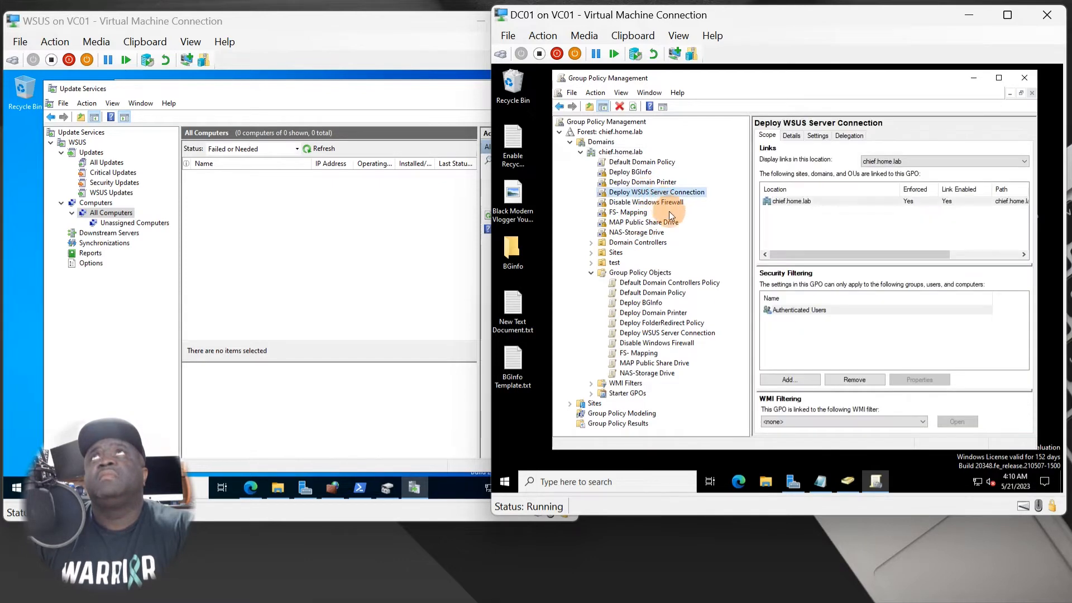
left_click(781, 374)
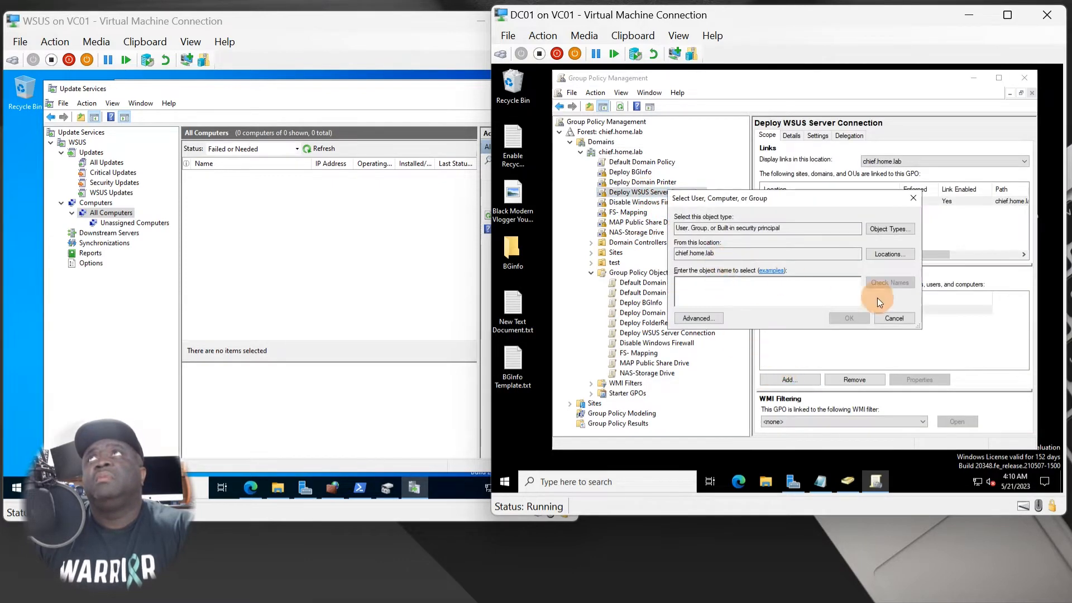
left_click(709, 317)
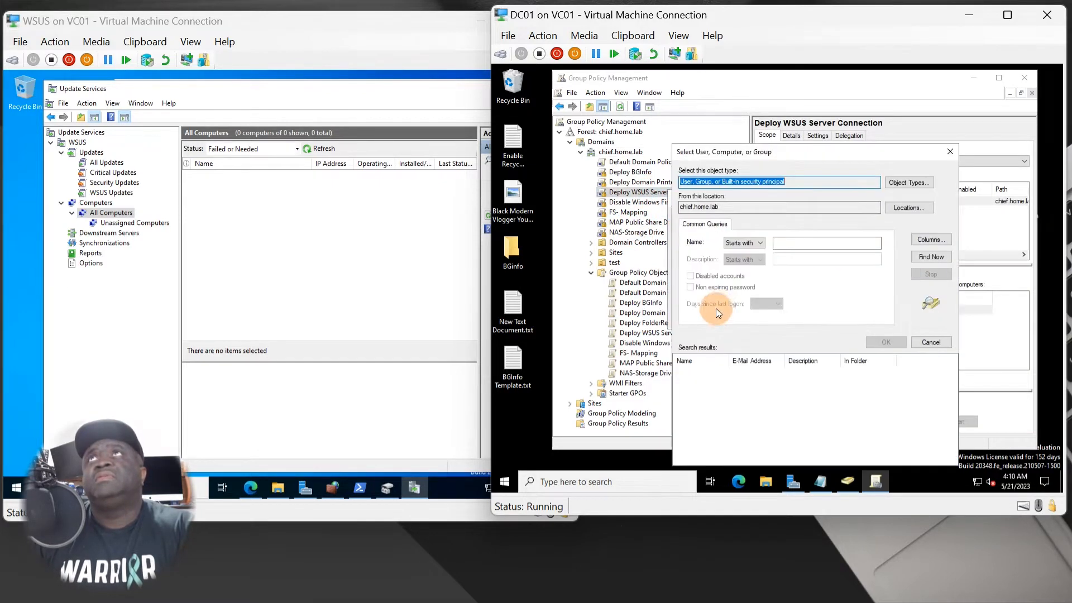
left_click(934, 256)
left_click_drag(728, 364, 765, 363)
scroll(748, 439, "down", 6)
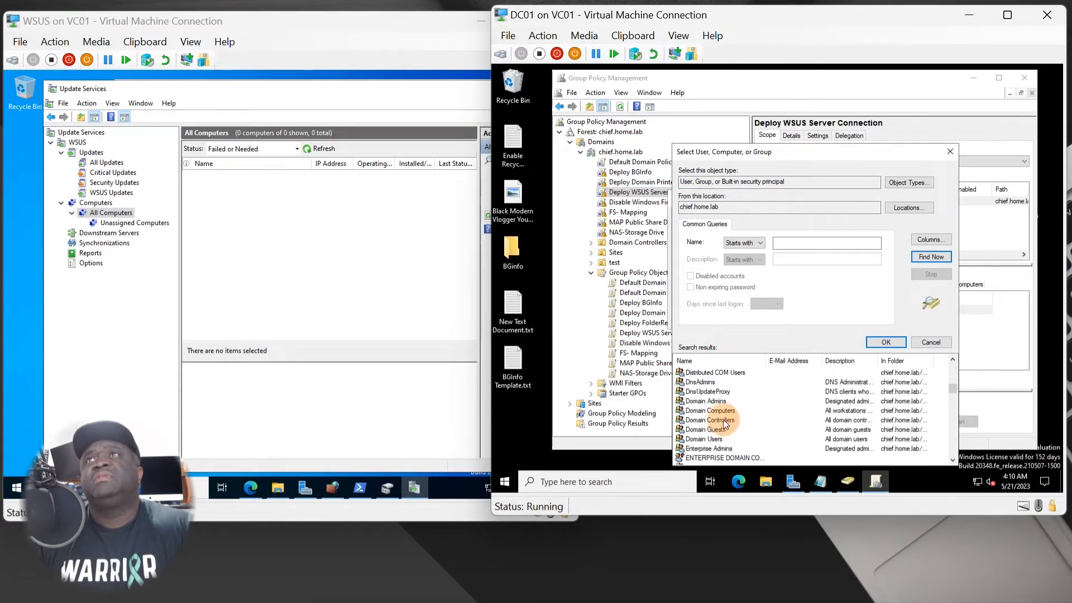
left_click(708, 439)
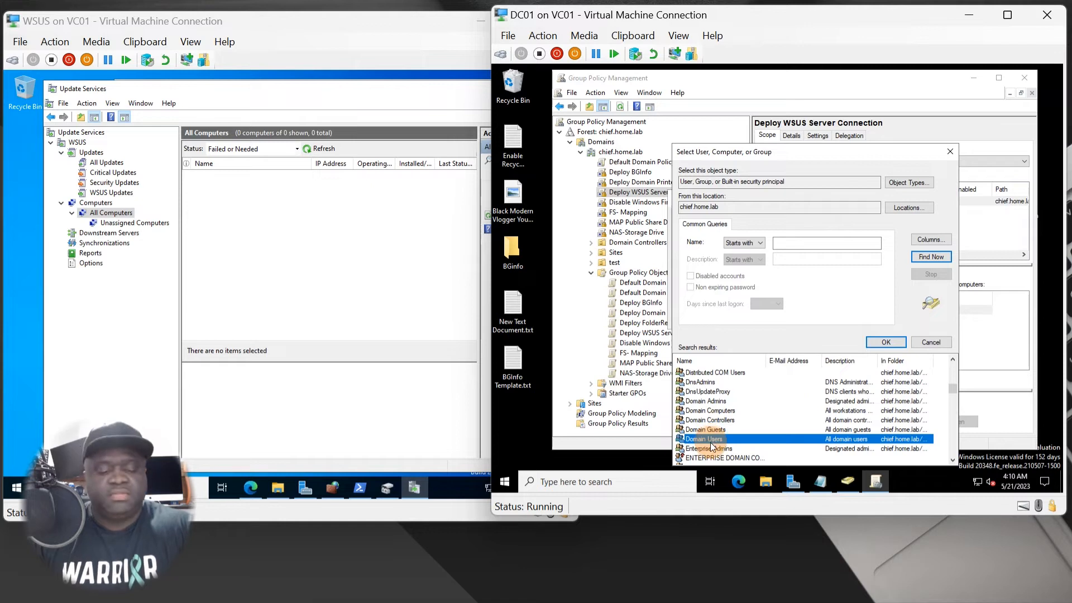
left_click(719, 412)
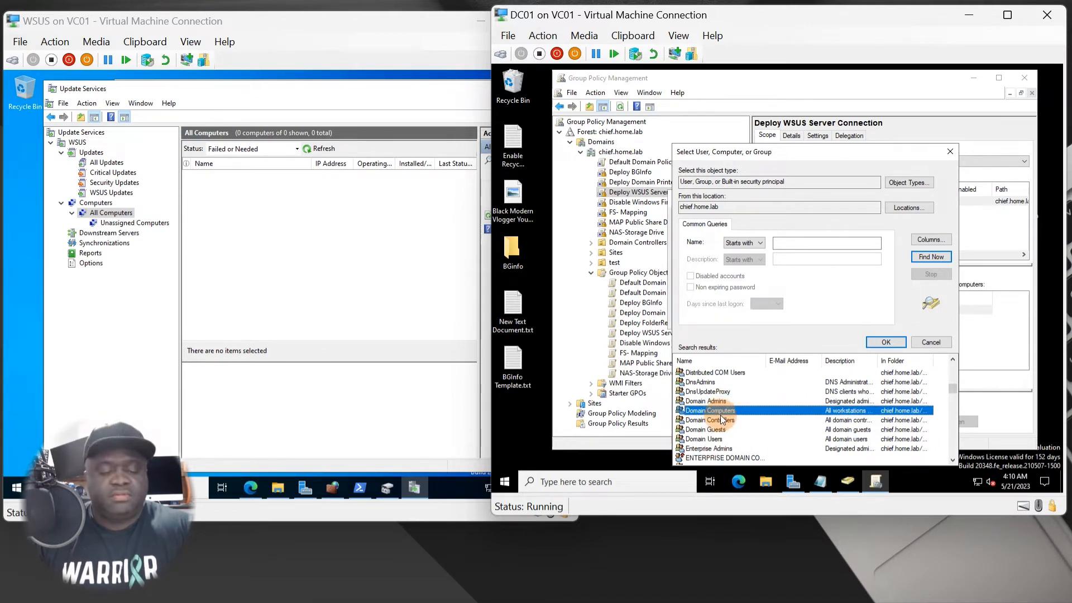
left_click(719, 438)
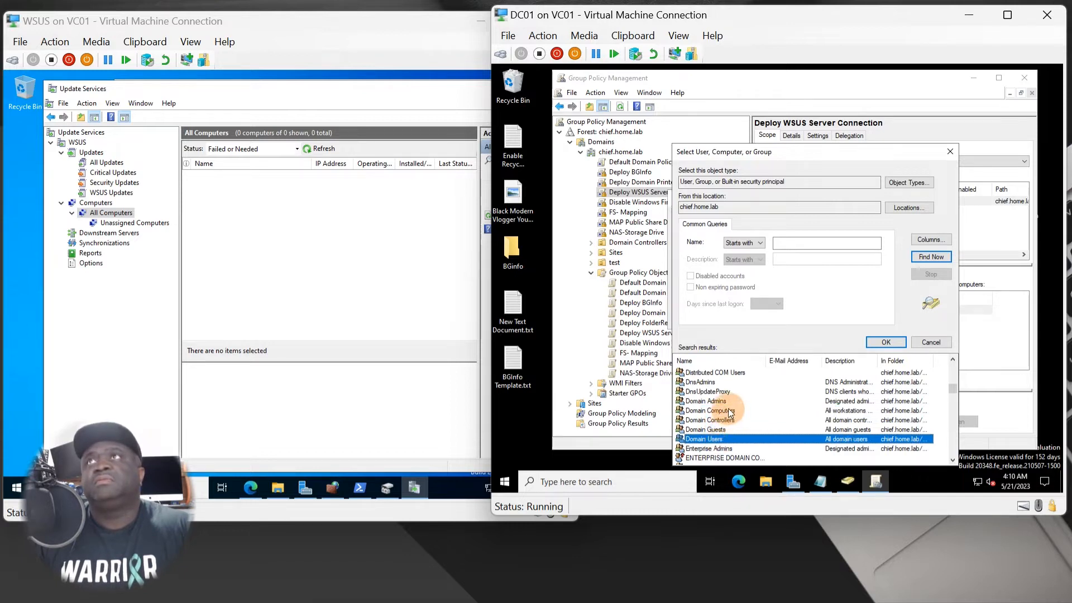
left_click(729, 413)
left_click(887, 343)
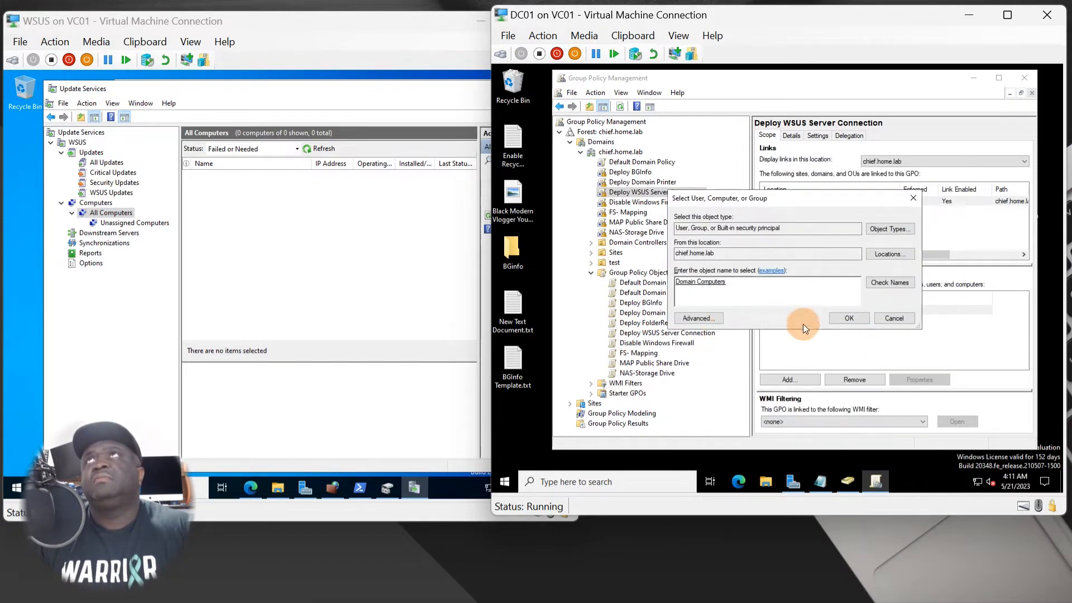
left_click(842, 316)
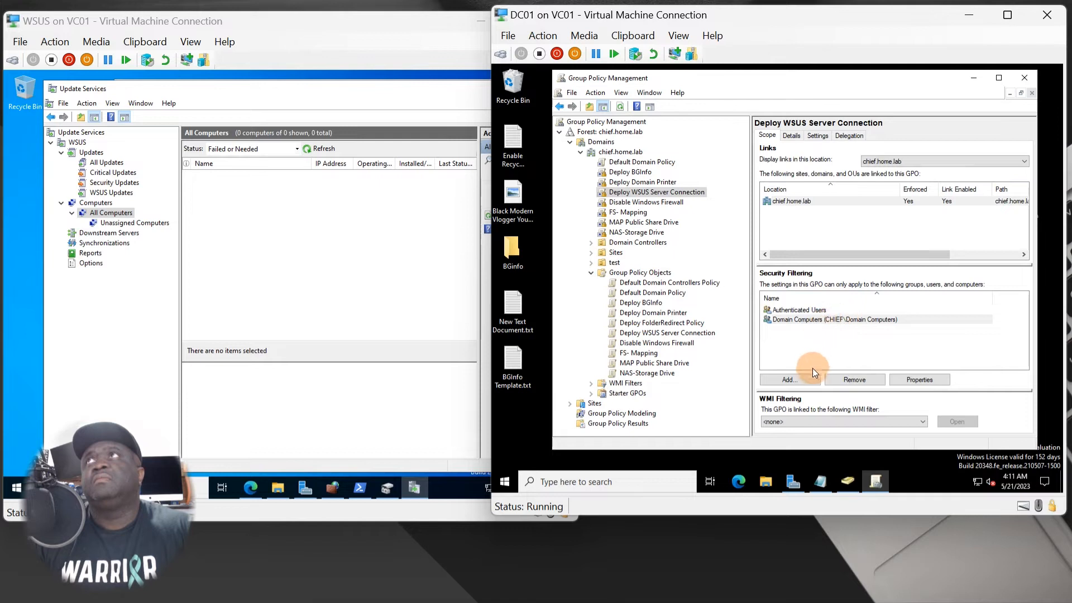
Add the Domain Users group to the same GPO's security filtering, looking it up by the name "domain".
left_click(795, 379)
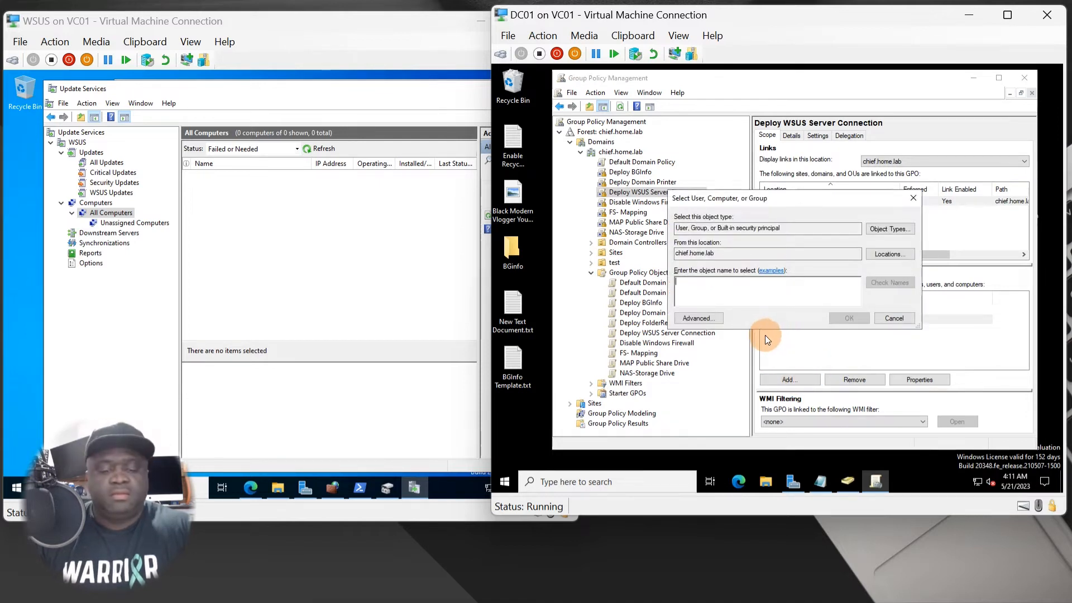
type("domain")
key("Return")
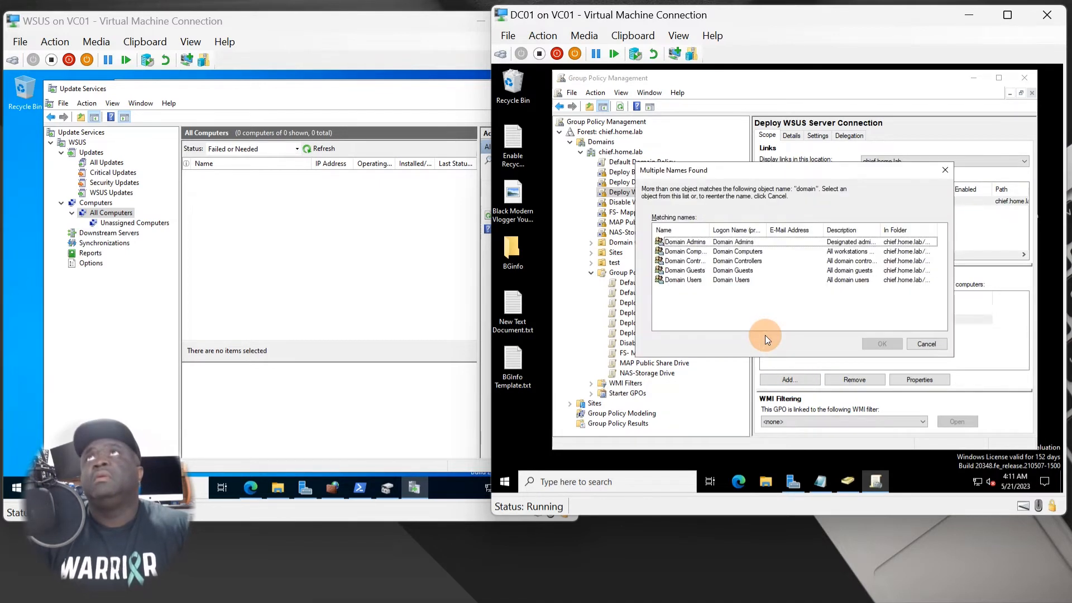
left_click_drag(728, 231, 781, 231)
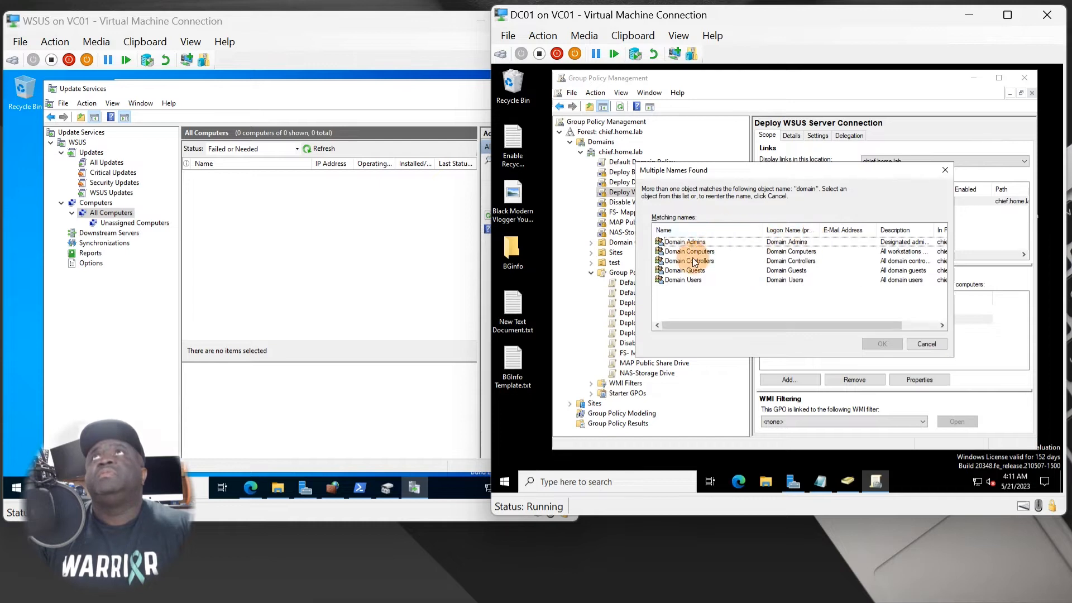
double_click(684, 280)
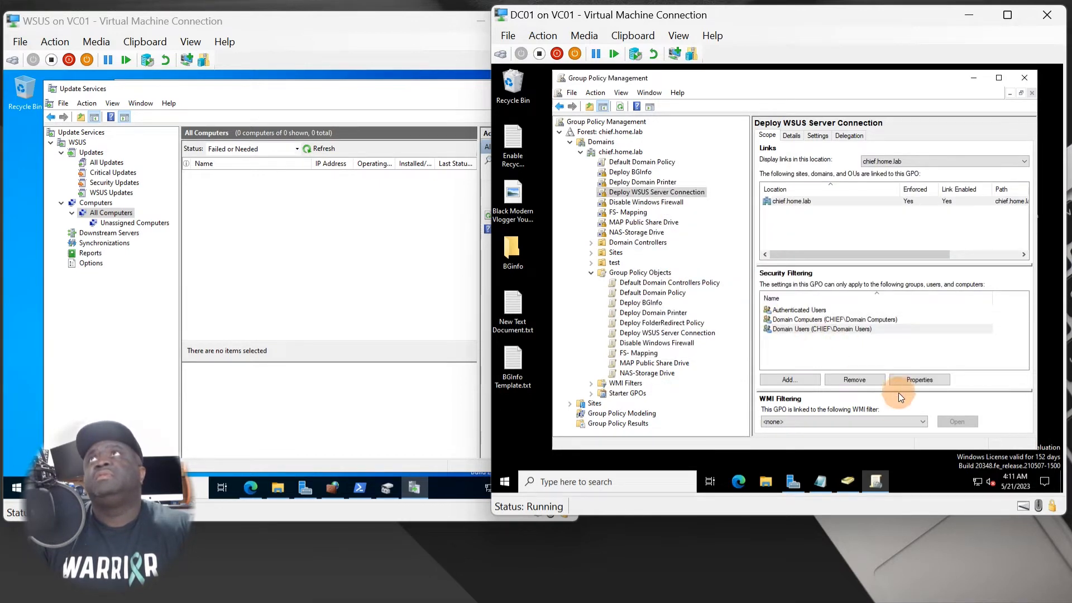
Open the Deploy WSUS Server Connection GPO under Group Policy Objects for editing.
left_click_drag(812, 84, 794, 89)
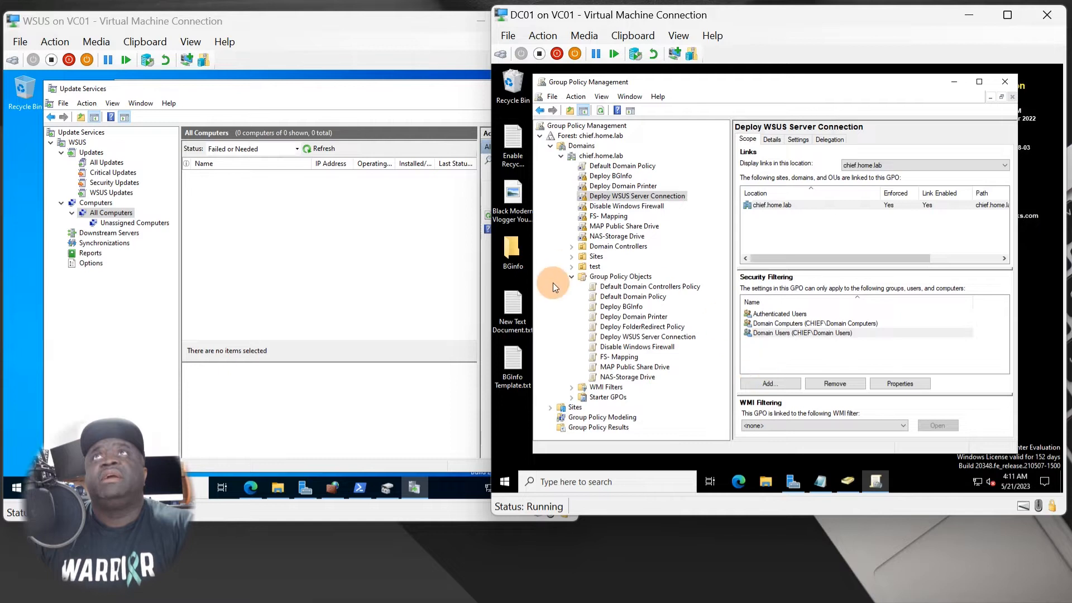
right_click(630, 337)
left_click(675, 170)
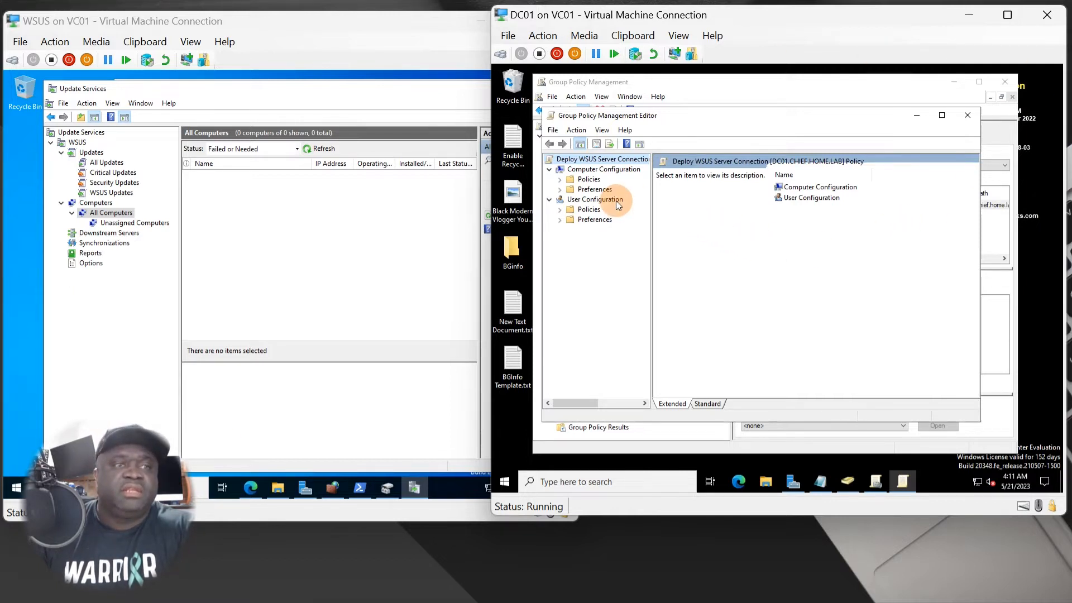
Open the Windows Update settings under Computer Configuration > Policies > Administrative Templates > Windows Components.
left_click(560, 179)
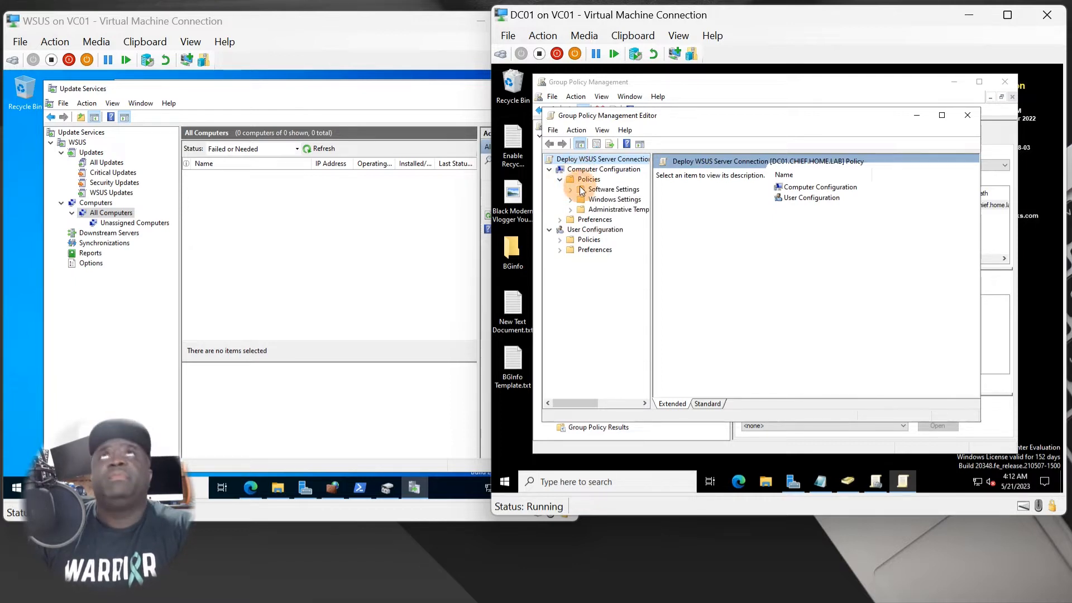
left_click(571, 209)
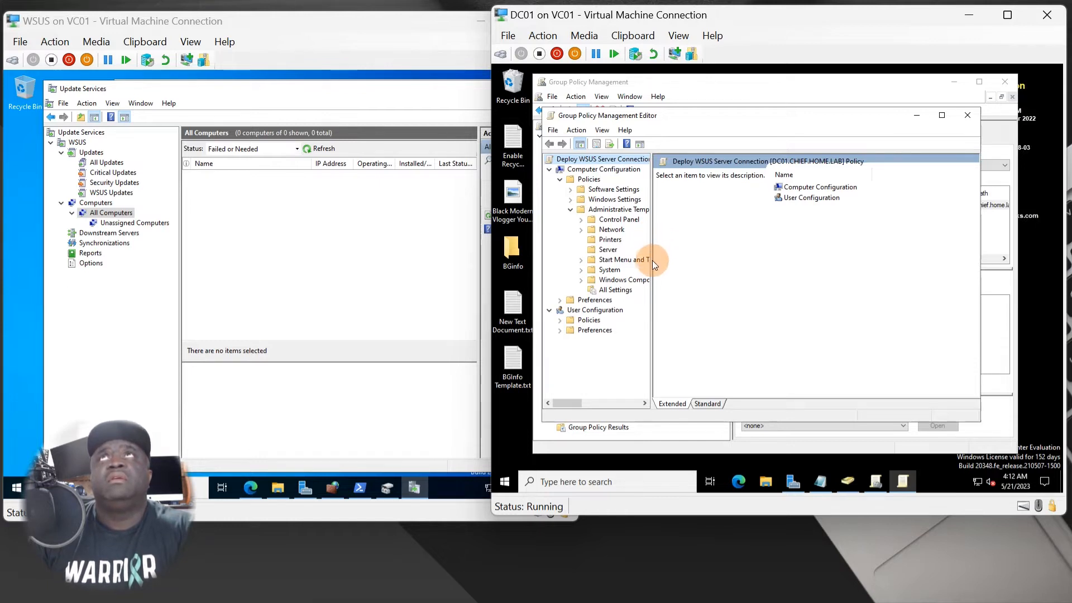
left_click_drag(652, 263, 691, 264)
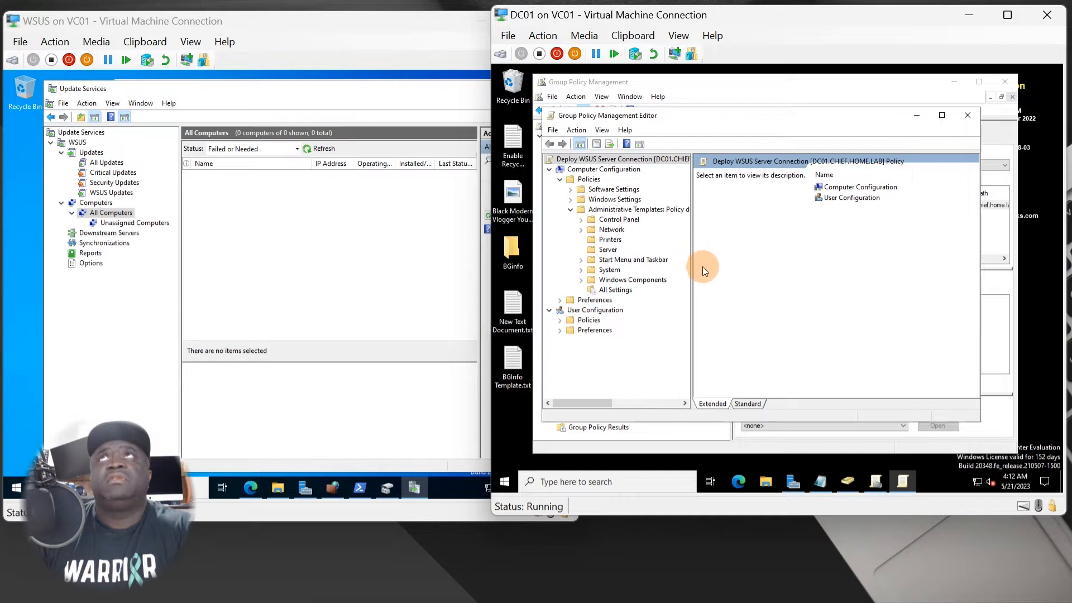
left_click_drag(690, 279, 711, 291)
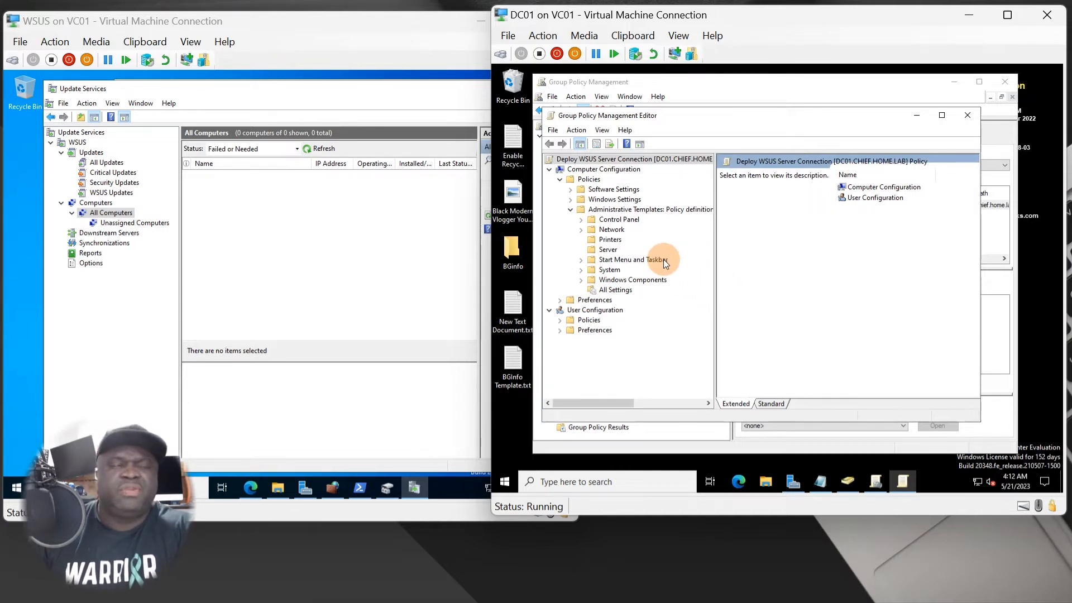
left_click(581, 280)
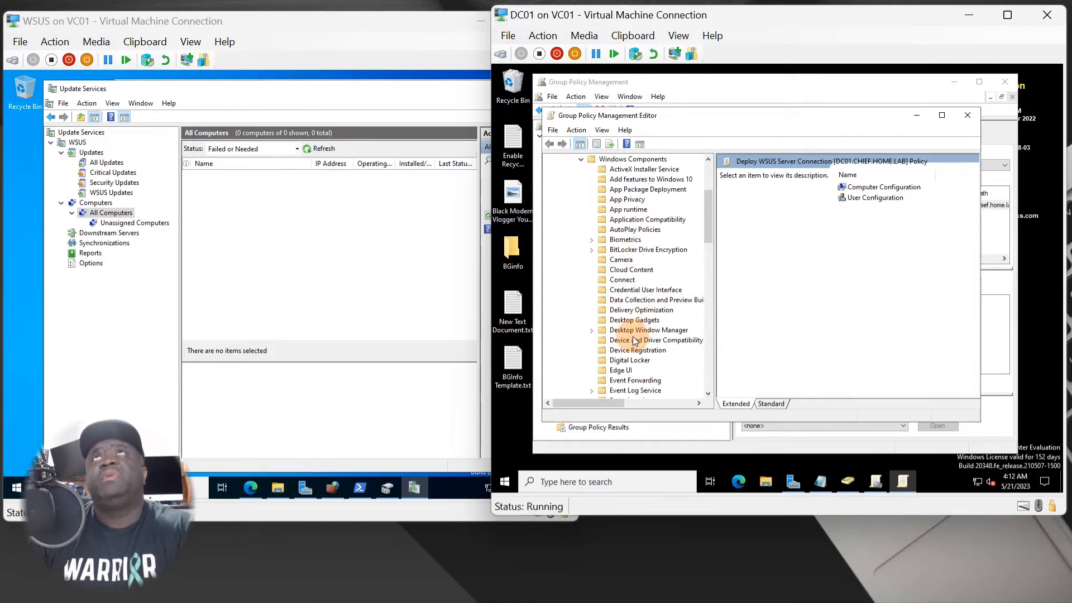
scroll(637, 335, "down", 10)
scroll(642, 347, "down", 10)
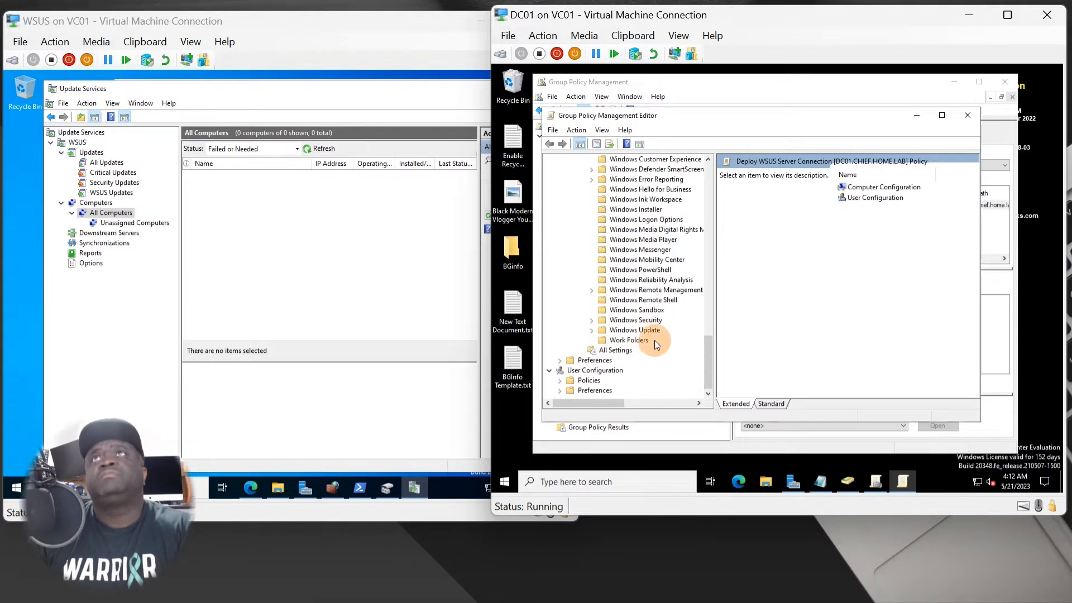
left_click(654, 332)
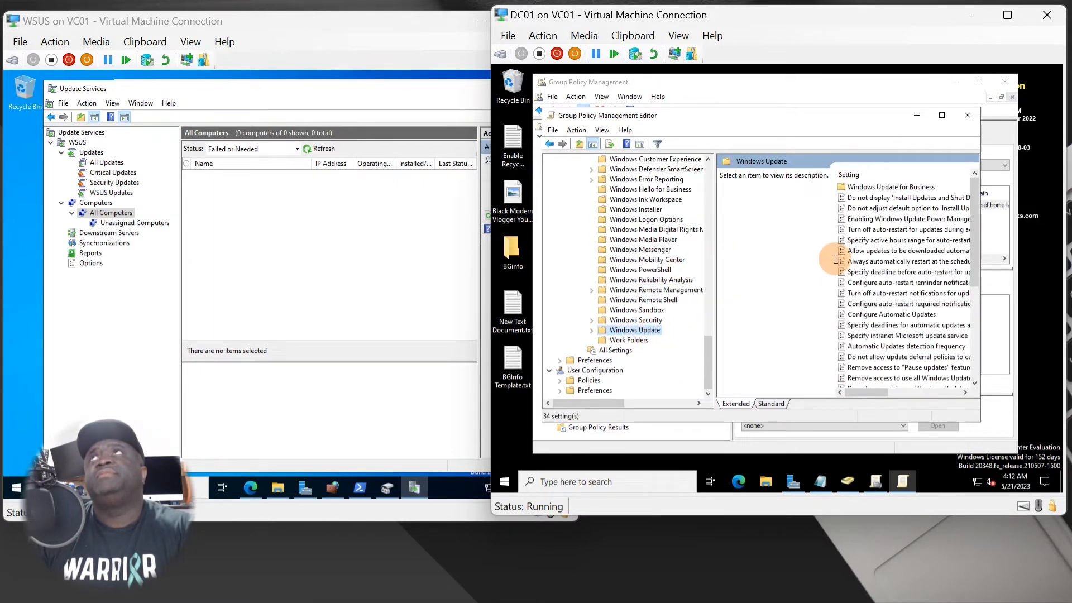
Sort the Windows Update settings by name and open the Specify intranet Microsoft update service location policy.
left_click_drag(884, 397, 765, 386)
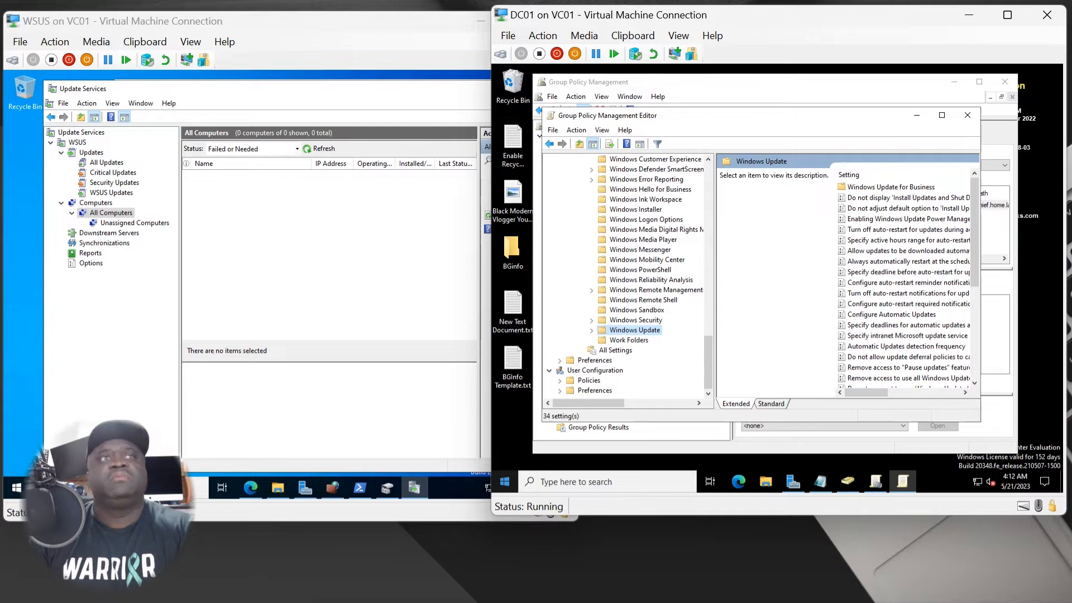
left_click(877, 175)
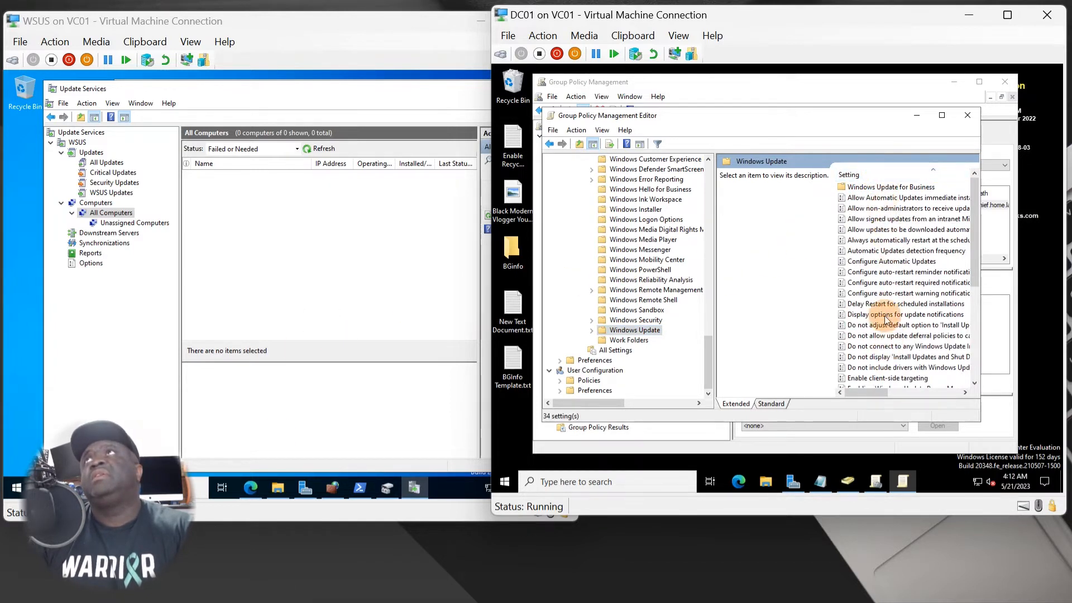
scroll(853, 329, "down", 5)
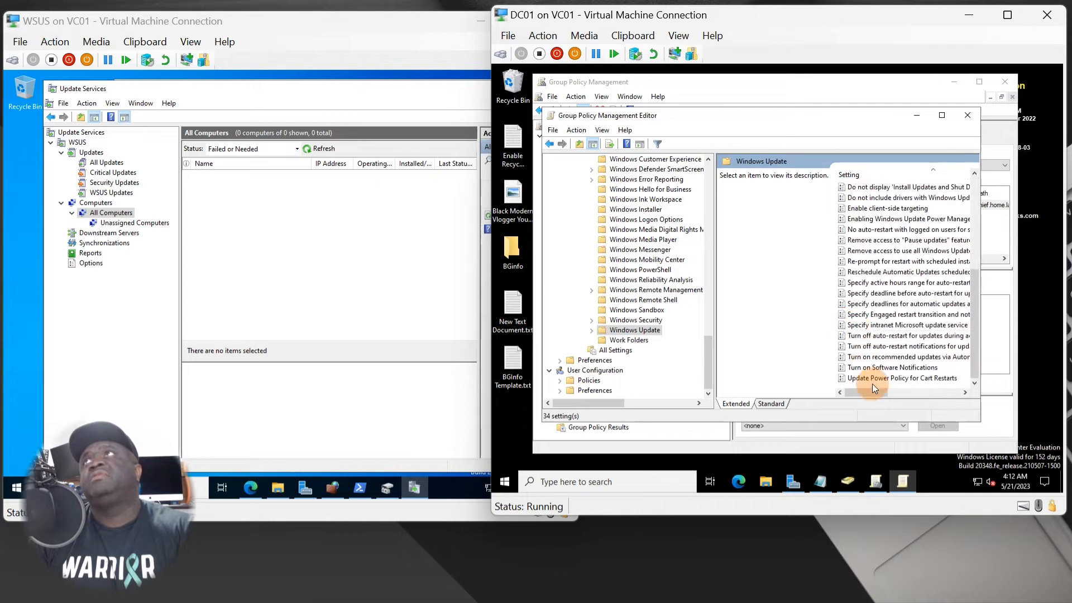
double_click(866, 326)
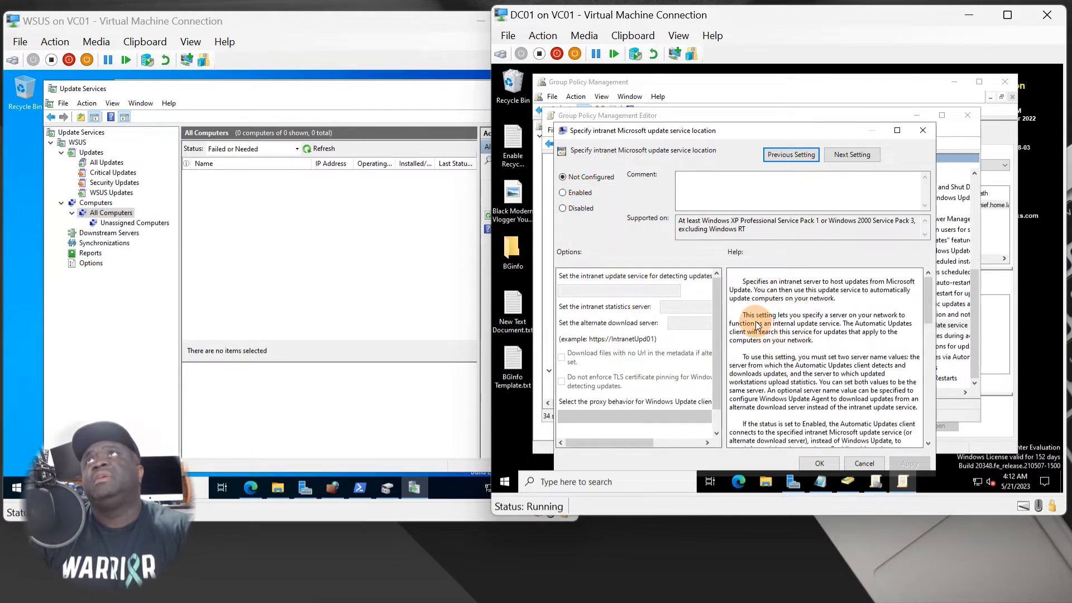
Read the help for the intranet update service location policy, enable the policy and widen its options area.
scroll(784, 383, "down", 1)
scroll(784, 382, "down", 7)
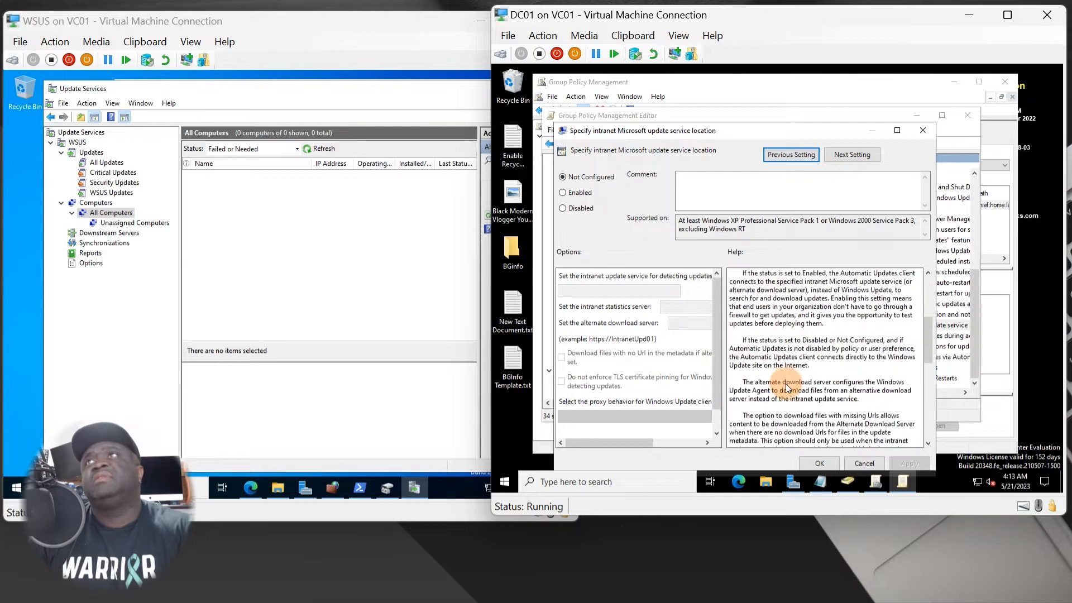
scroll(789, 378, "down", 6)
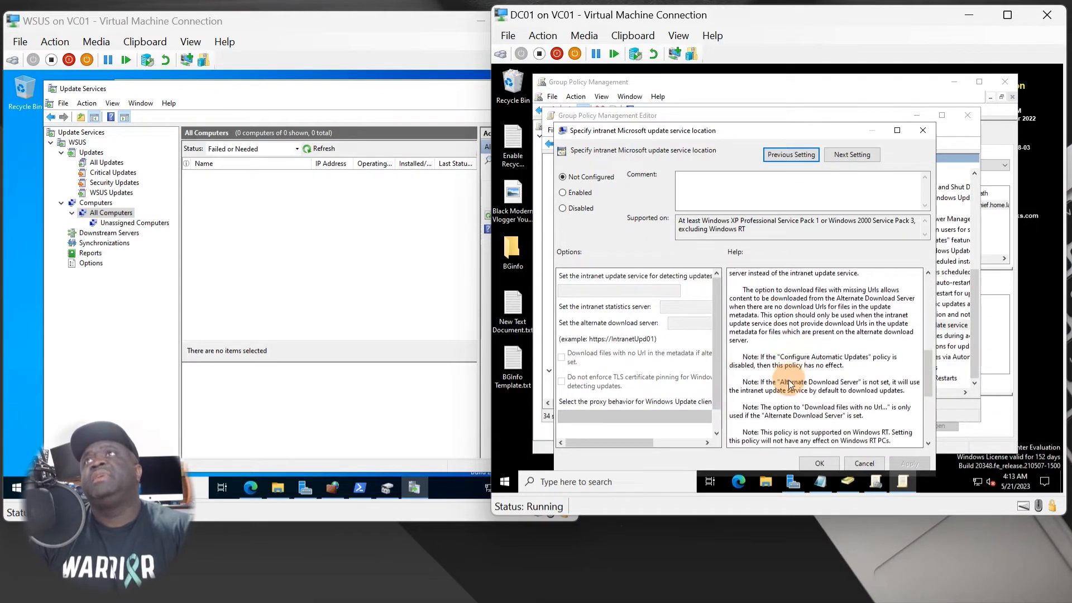
scroll(786, 341, "down", 3)
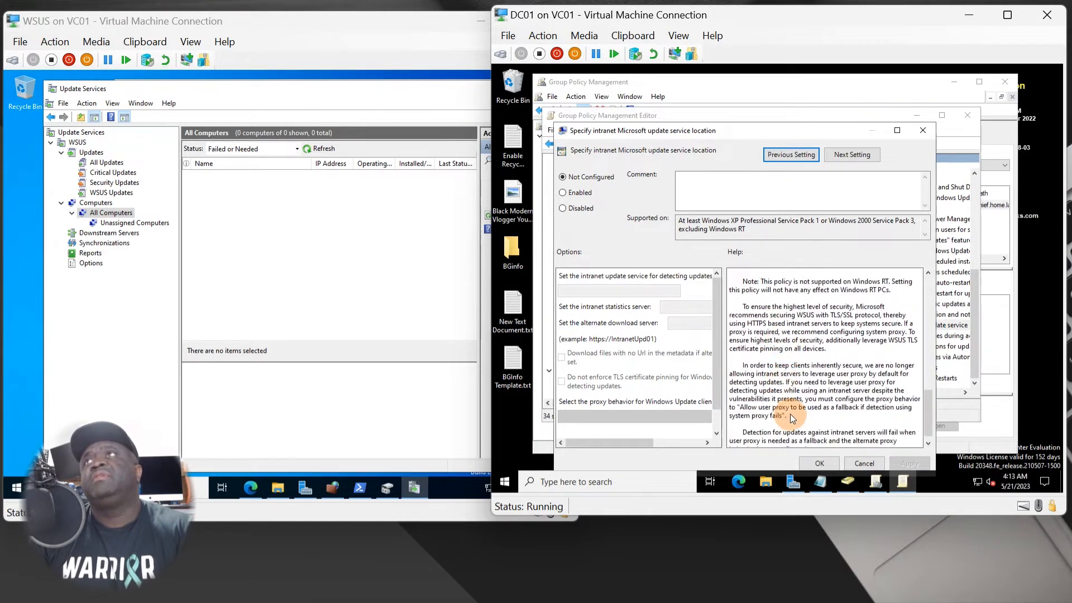
scroll(788, 388, "up", 6)
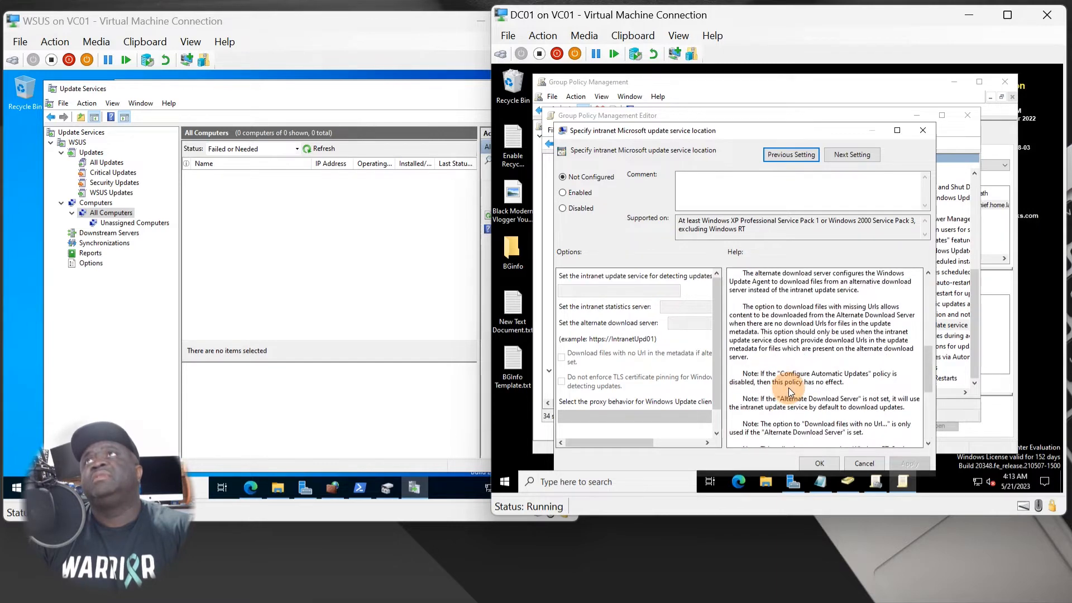
scroll(789, 388, "up", 3)
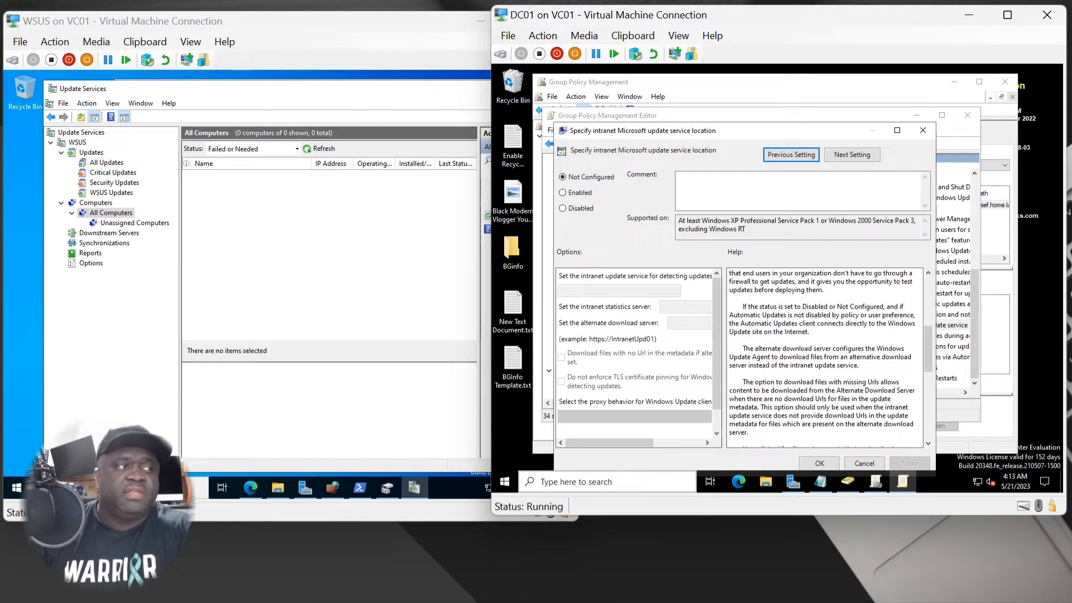
left_click(573, 192)
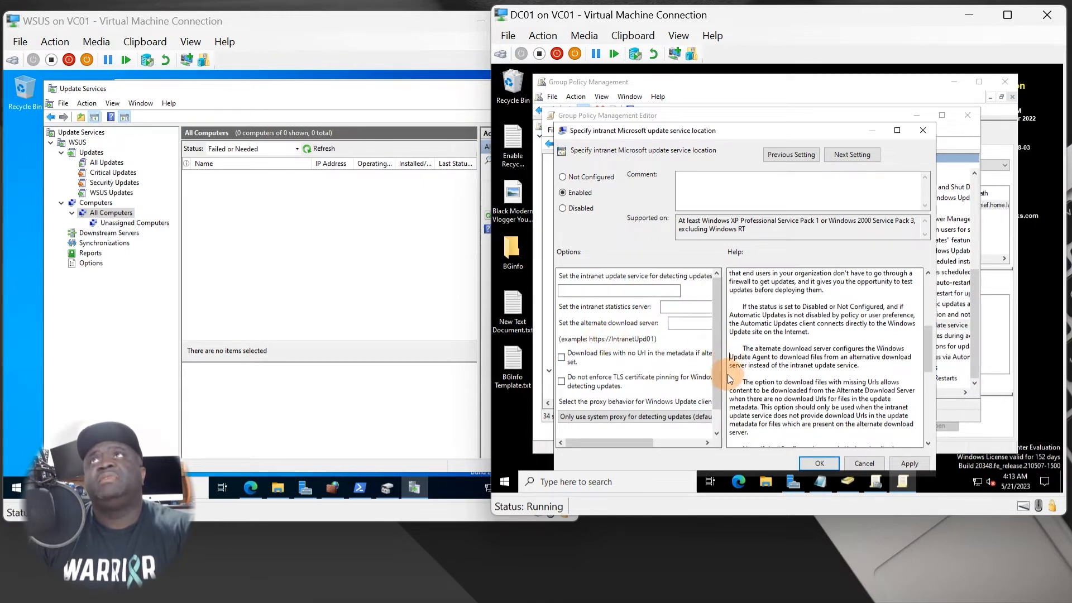
left_click_drag(725, 371, 778, 372)
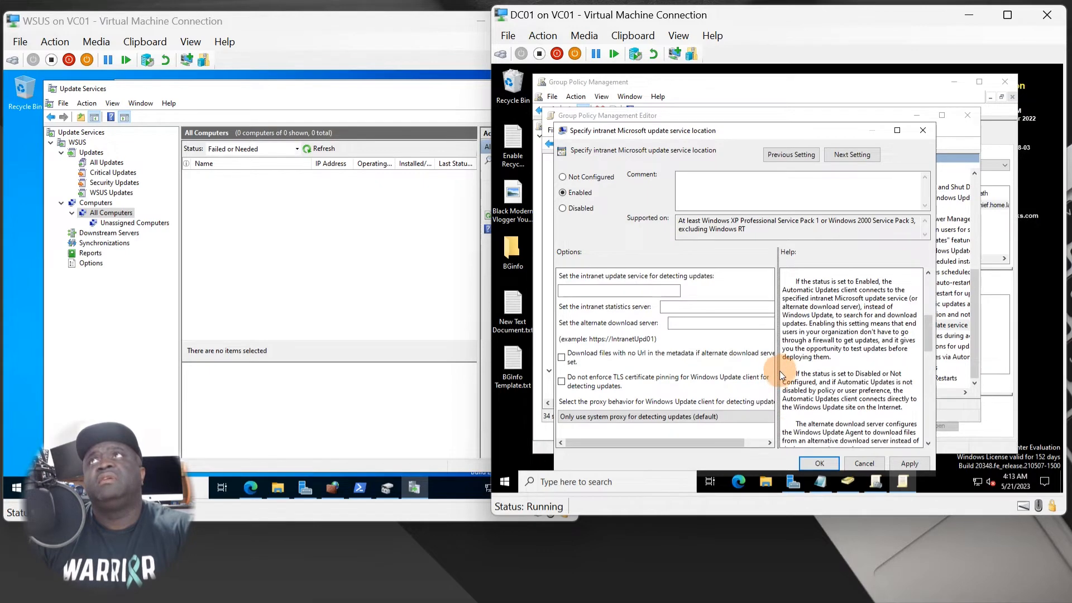
left_click_drag(778, 378, 840, 384)
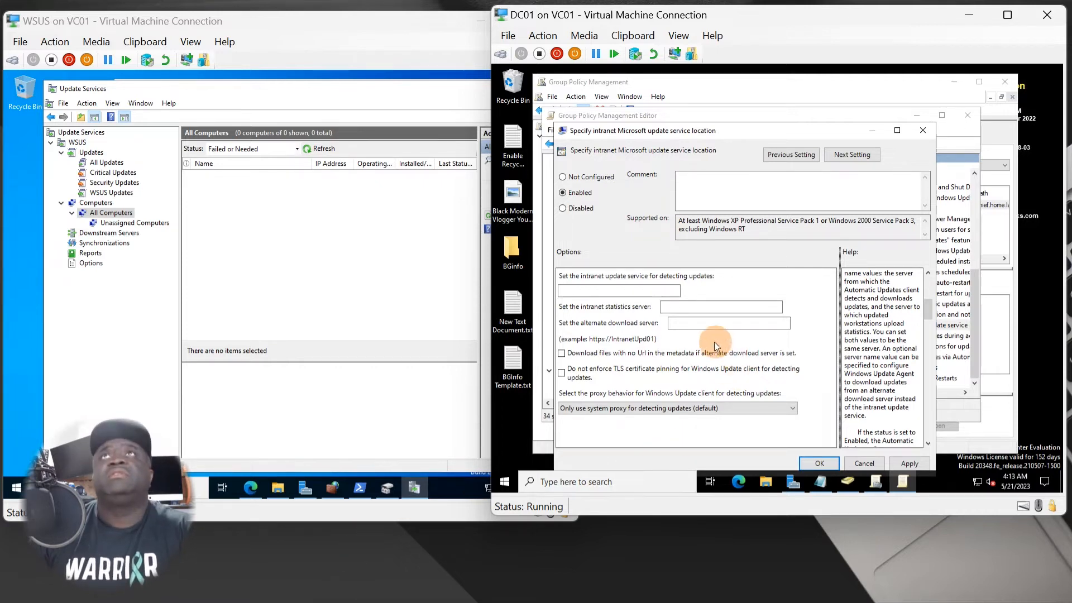
left_click(614, 292)
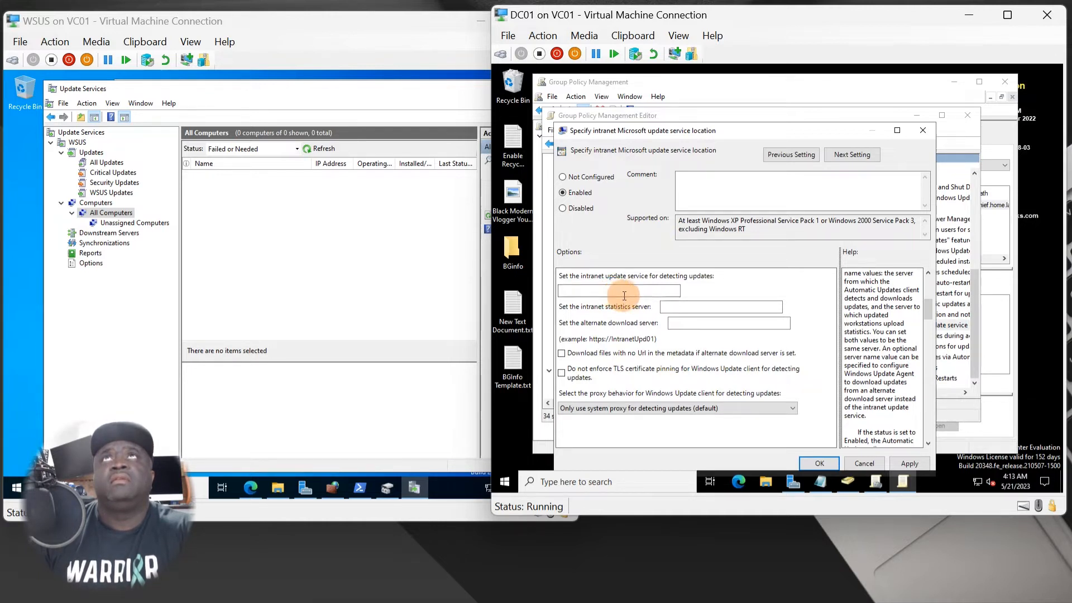
left_click(624, 294)
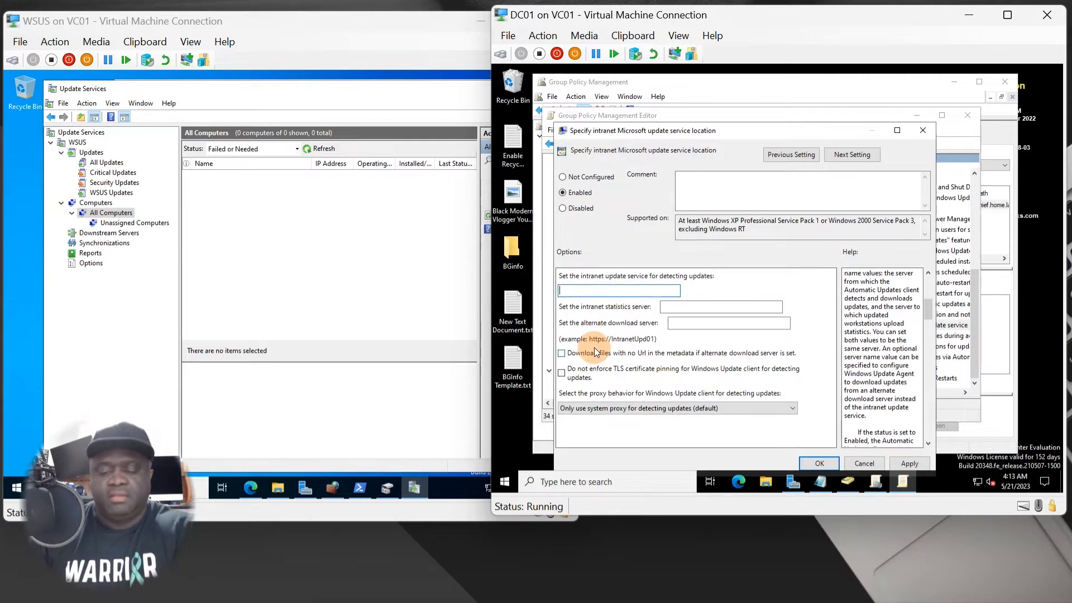
type("http://")
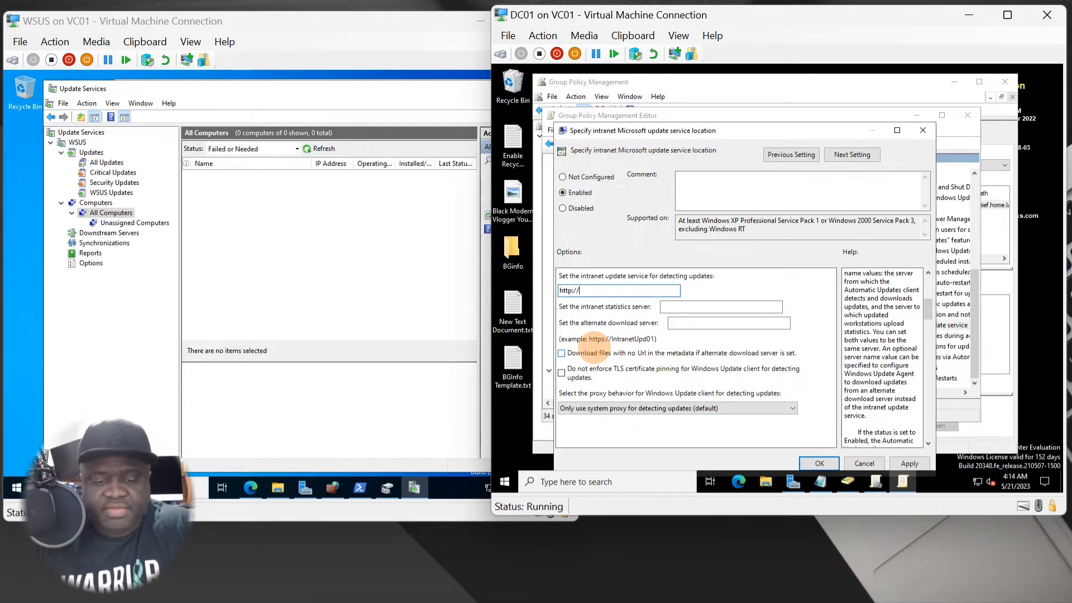
type("wsus.chief")
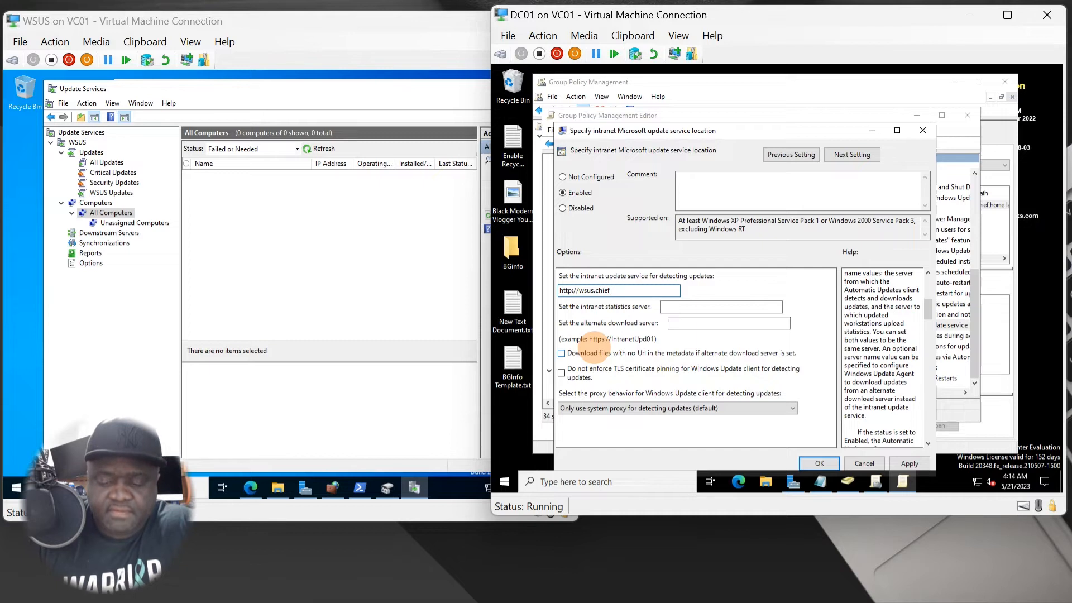
type(".home.lab")
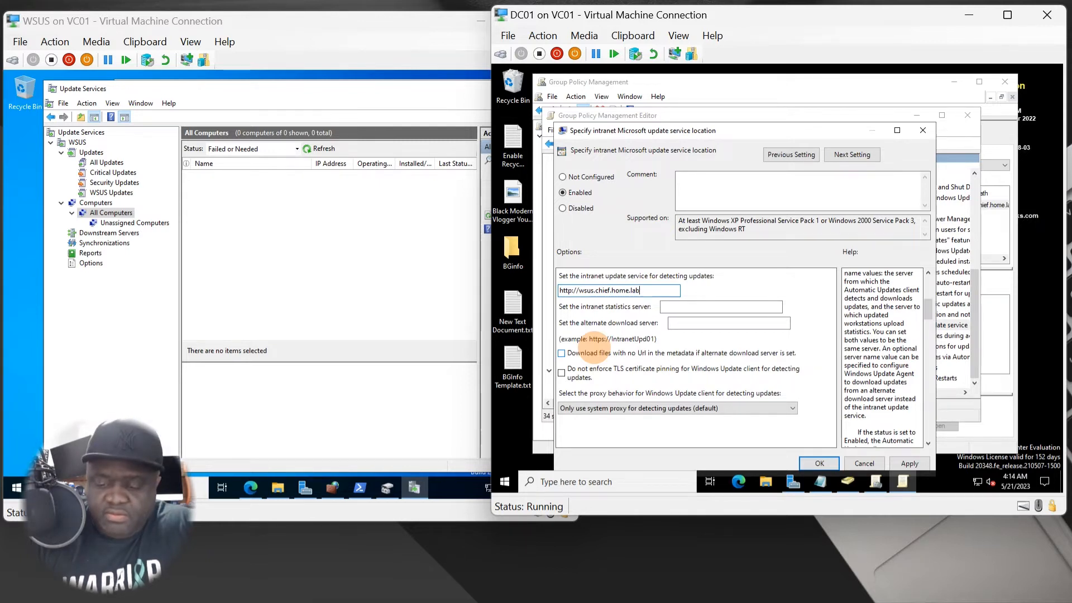
type(":")
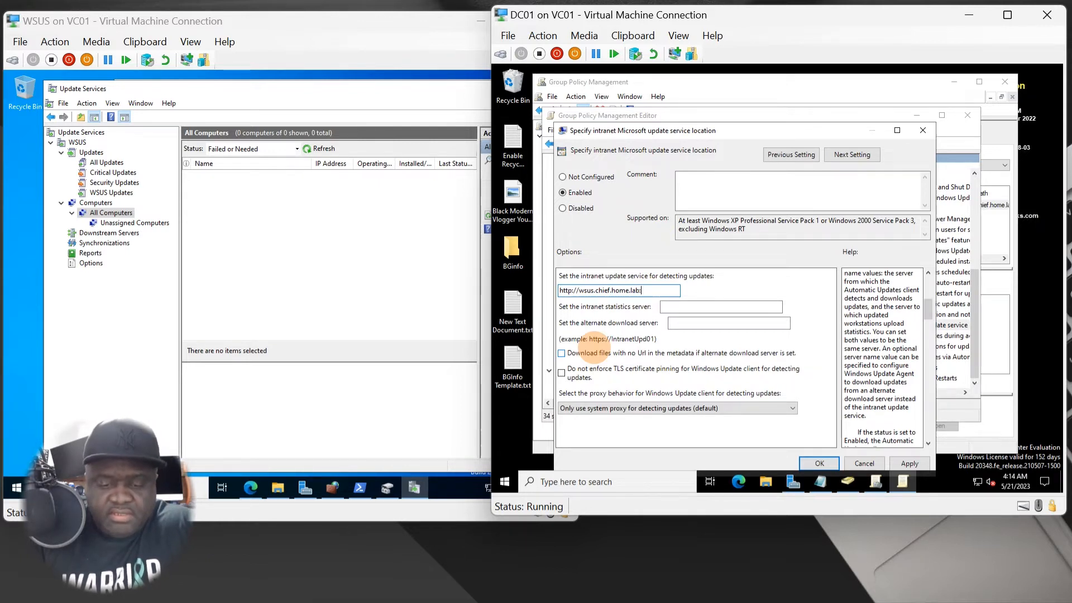
type("8530")
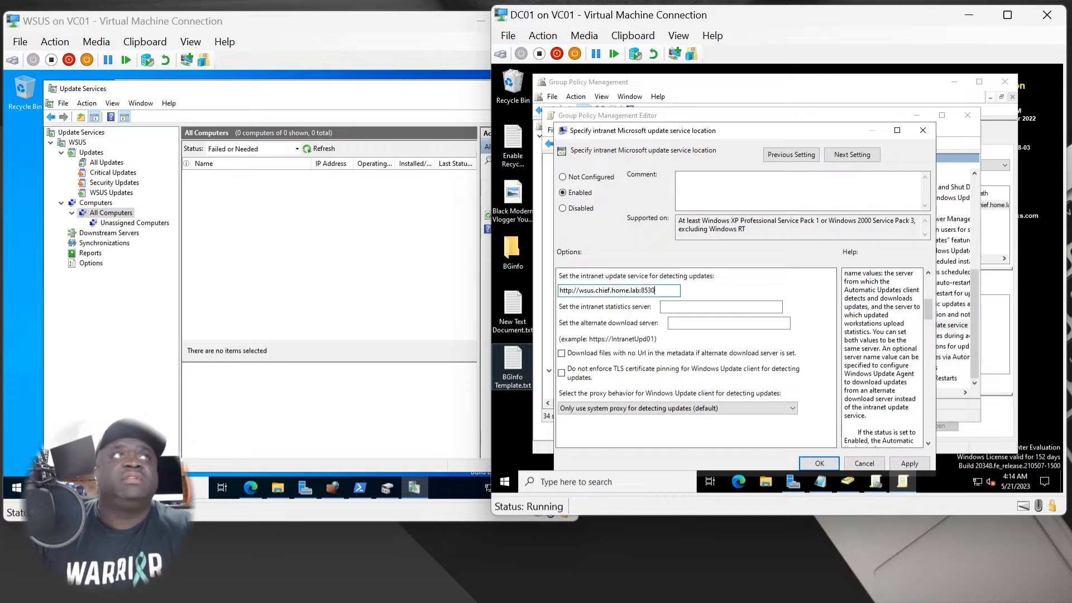
left_click(346, 369)
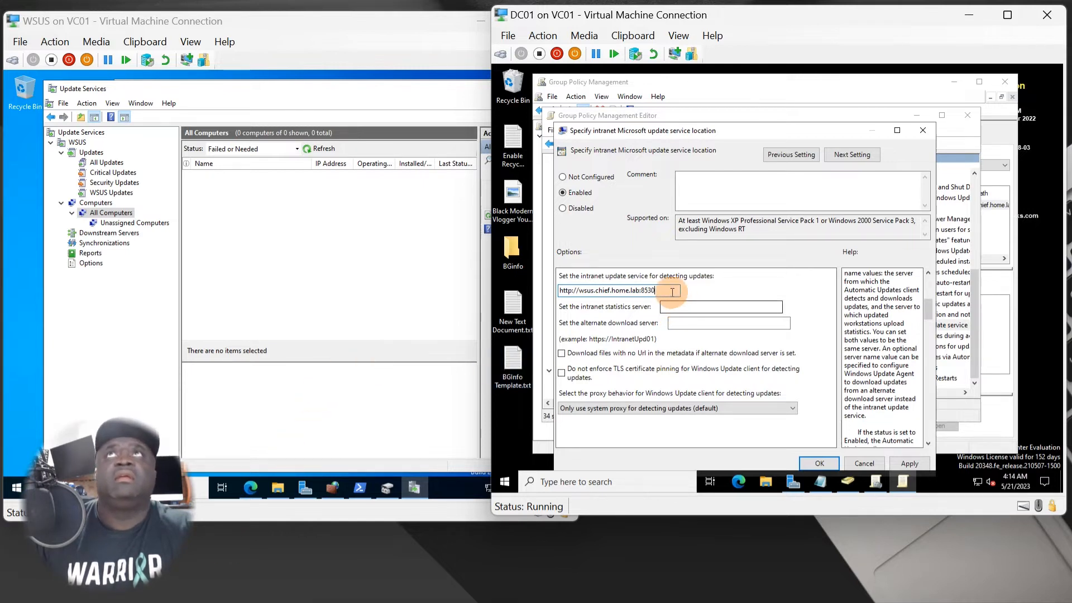
double_click(590, 290)
key("ctrl+c")
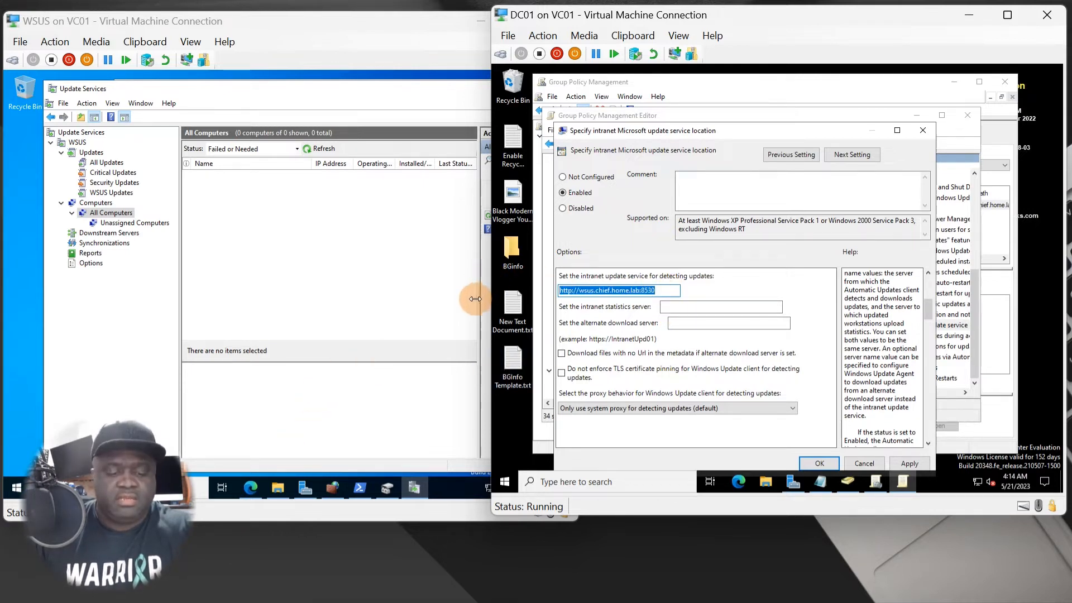
left_click(693, 307)
key("ctrl+v")
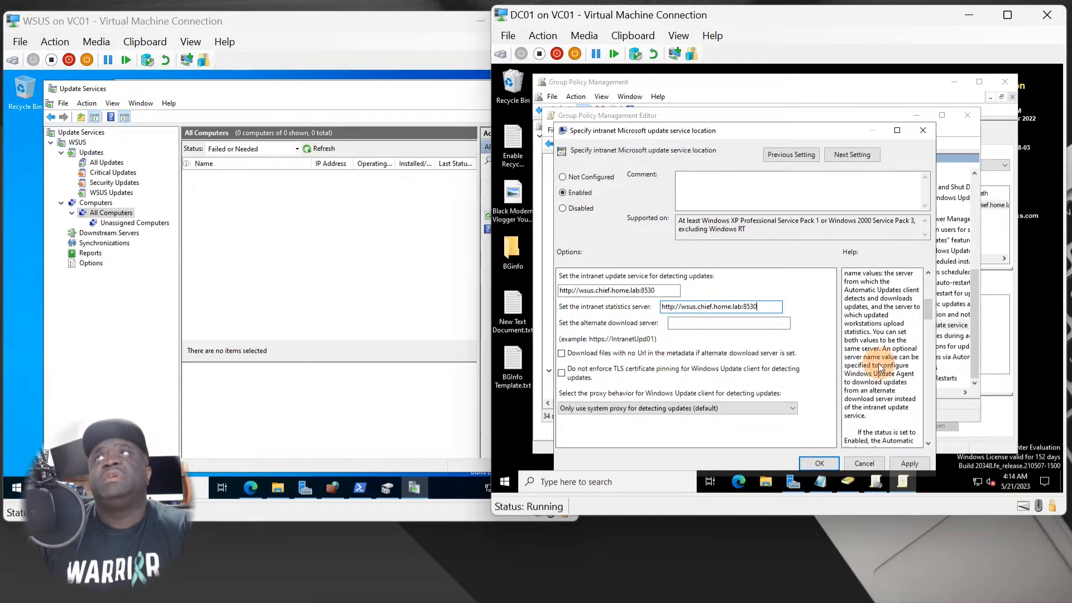
Review the policy's help notes on the alternate download server and the available proxy behavior choices for detecting updates.
left_click_drag(838, 370, 701, 368)
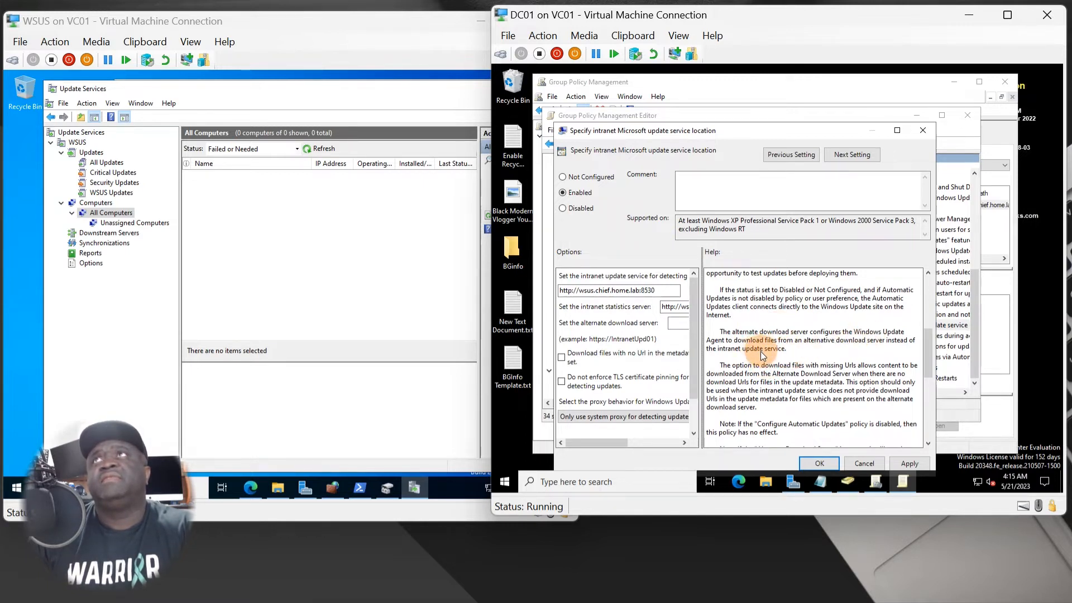
scroll(761, 350, "down", 1)
scroll(773, 403, "down", 4)
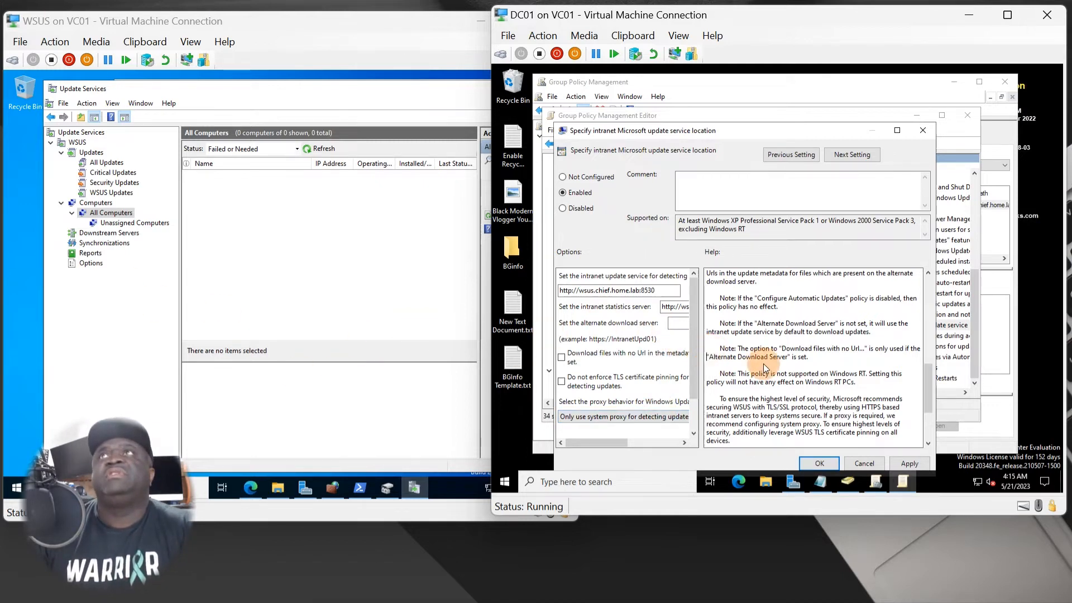
left_click_drag(809, 358, 860, 379)
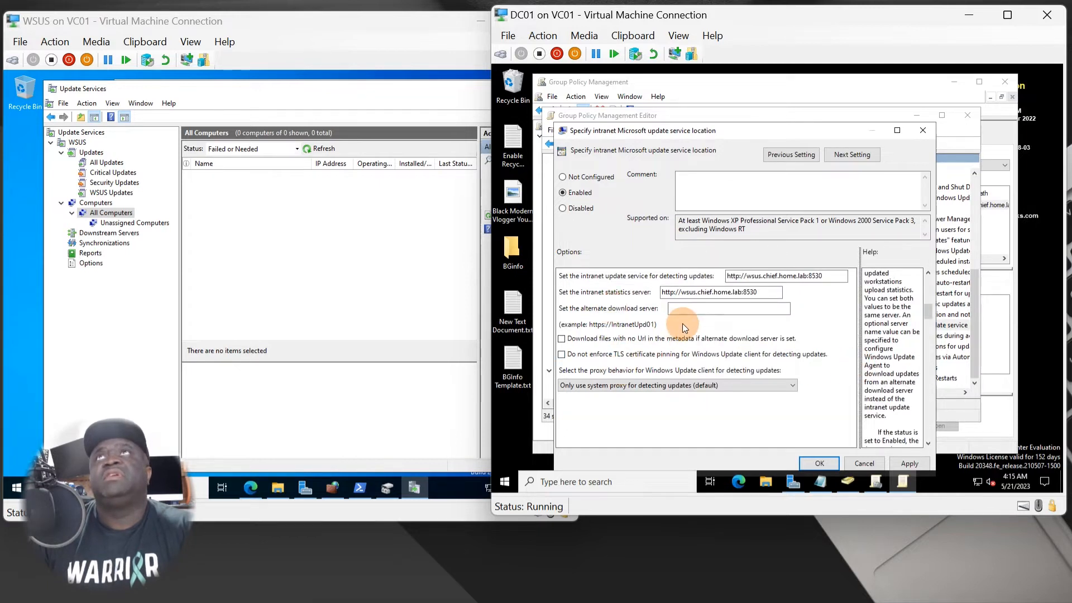
left_click(676, 292)
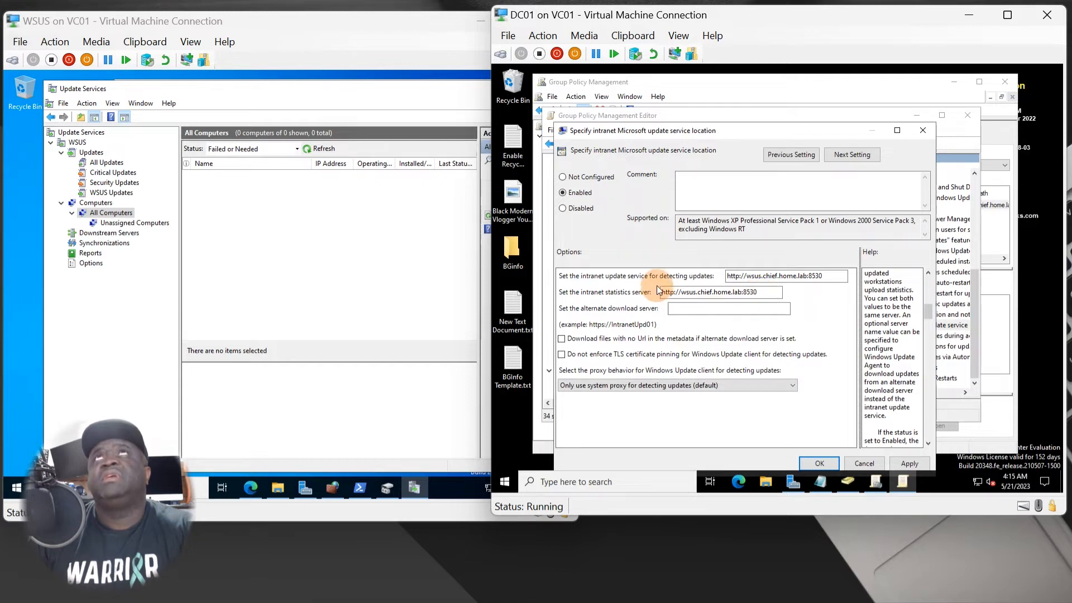
left_click(627, 384)
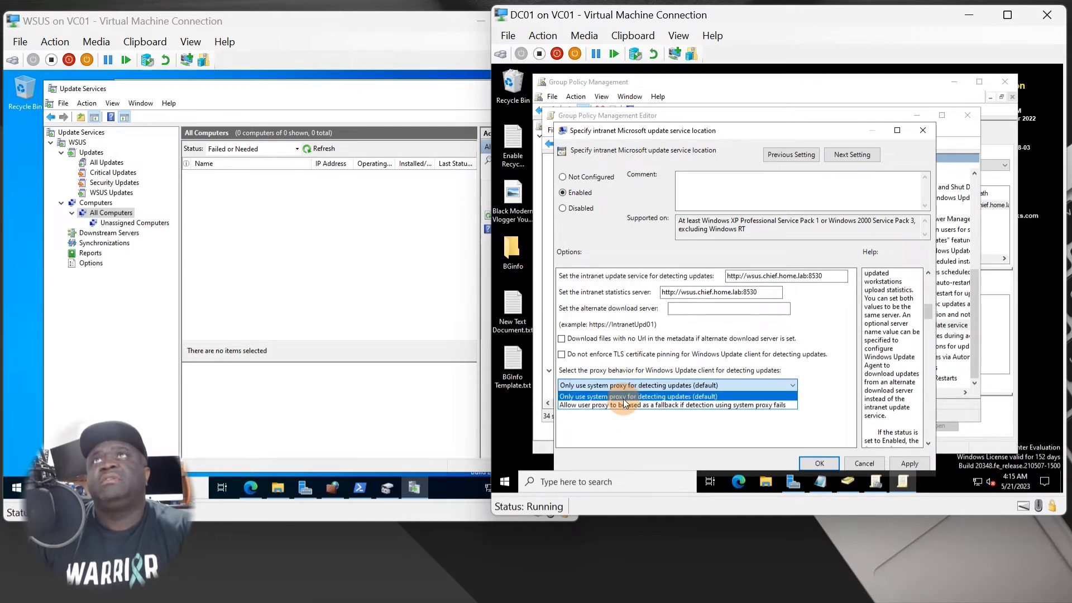
left_click(674, 422)
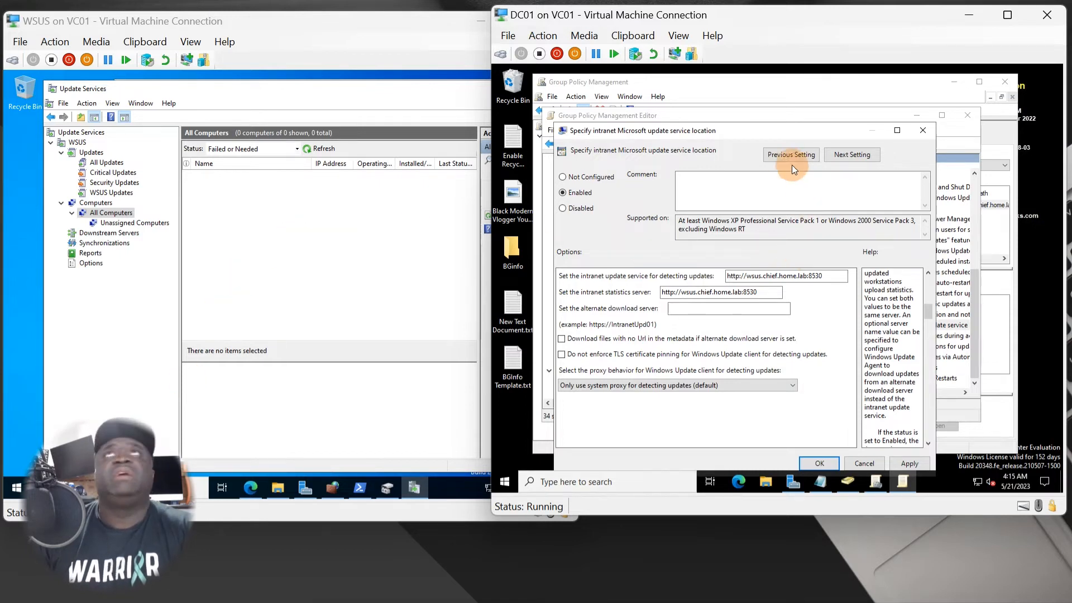
Advance through the following Windows Update policies to Turn on Software Notifications and enable it.
left_click_drag(771, 129, 737, 105)
left_click(823, 130)
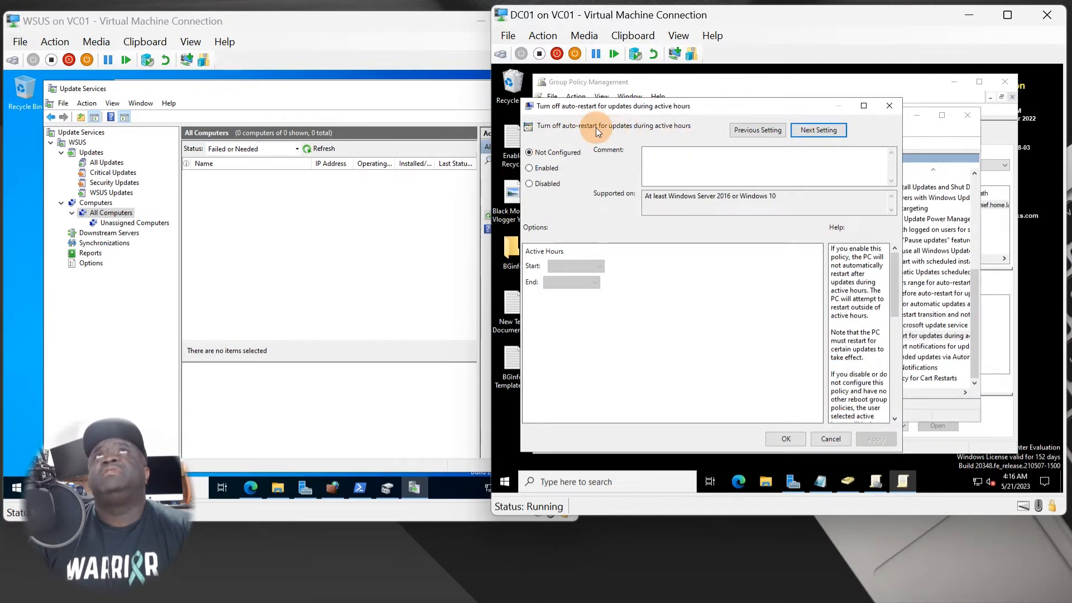
left_click(799, 132)
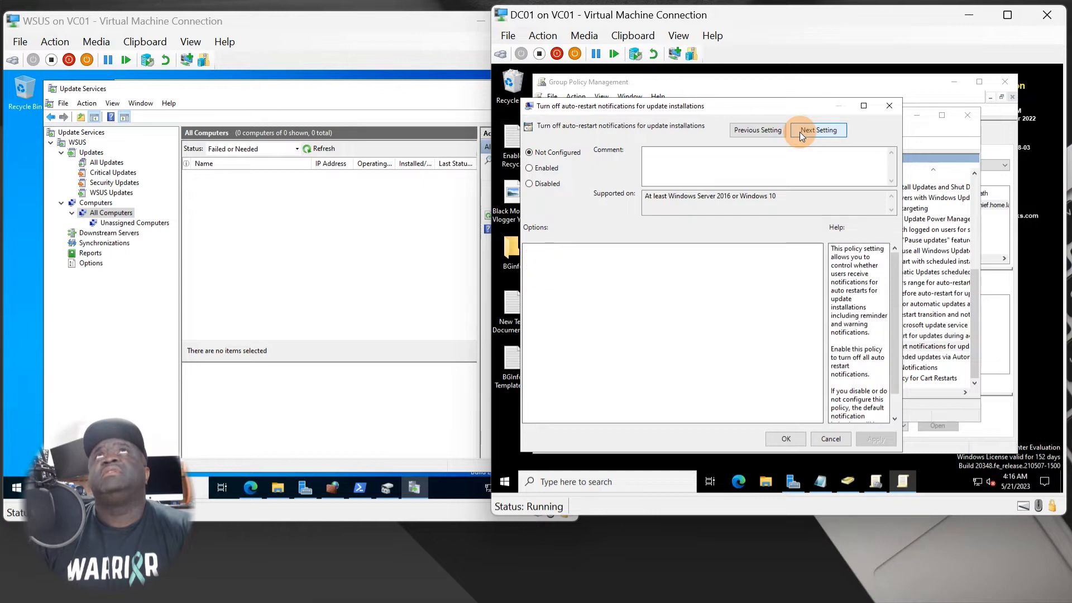
left_click(800, 132)
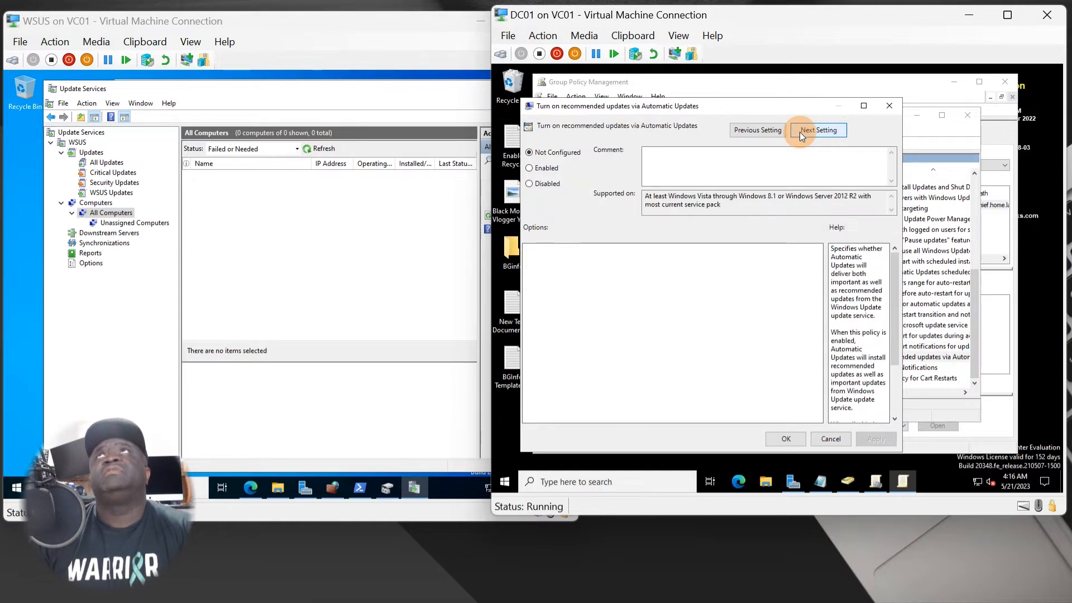
left_click(799, 132)
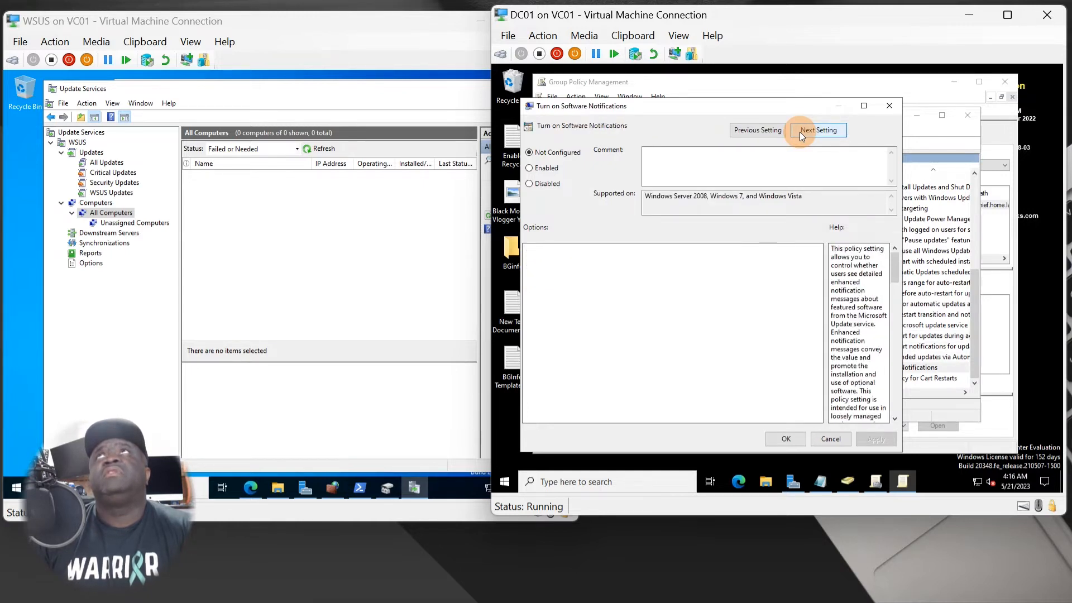
left_click(800, 132)
left_click(765, 133)
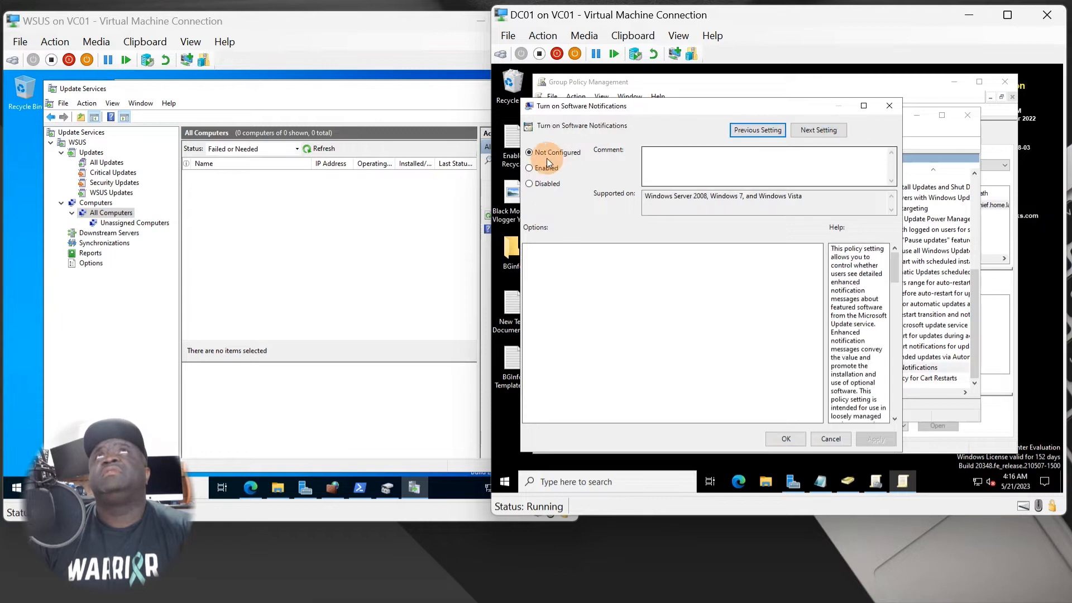
left_click(544, 167)
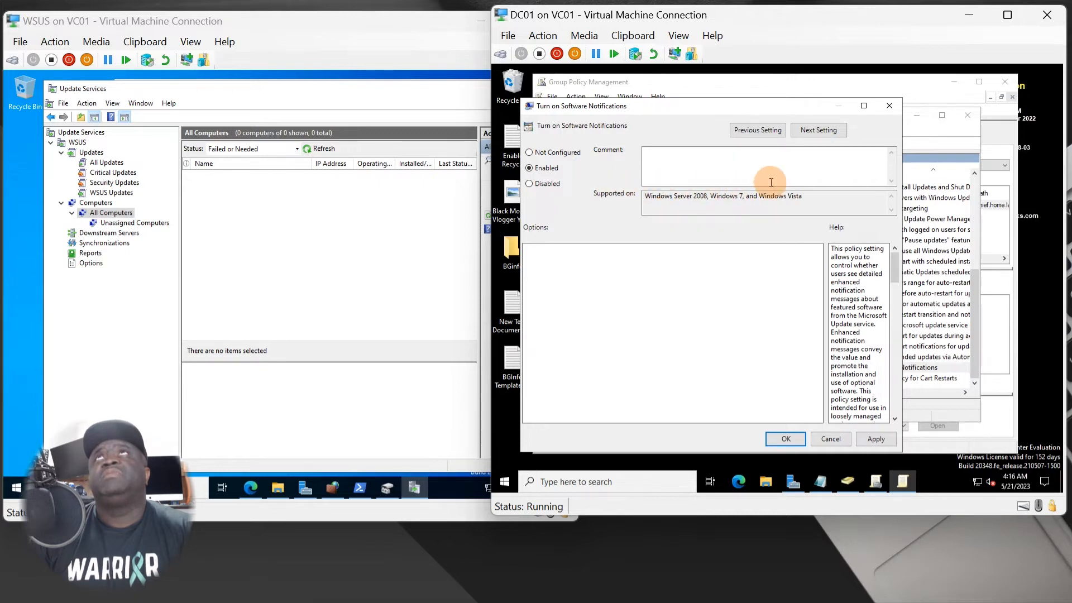
left_click(819, 132)
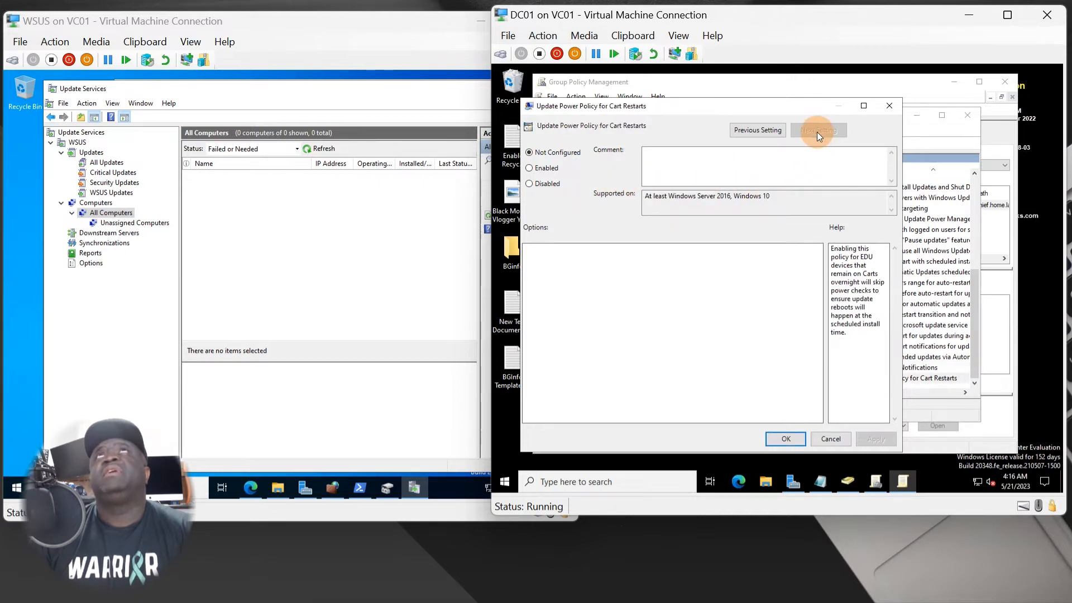
Enable the Turn on recommended updates via Automatic Updates policy and go back to Turn off auto-restart for updates during active hours.
left_click(760, 131)
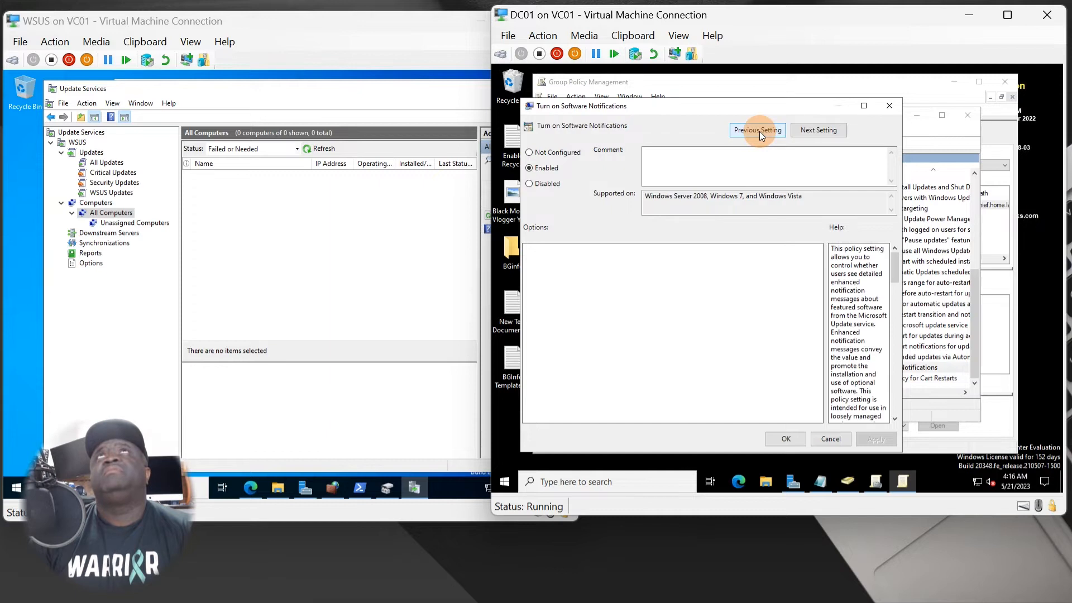
left_click(760, 132)
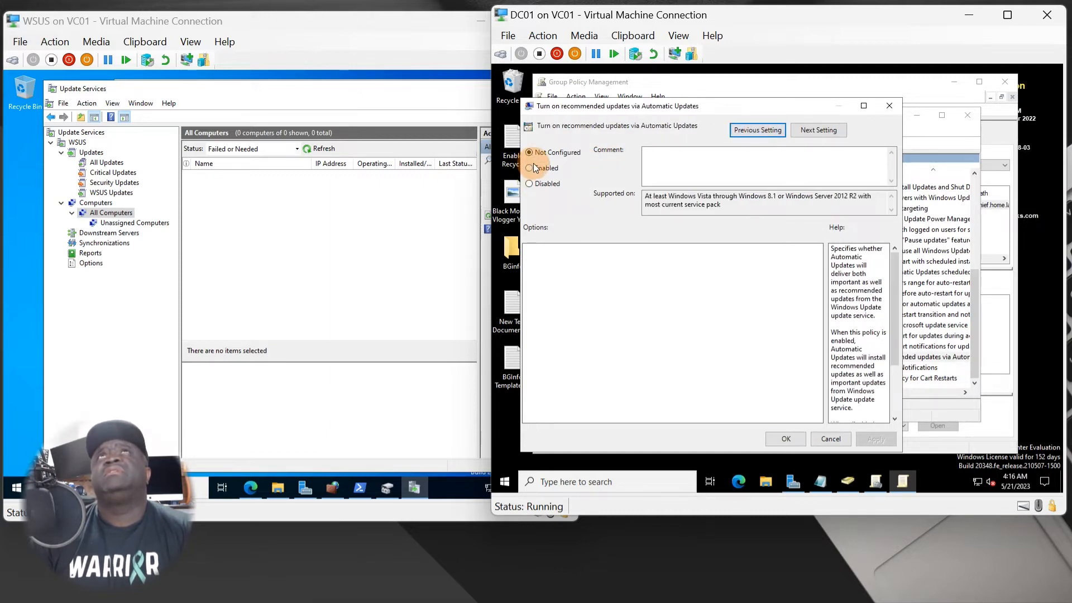
left_click(530, 168)
left_click(758, 130)
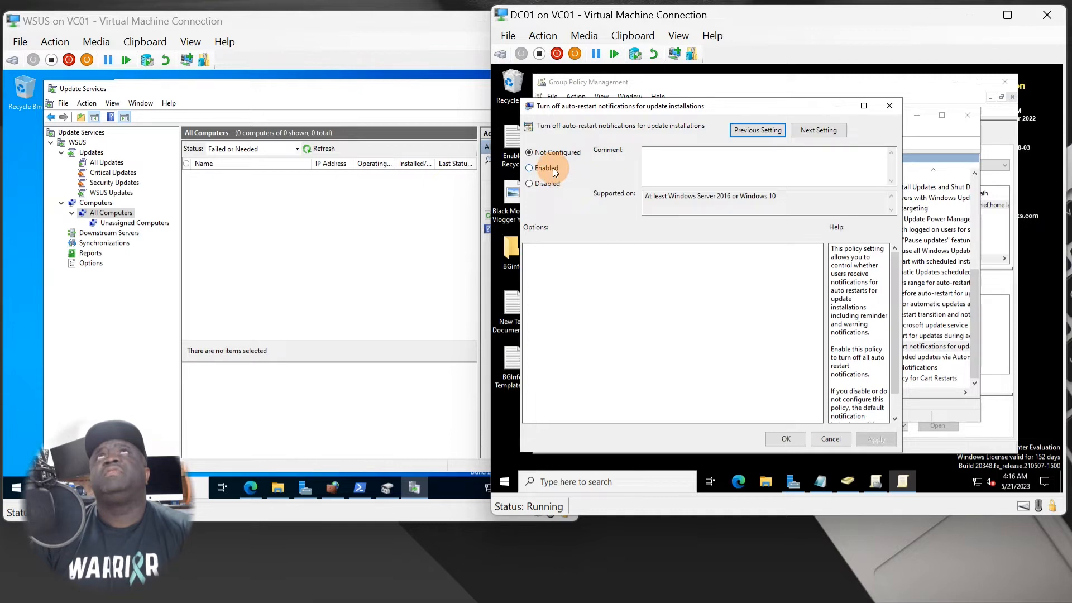
left_click(758, 136)
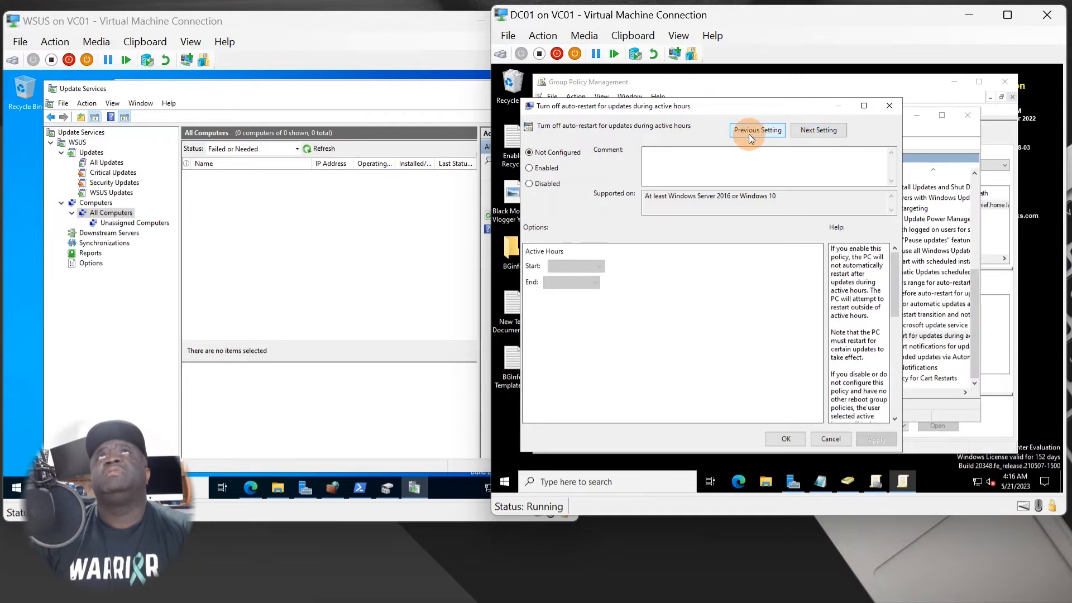
Try enabling the Turn off auto-restart for updates during active hours policy and widen its help notes for reading.
left_click(748, 134)
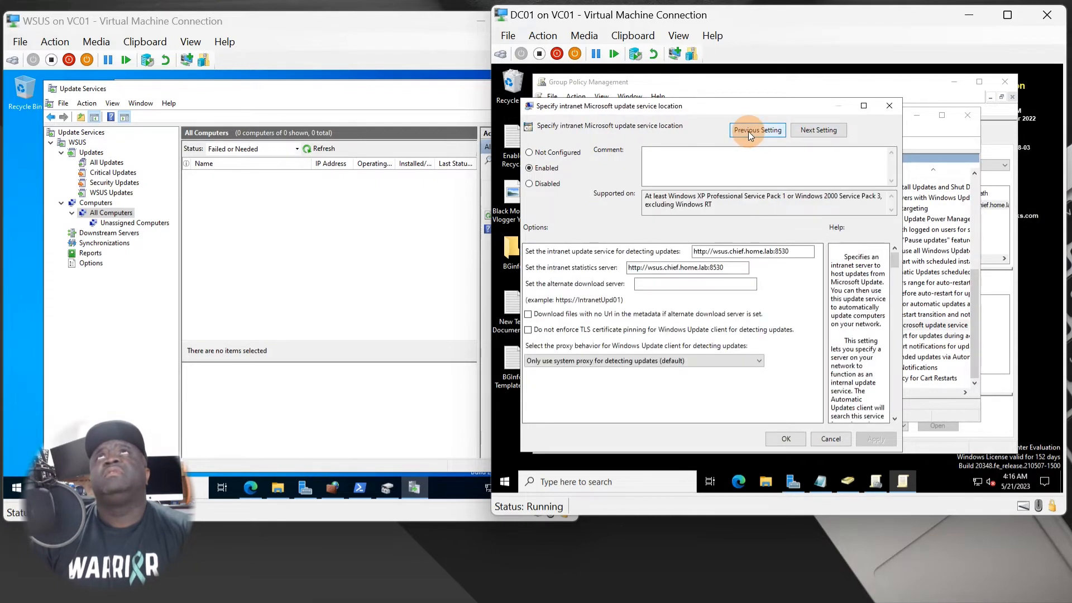
left_click(813, 132)
left_click(531, 168)
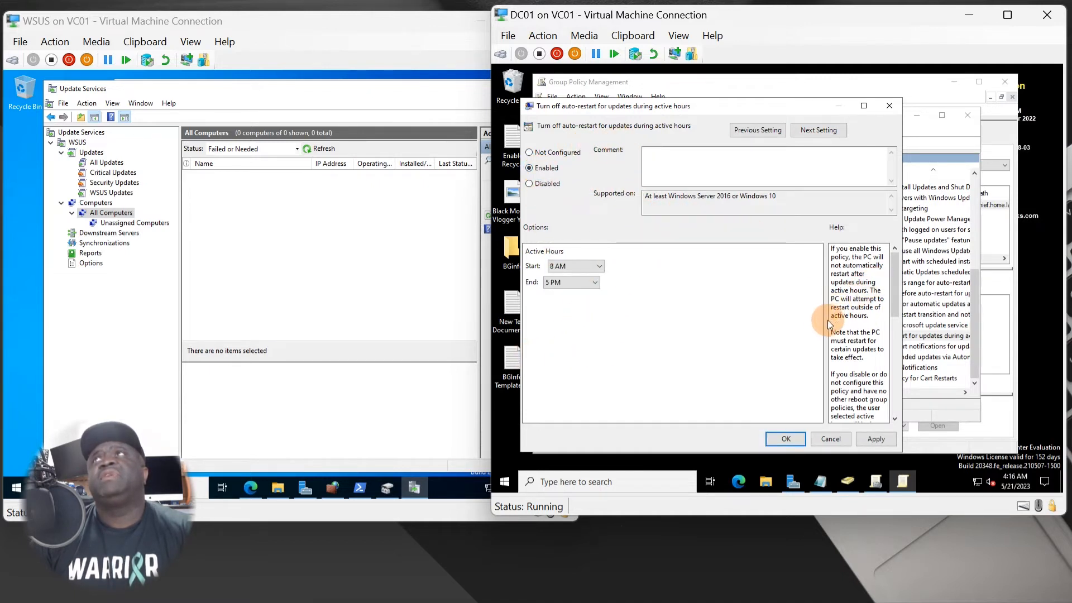
left_click_drag(828, 326, 665, 319)
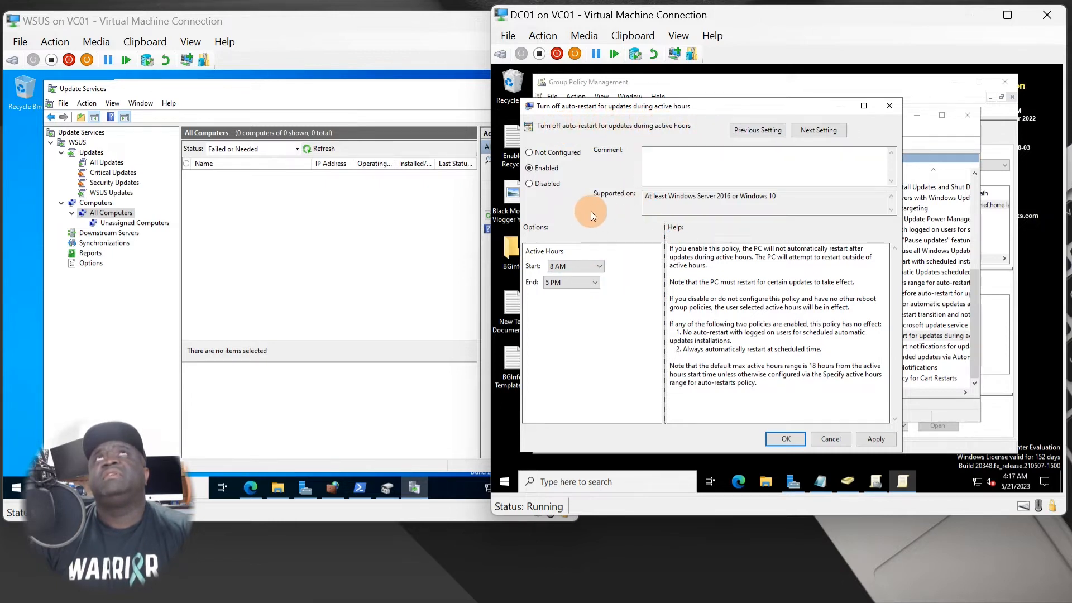
Try a 3 AM start for the policy's active hours, and reset the policy to Not Configured.
left_click(561, 267)
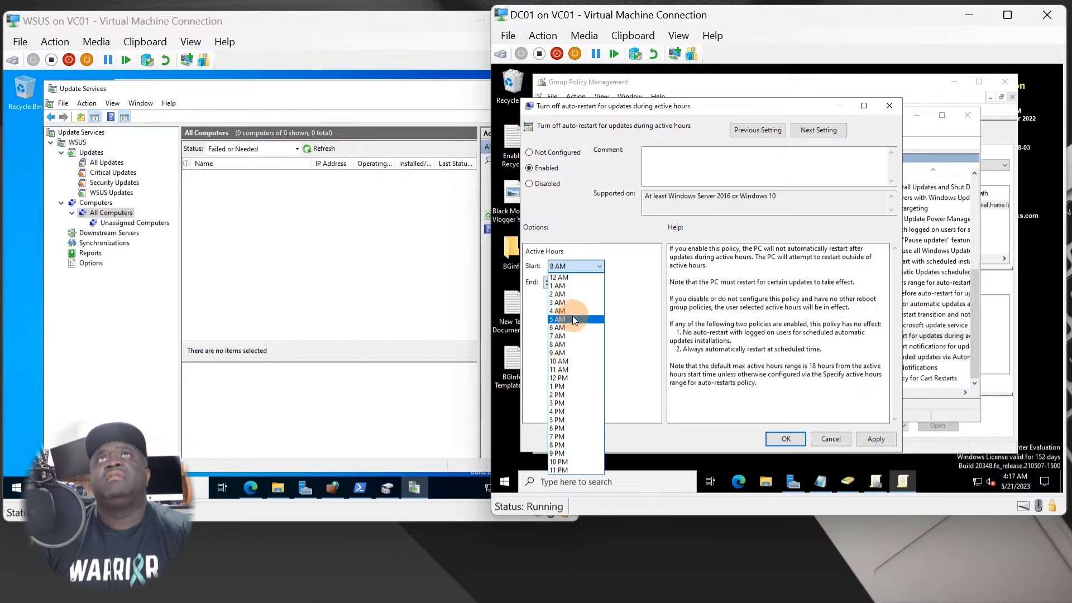
left_click(575, 302)
left_click(582, 266)
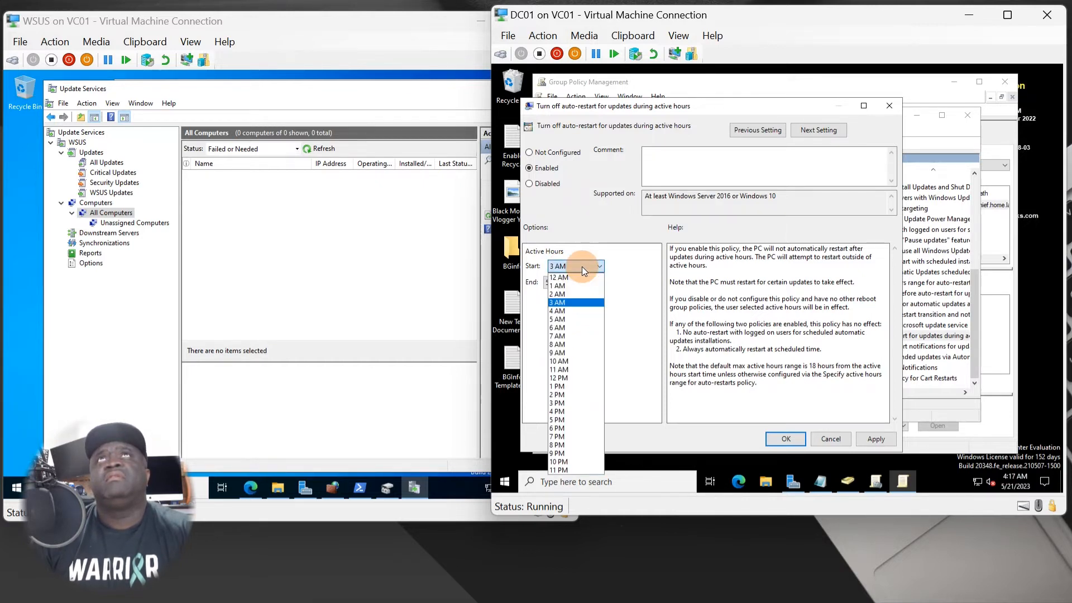
left_click(568, 303)
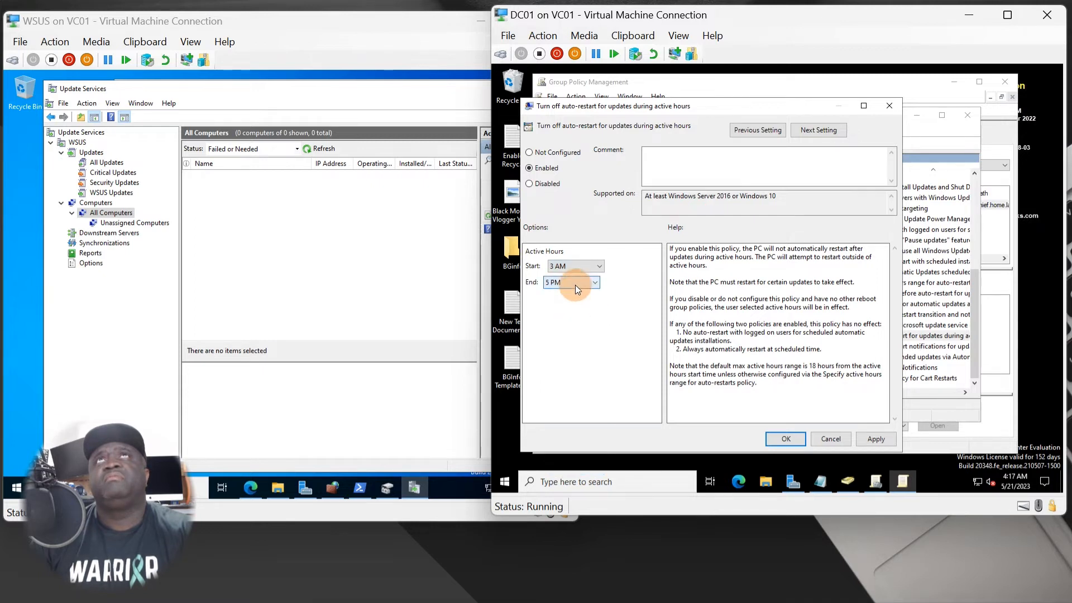
left_click(575, 285)
left_click(561, 330)
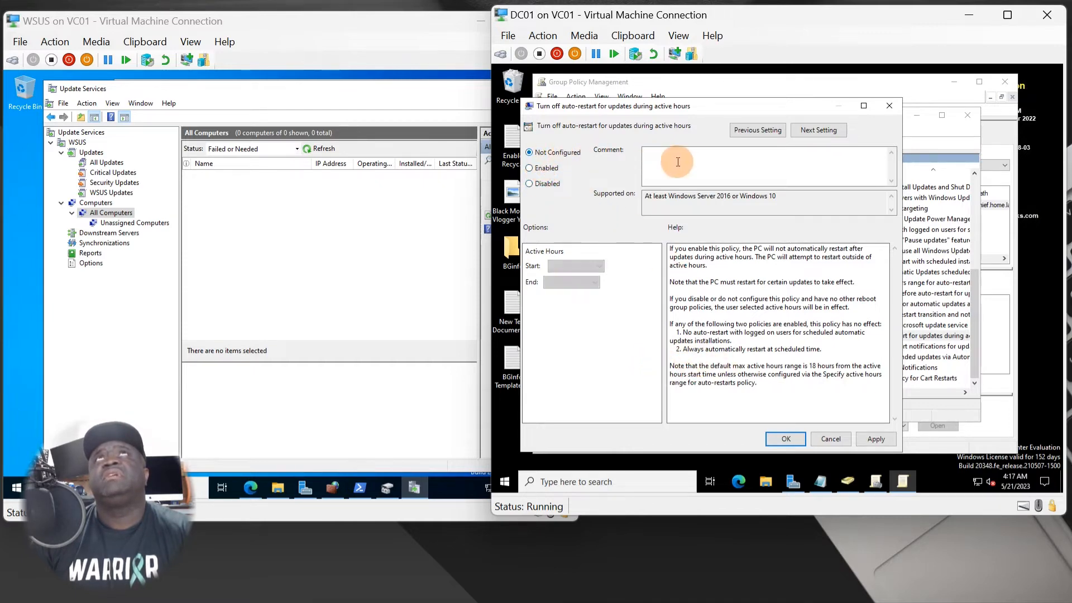
Review the preceding Windows Update policies back to No auto-restart with logged on users for scheduled automatic updates installations, and close the policy dialog.
left_click(751, 134)
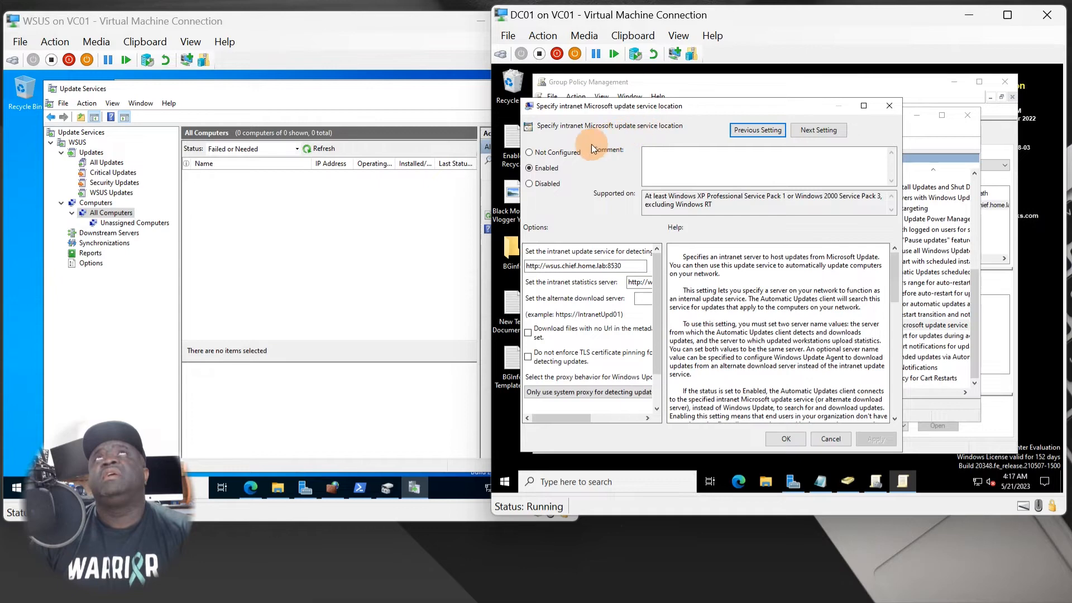
left_click(752, 130)
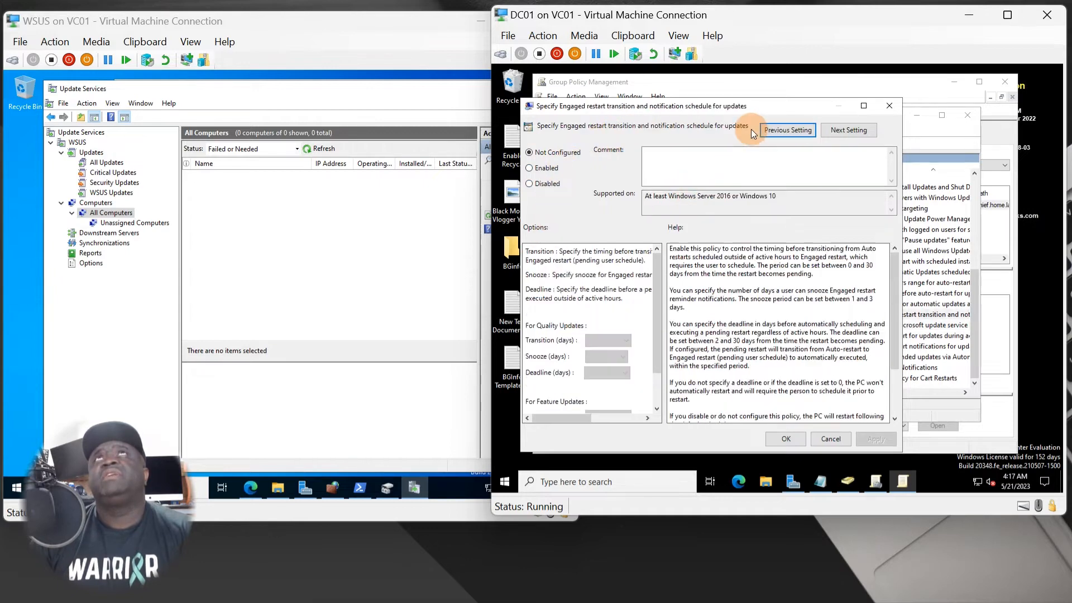
left_click(769, 129)
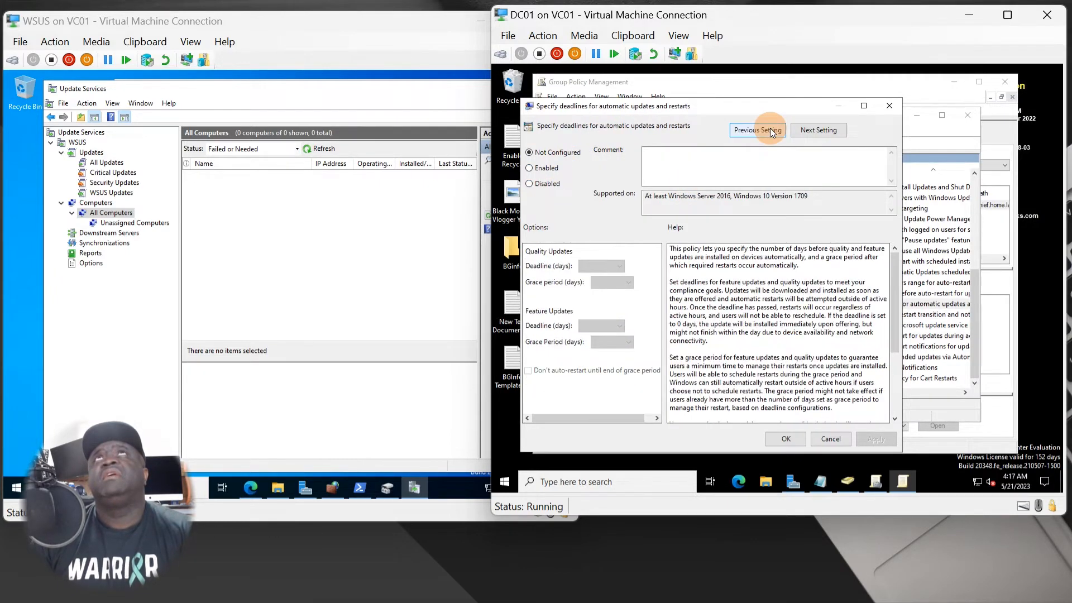
left_click(769, 129)
left_click(772, 128)
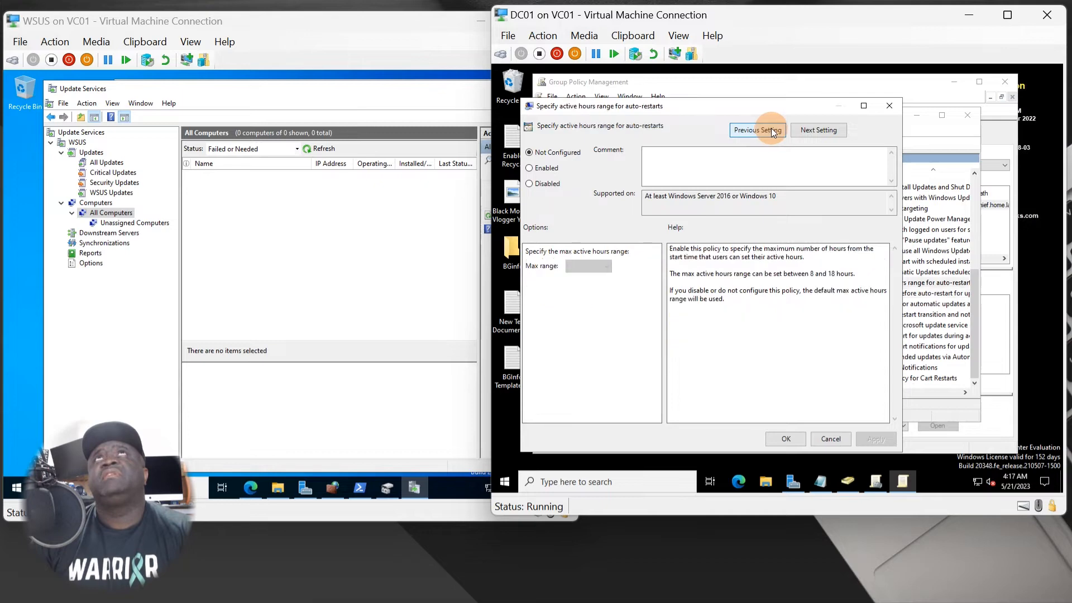
left_click(768, 132)
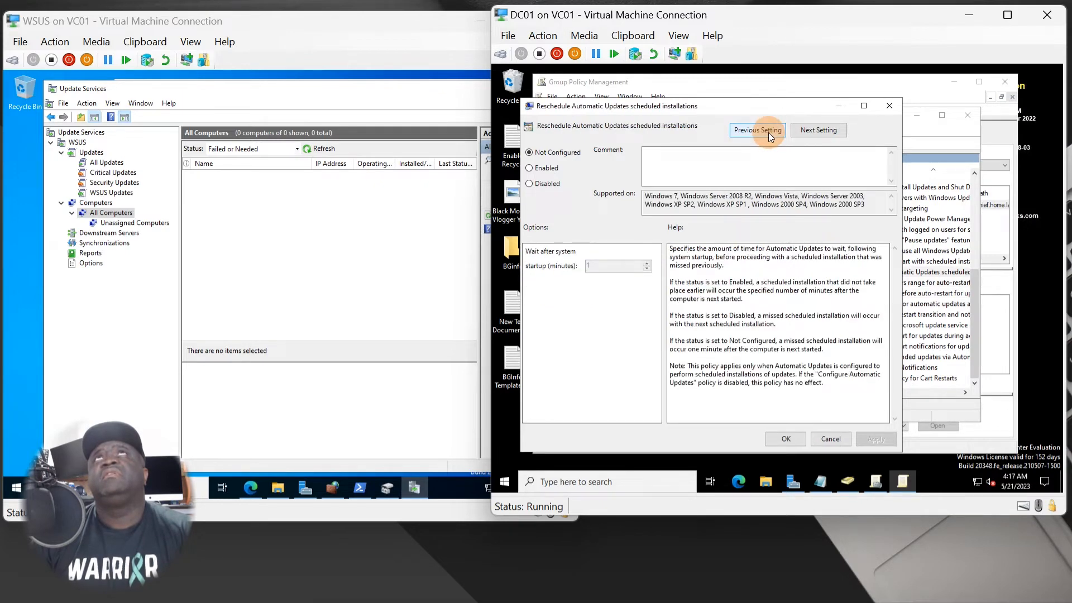
left_click(768, 132)
left_click(769, 132)
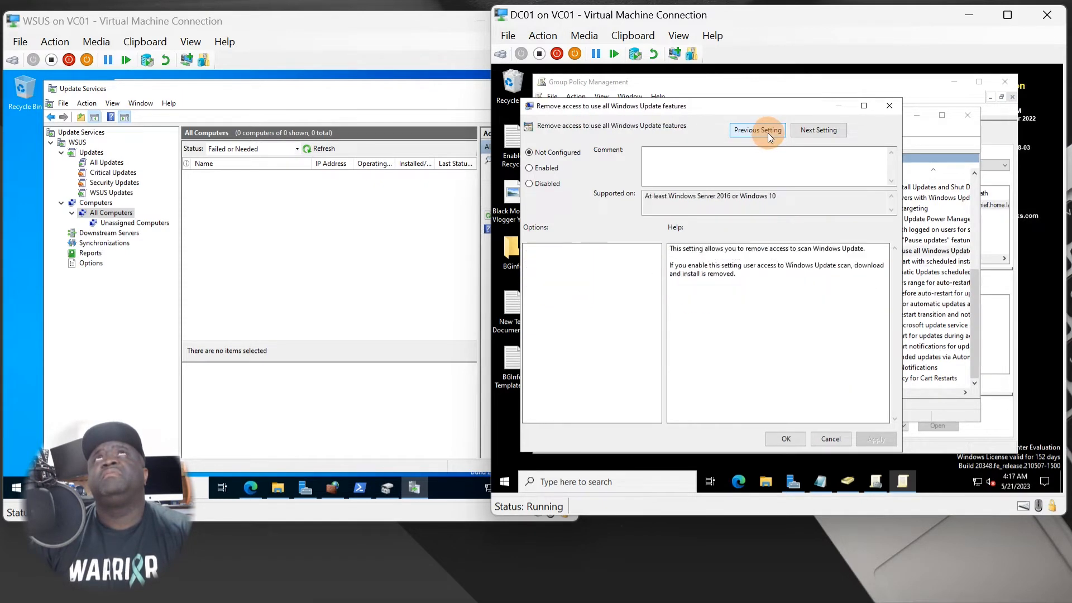
left_click(769, 133)
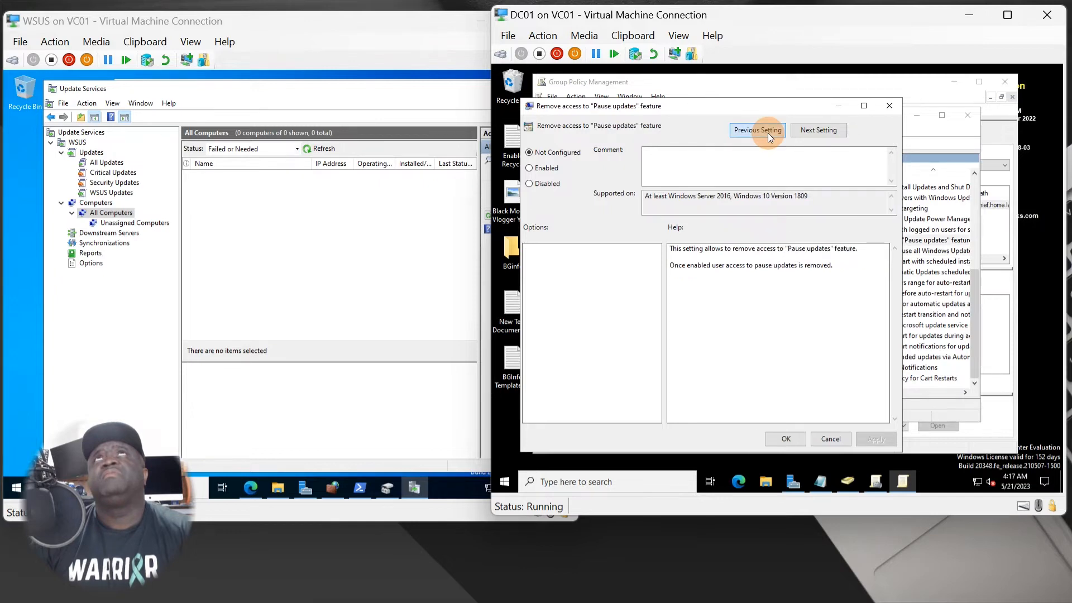
left_click(768, 133)
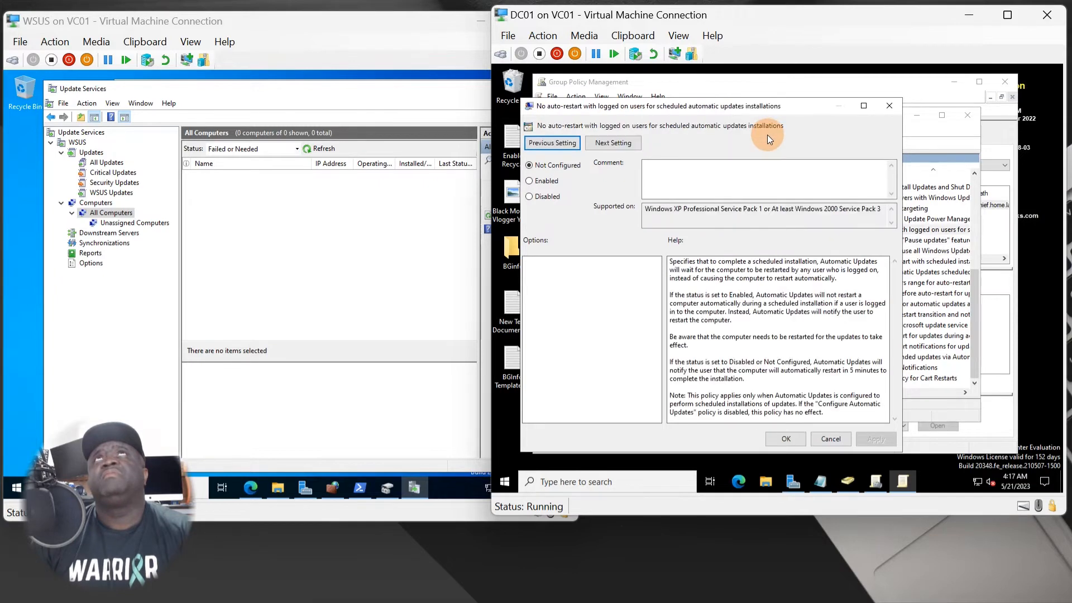
left_click(802, 437)
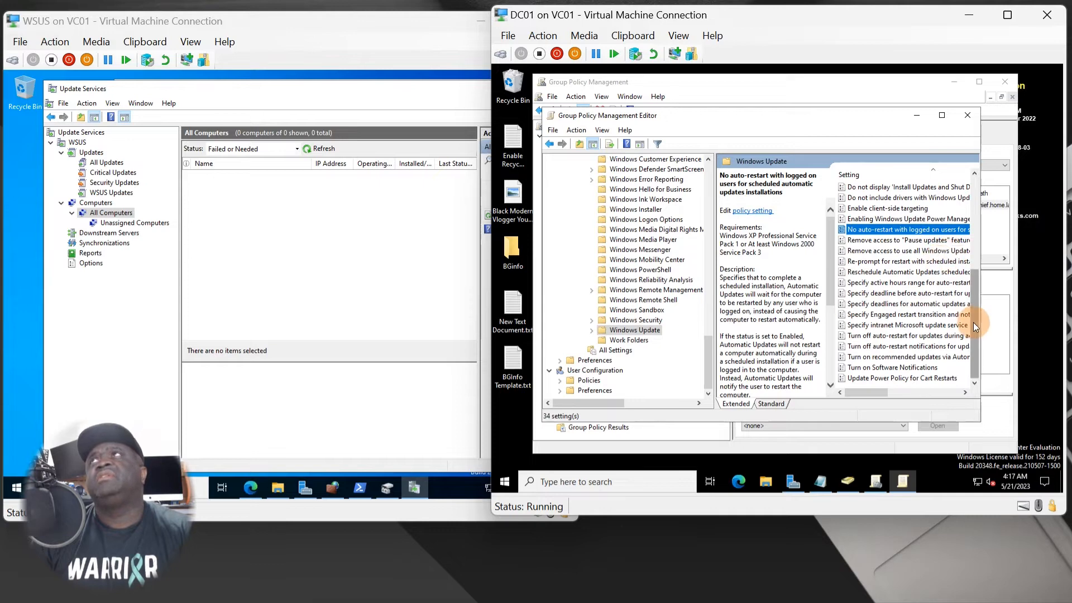
Close the Group Policy Management Editor and refresh the Deploy WSUS Server Connection GPO and the chief.home.lab domain.
left_click_drag(974, 323, 973, 358)
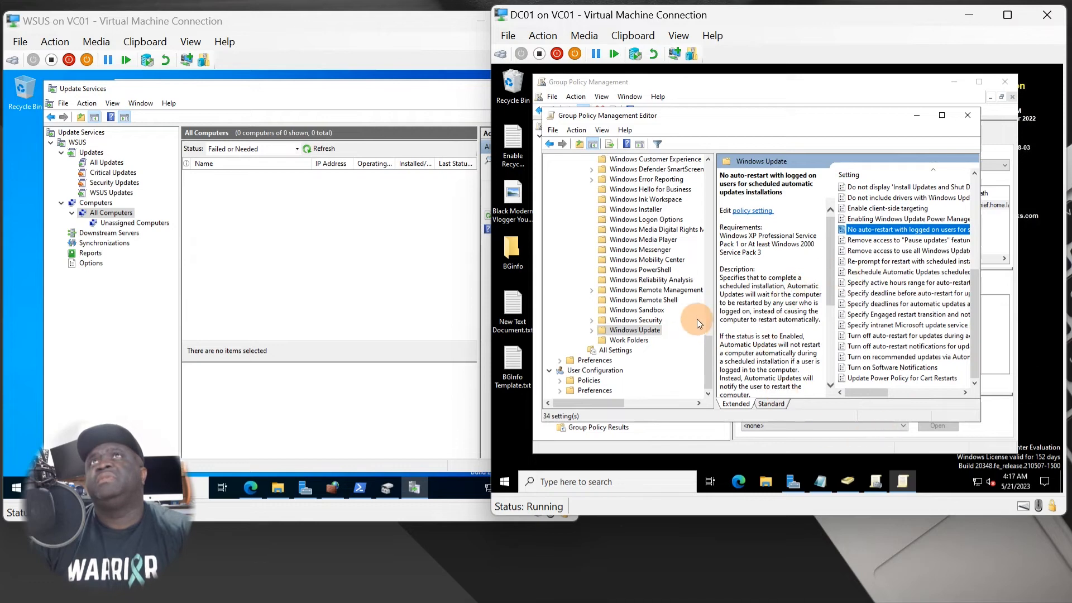
left_click(970, 116)
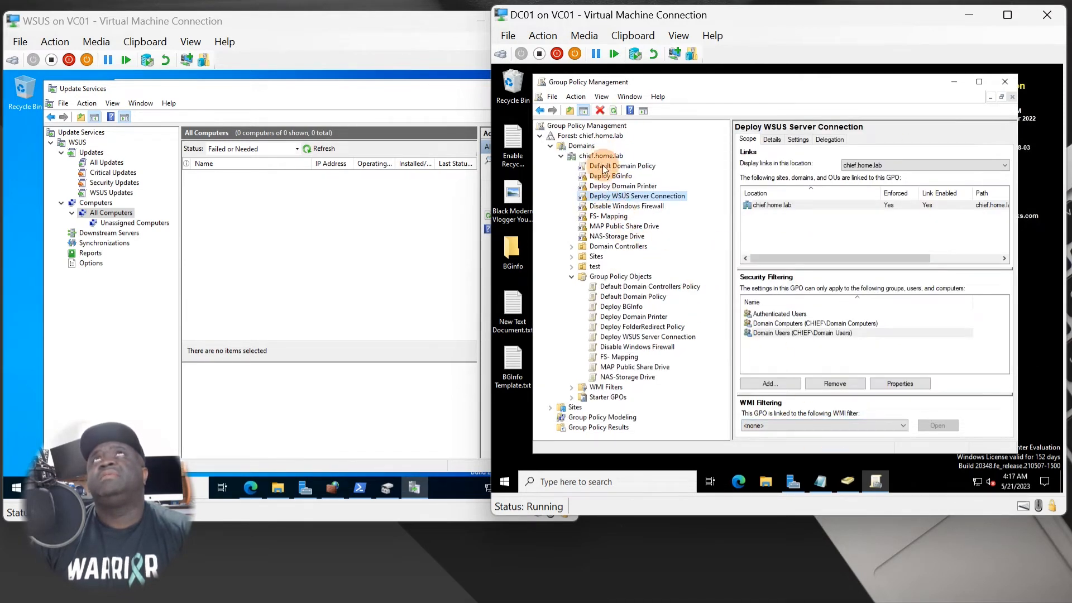
left_click(615, 112)
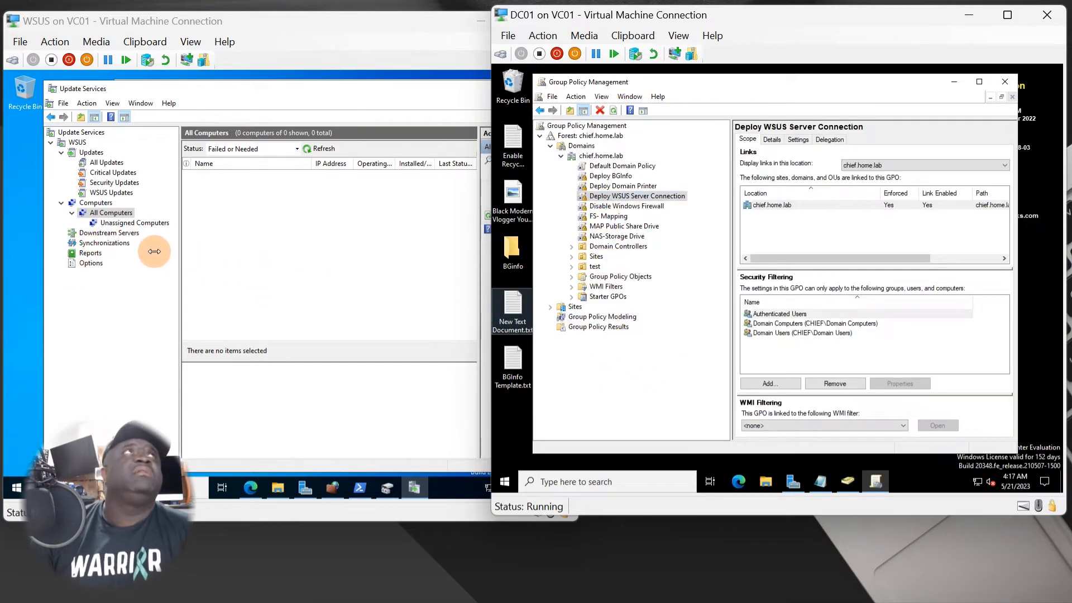
left_click(120, 231)
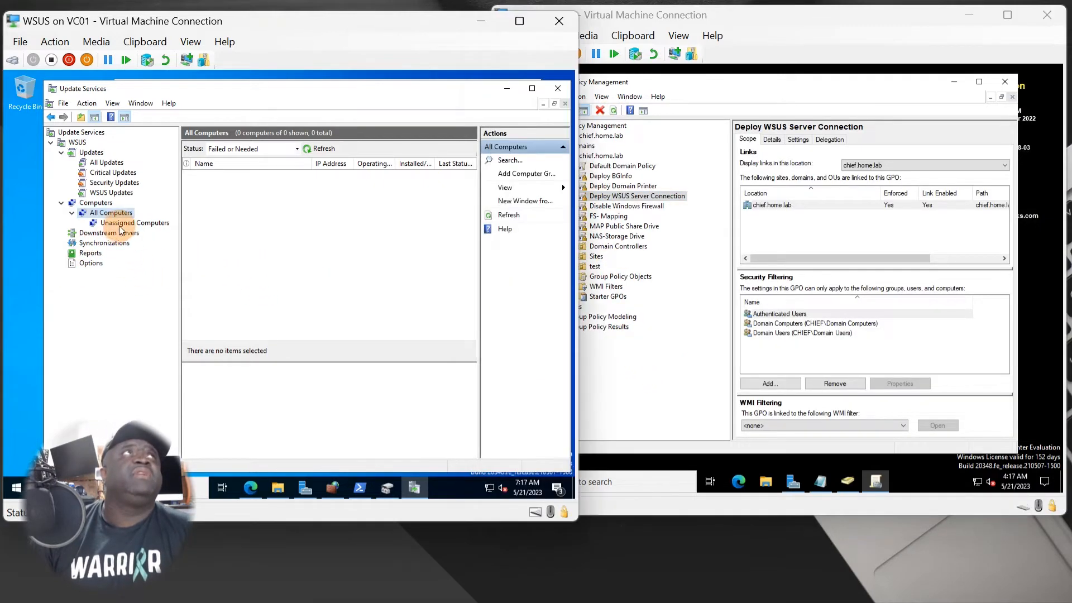
left_click(707, 281)
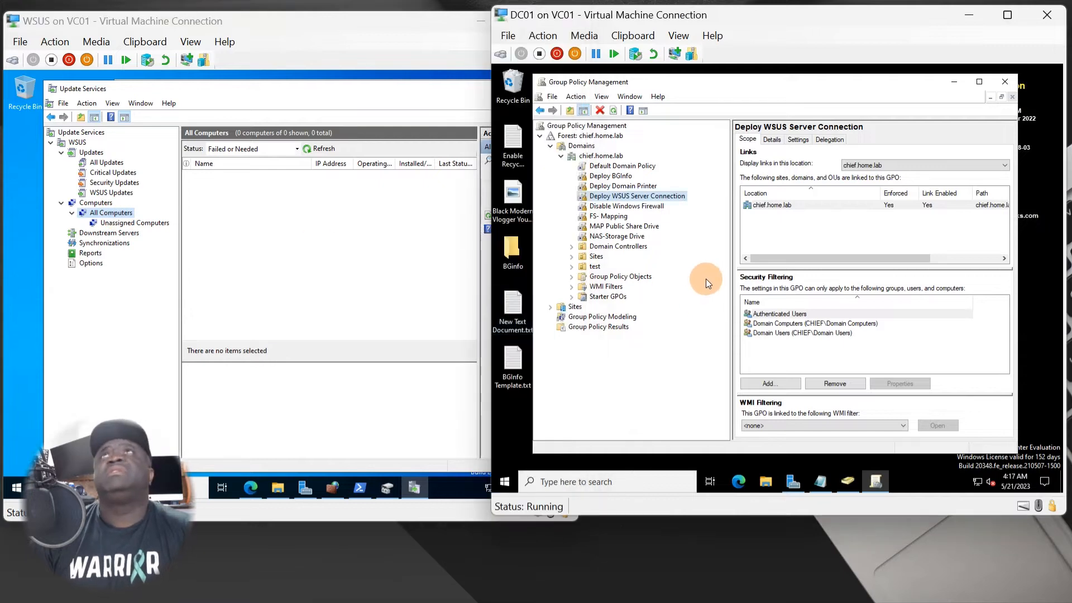
left_click(617, 110)
left_click(601, 160)
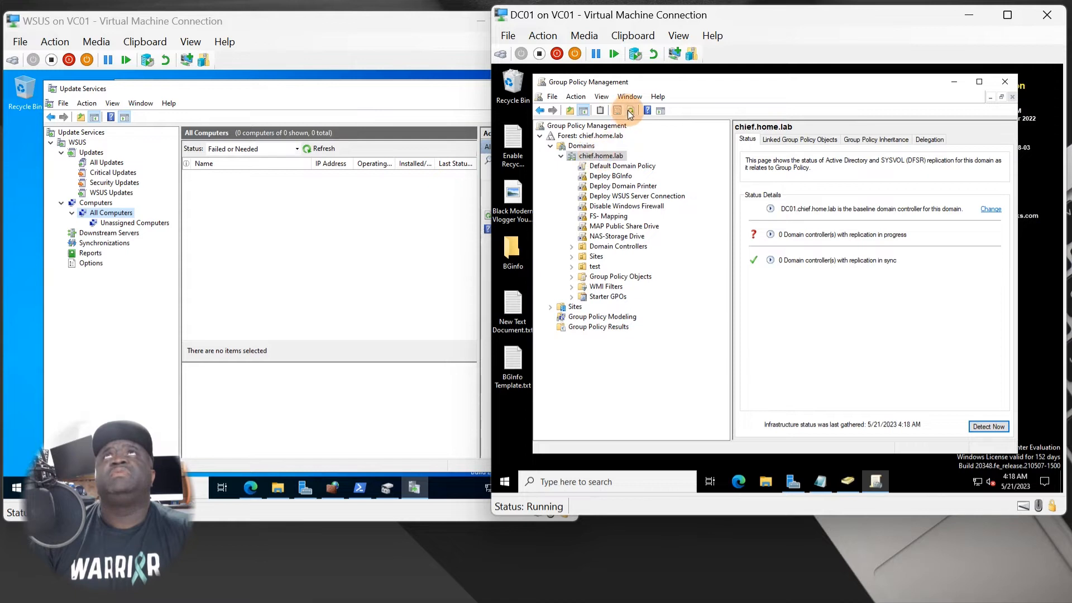
Force a group policy update on the WSUS virtual machine with gpupdate /force in PowerShell, and minimize the console.
left_click(359, 313)
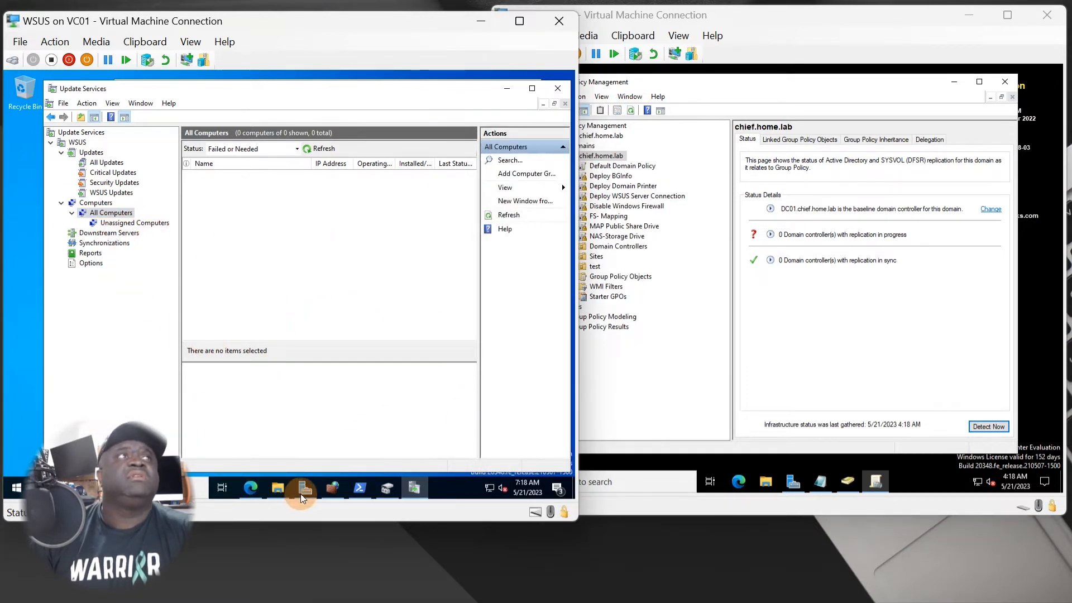
left_click(368, 488)
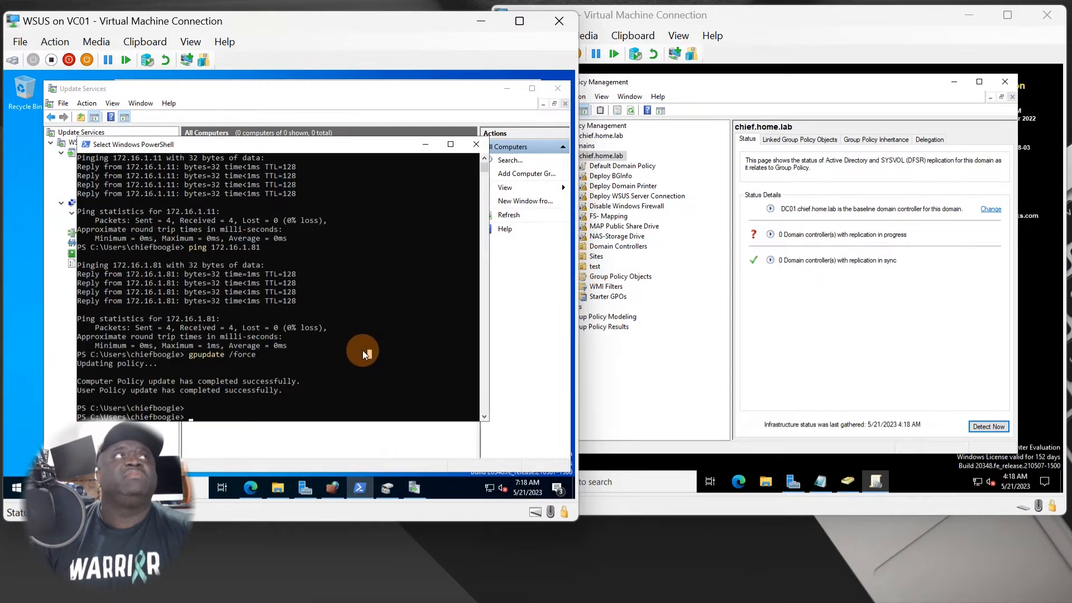
key("Up")
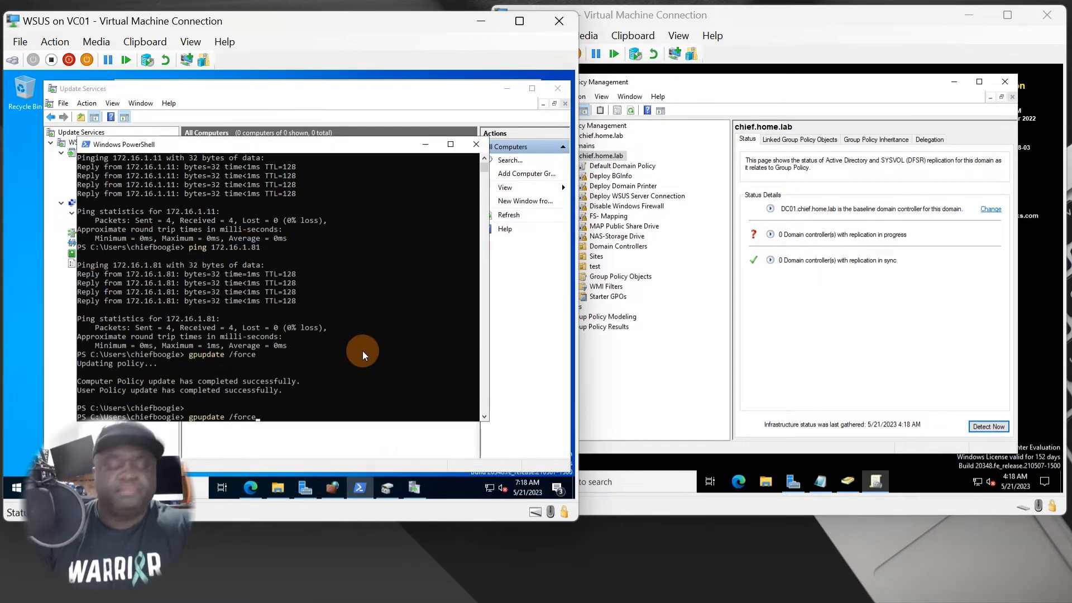
key("Return")
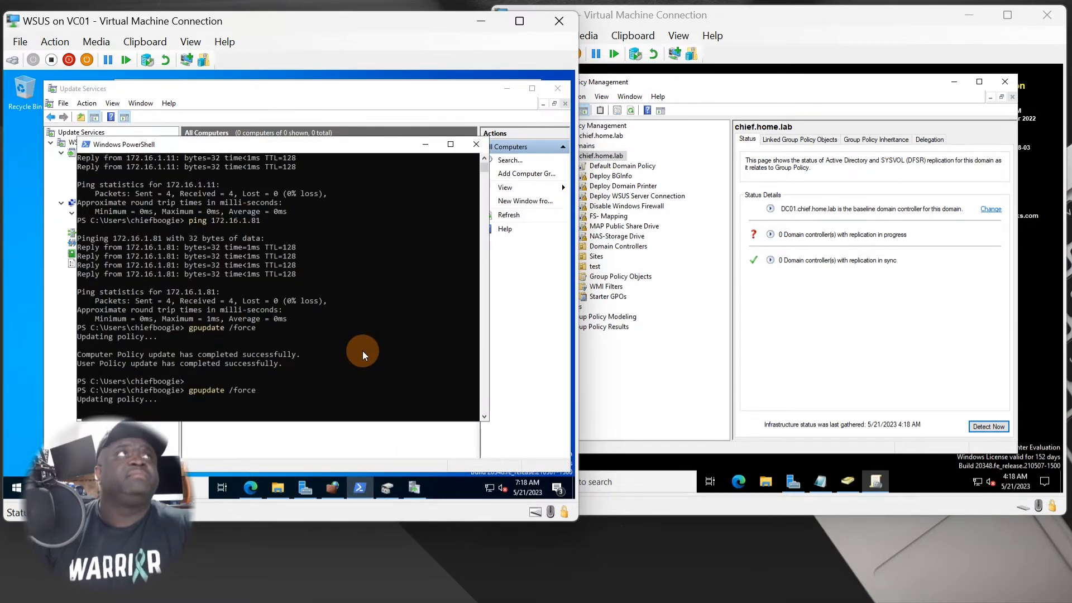
left_click(426, 147)
Switch to Hyper-V Manager and open a session to the PC03 virtual machine, dismissing the display configuration dialog.
mouse_move(414, 490)
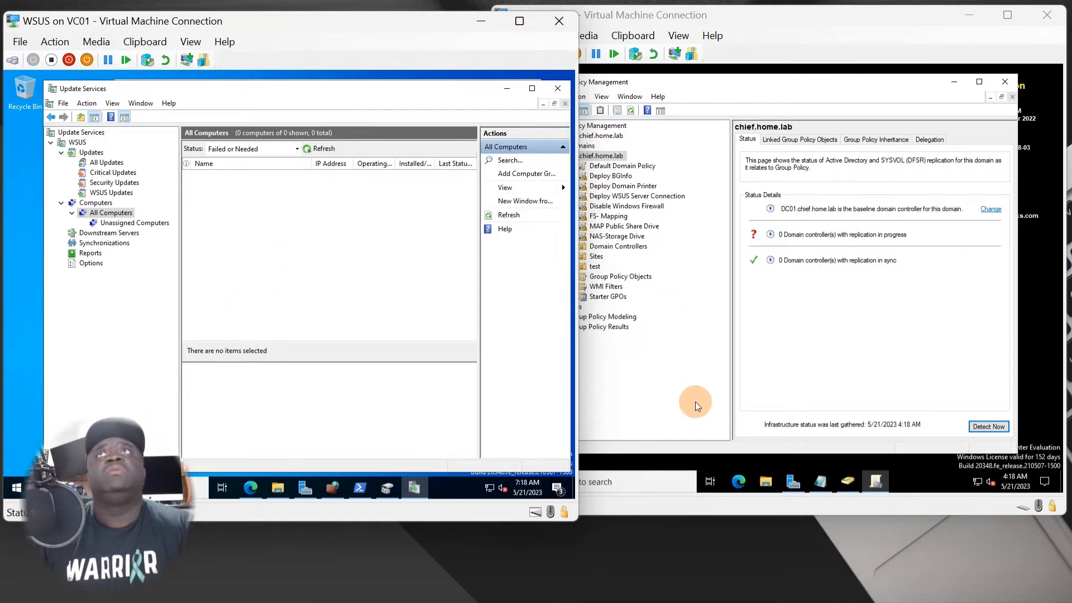
left_click(700, 421)
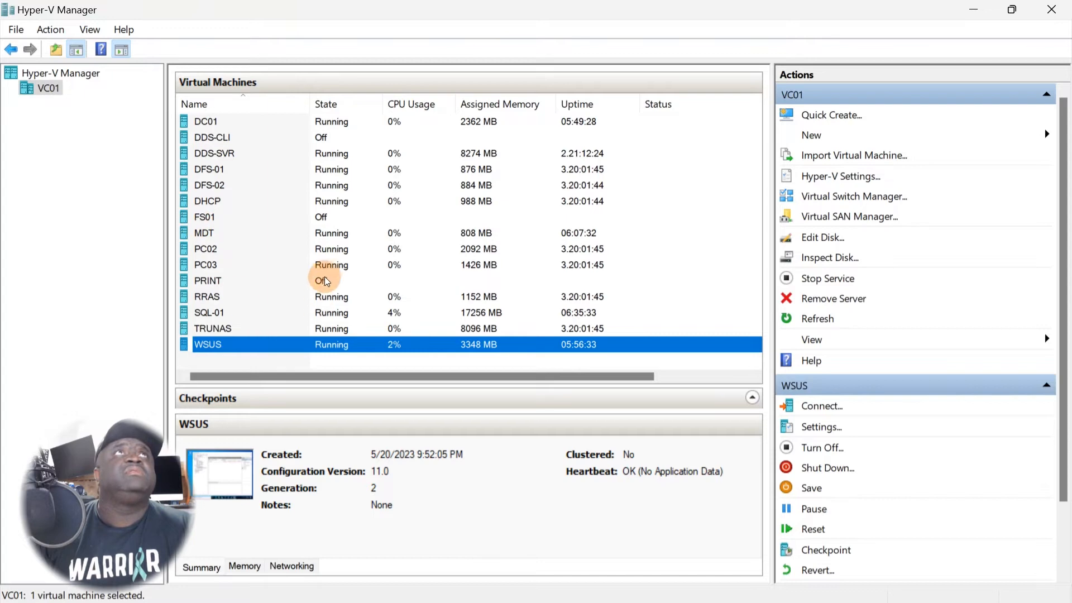
left_click(263, 267)
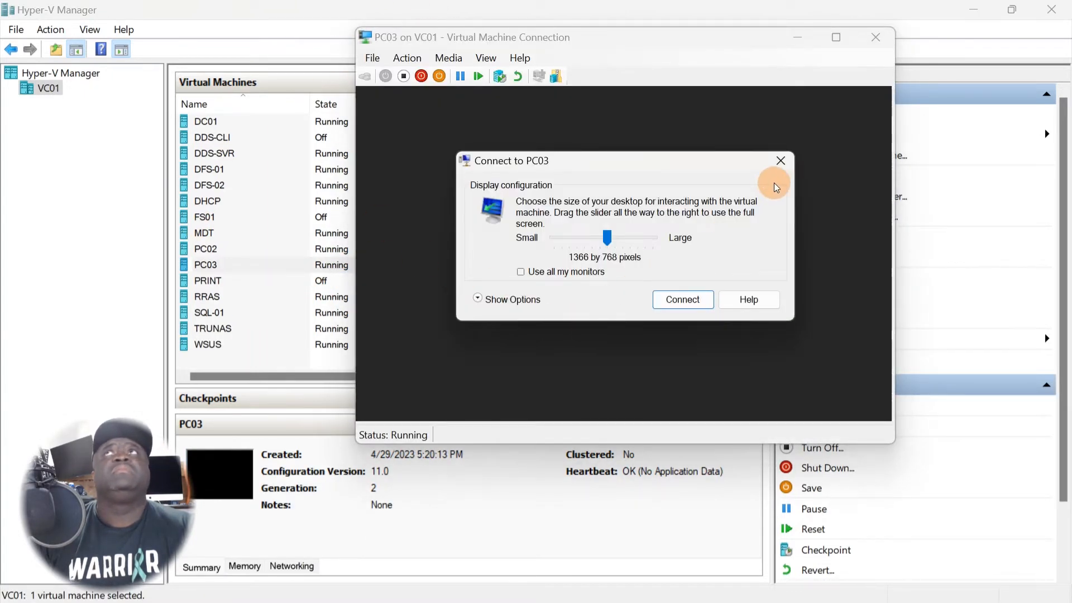
left_click(781, 161)
left_click(323, 19)
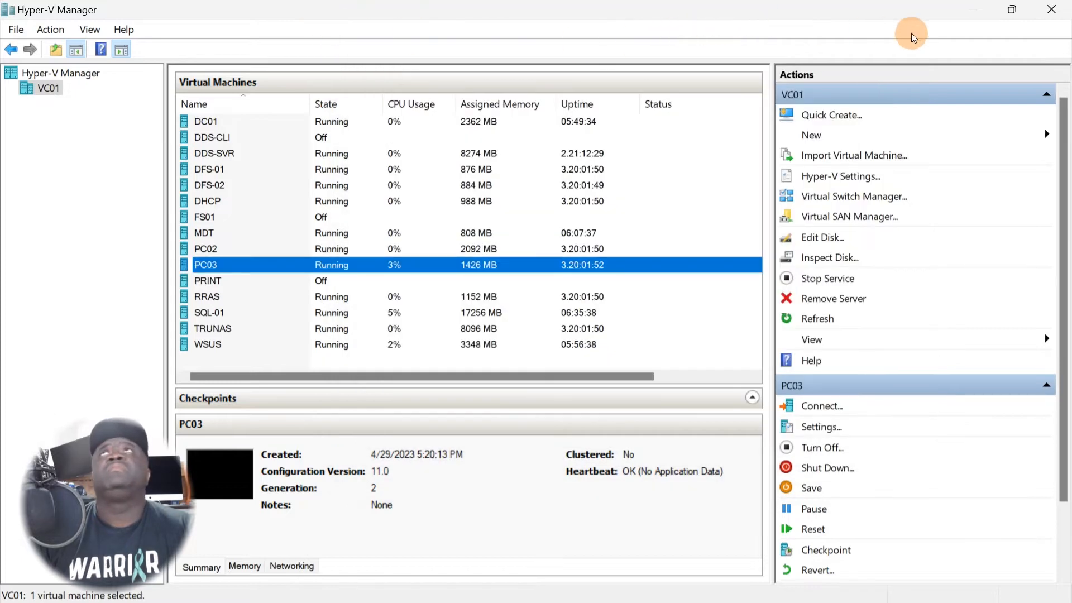
left_click(974, 11)
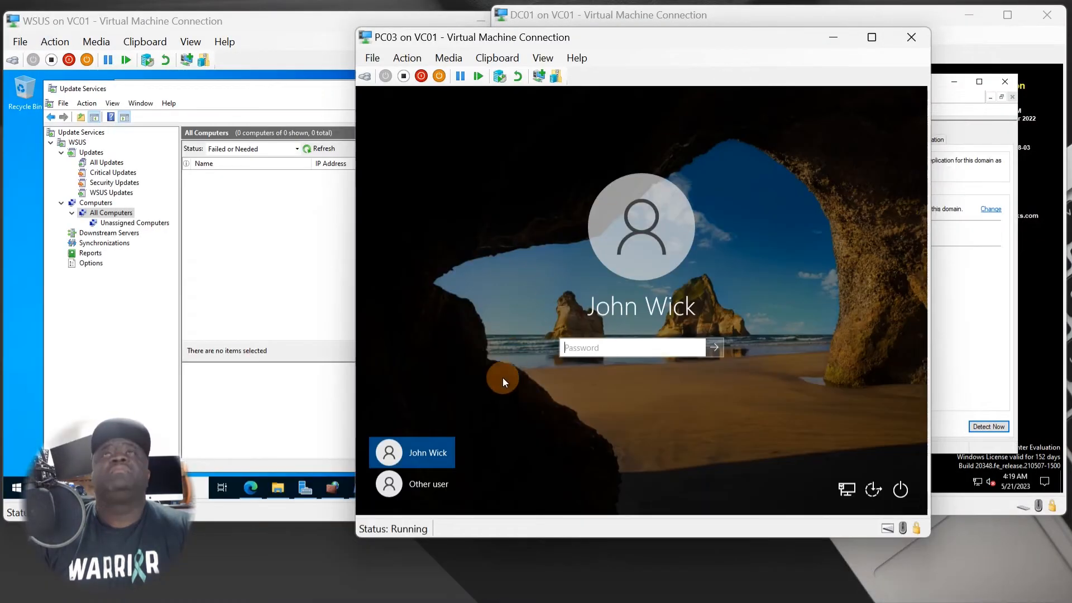
Sign in to PC03 by entering the account password, and move its connection window clear of the WSUS console.
left_click(589, 348)
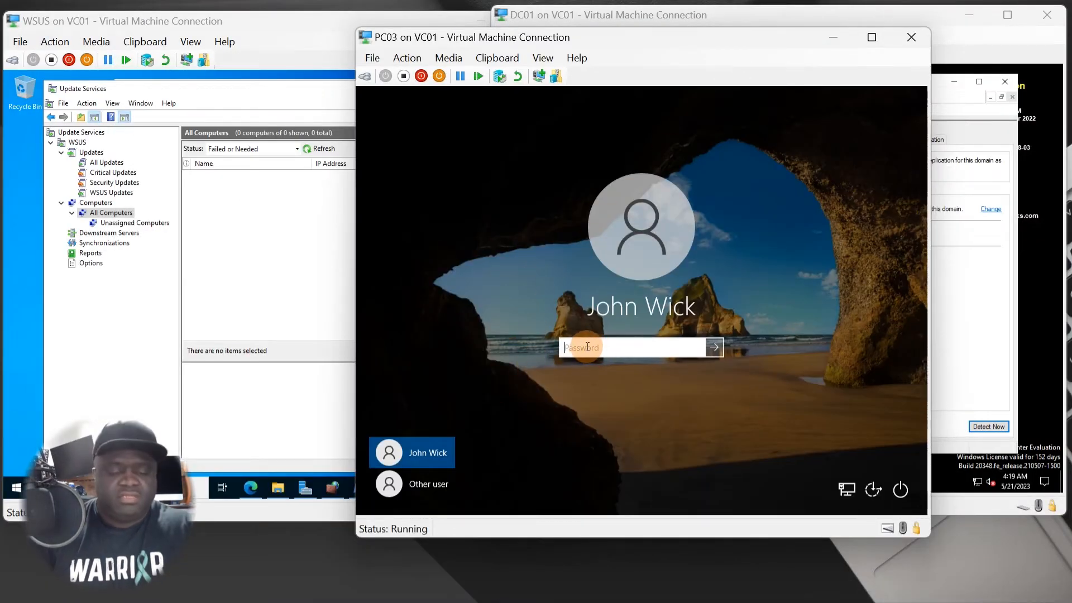
type("•")
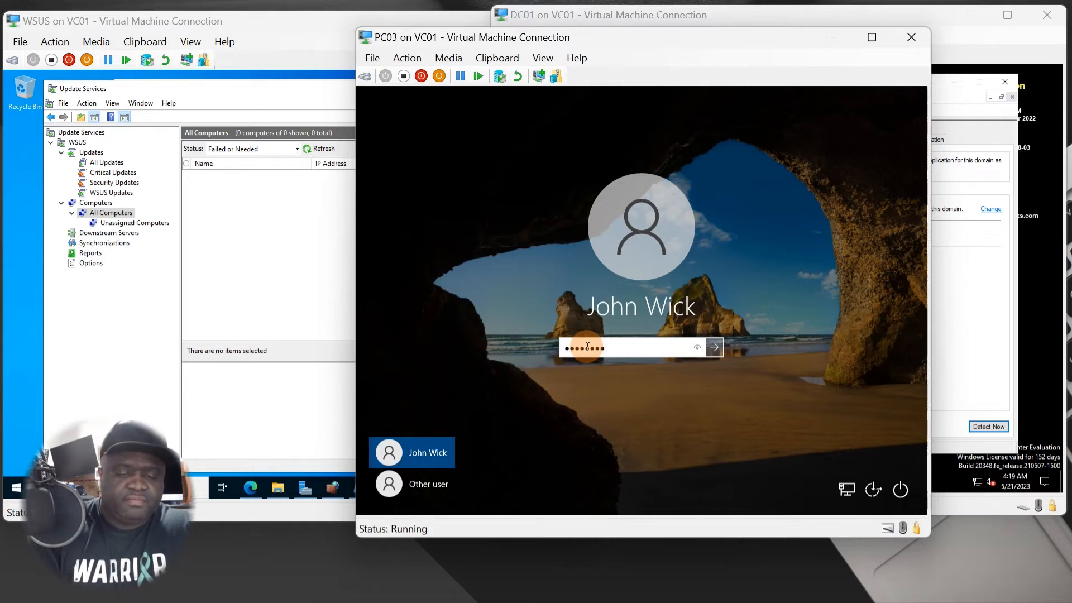
type("•••••••••••")
key("Return")
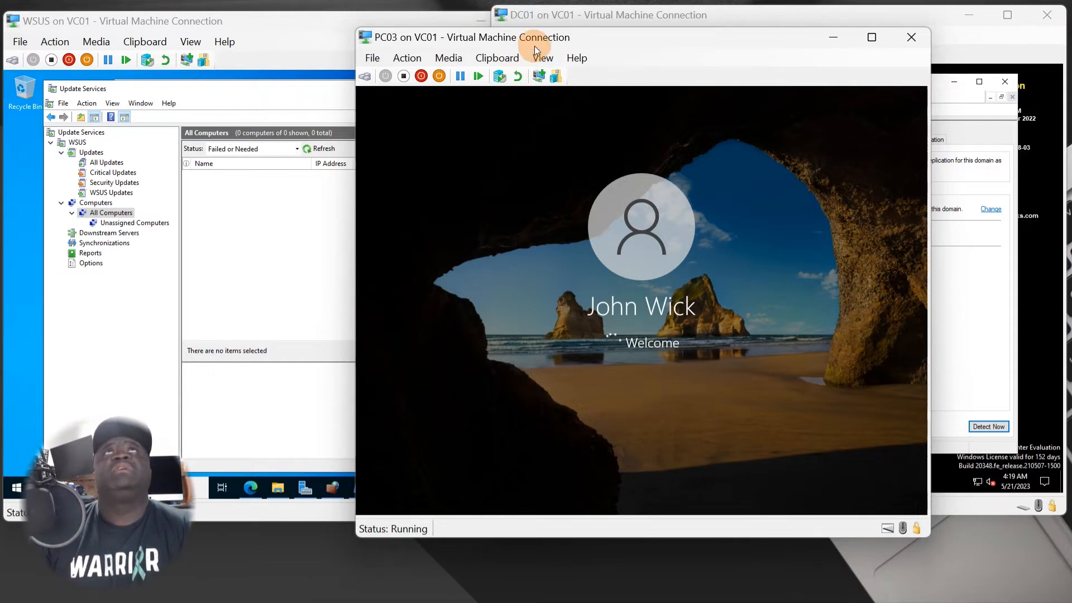
left_click_drag(551, 38, 632, 49)
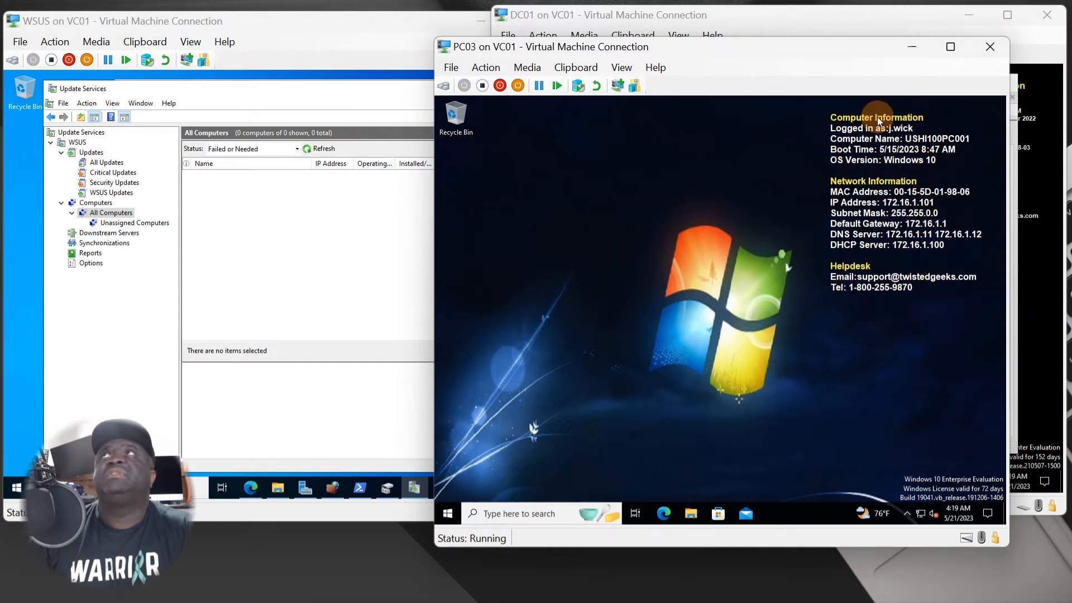
left_click(448, 513)
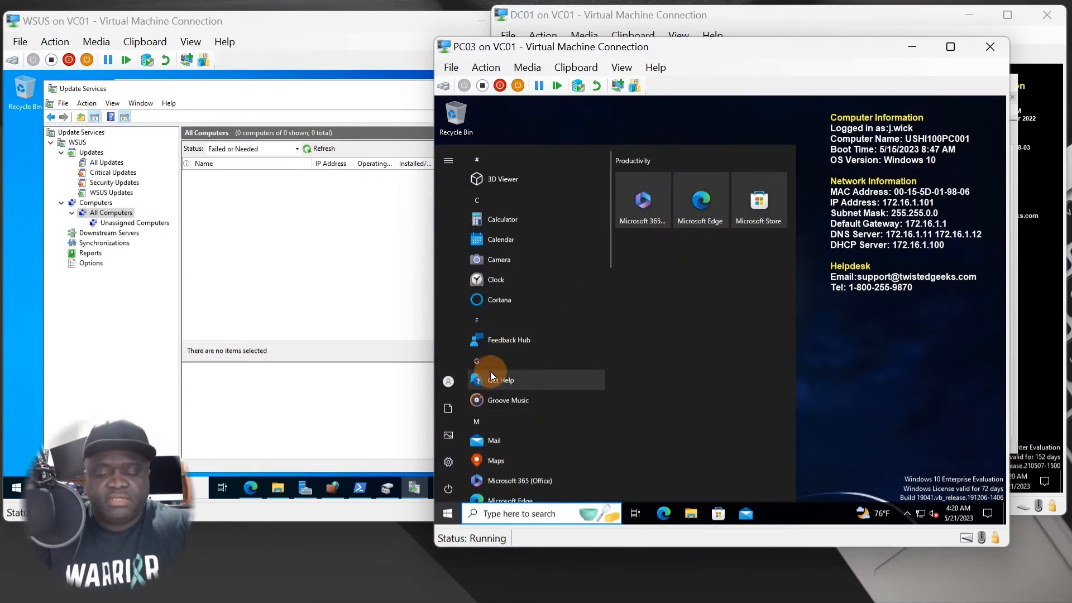
type("powe")
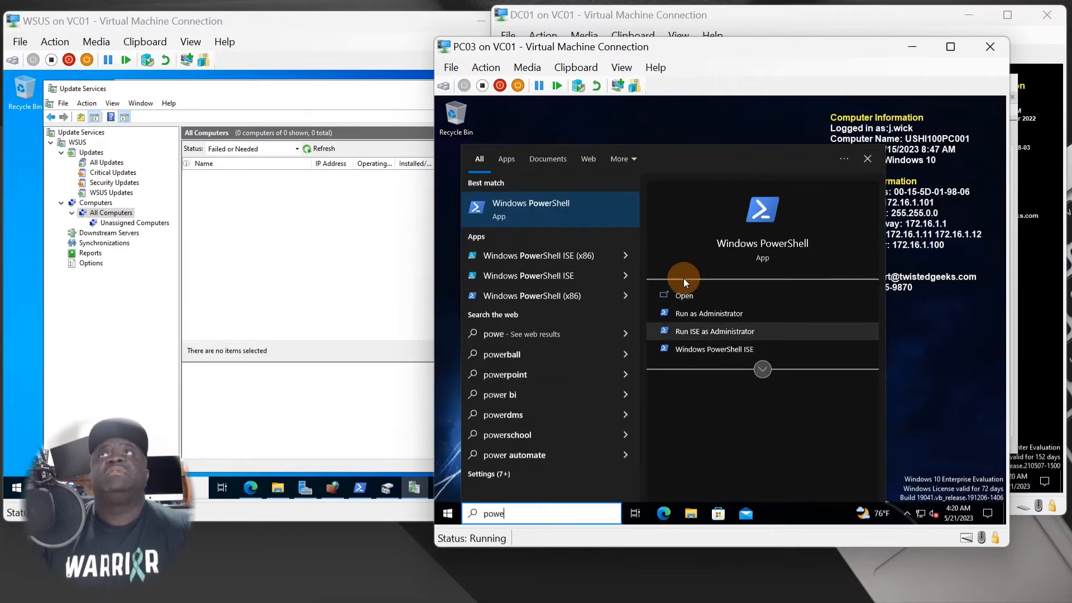
left_click(710, 314)
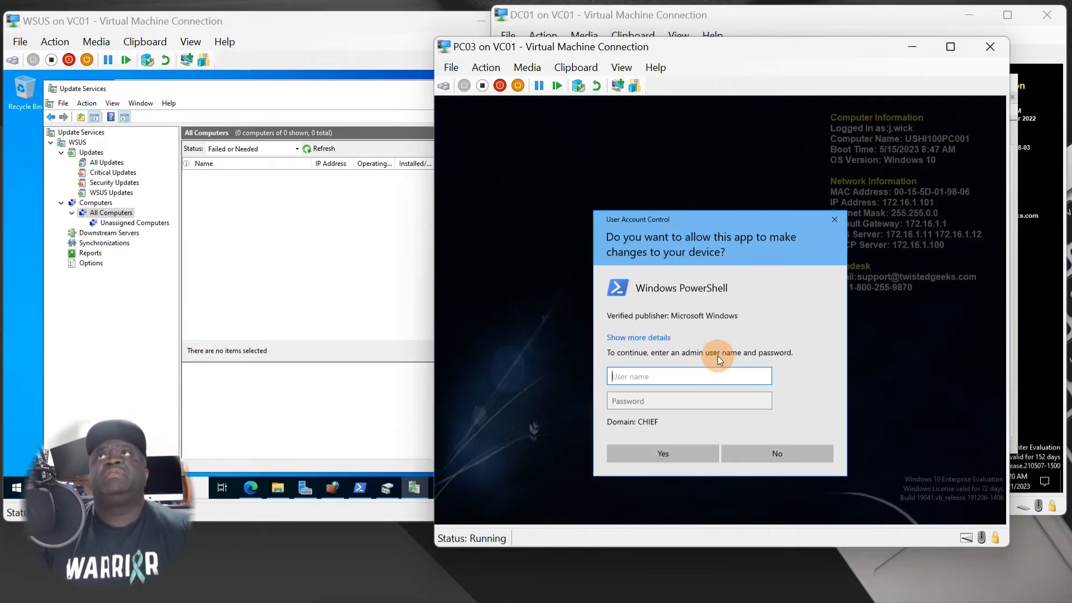
left_click(836, 220)
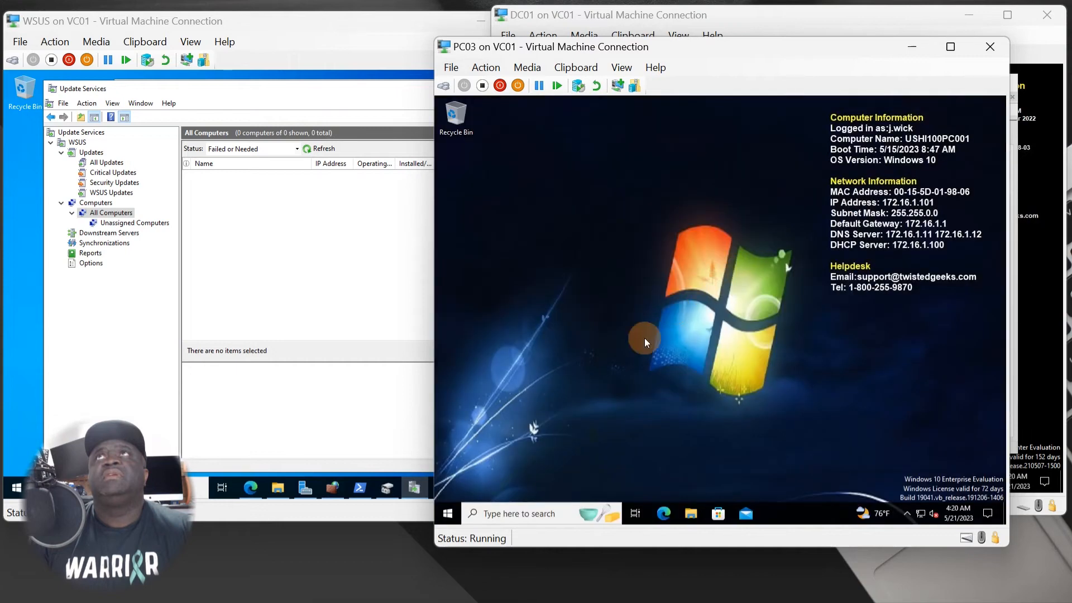
Open Windows PowerShell on PC03 without administrator rights and move its window lower on the desktop.
left_click(448, 514)
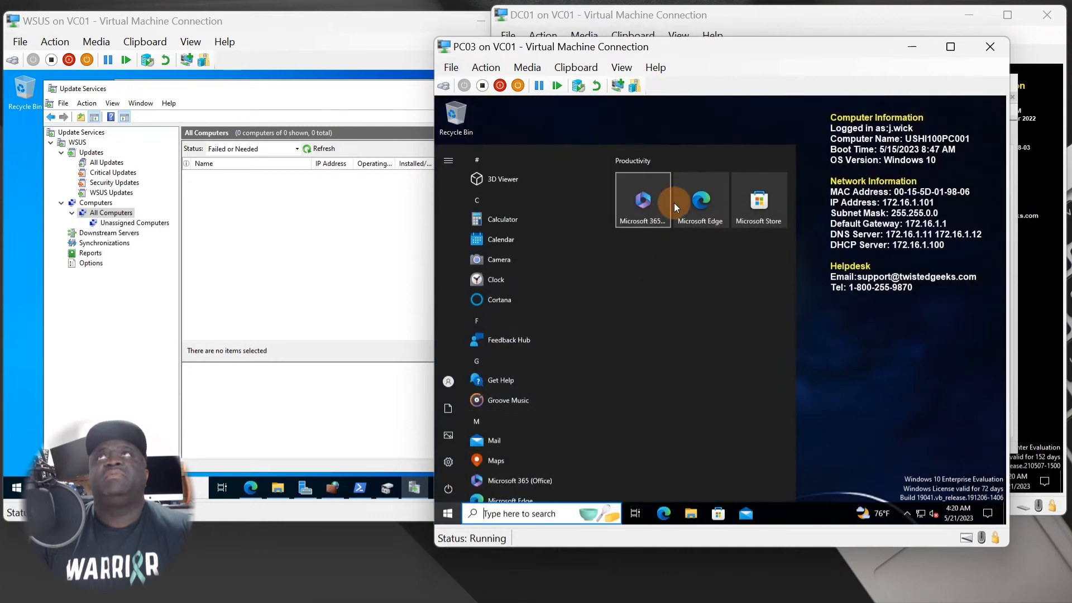
type("po")
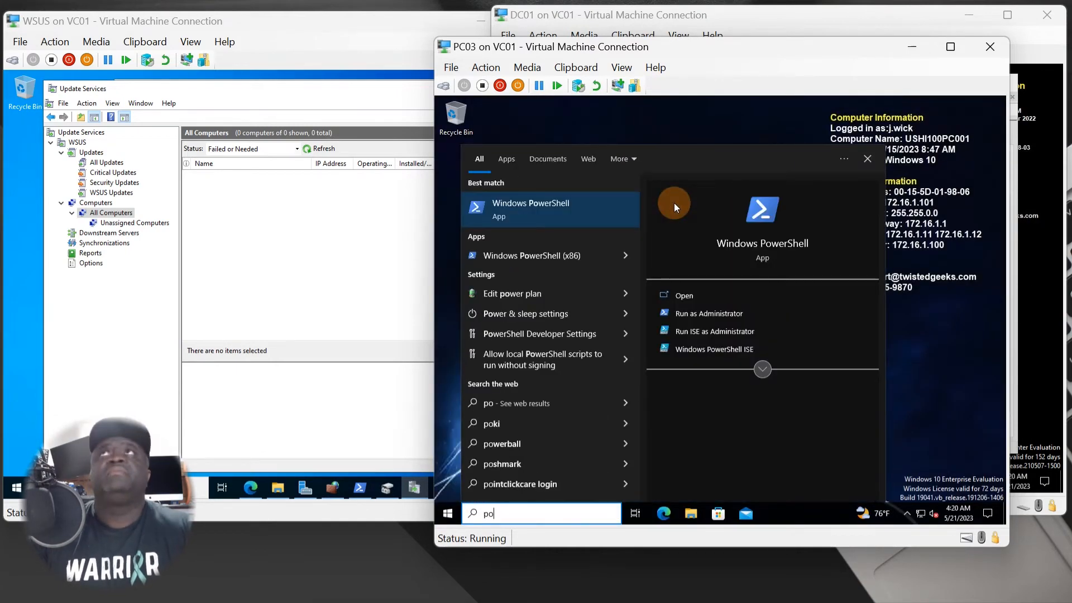
left_click(502, 202)
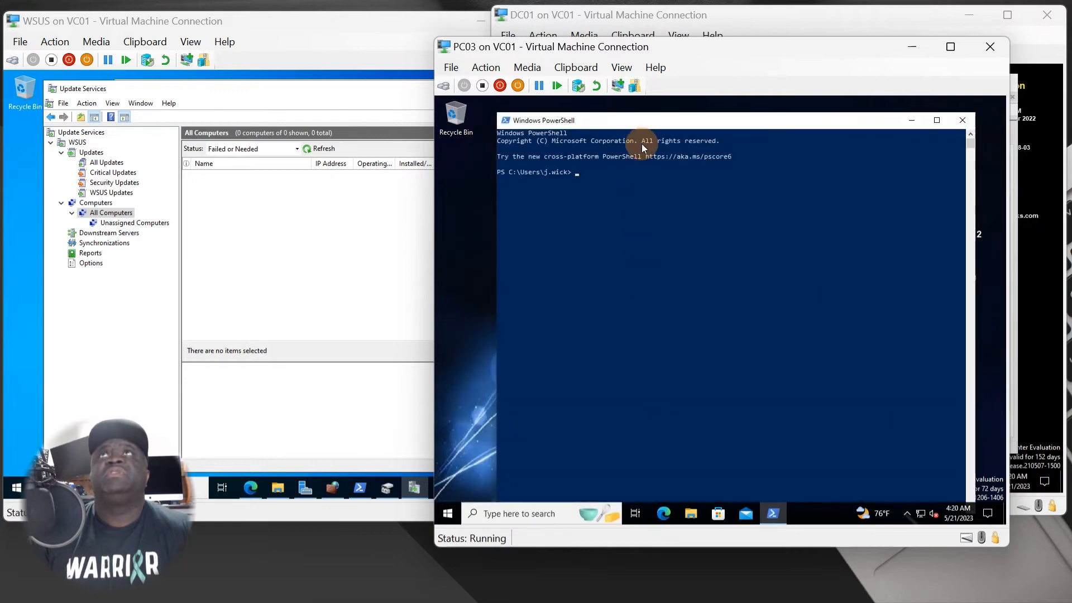
left_click_drag(626, 115, 595, 167)
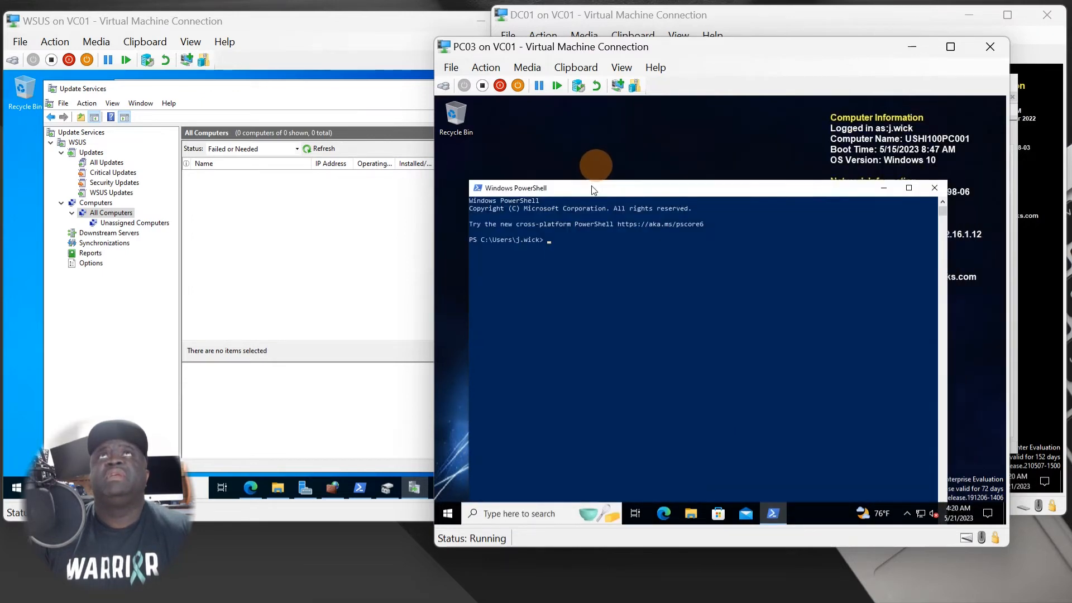
Run wuauclt /detectnow in PC03's PowerShell console to start update detection.
left_click(567, 240)
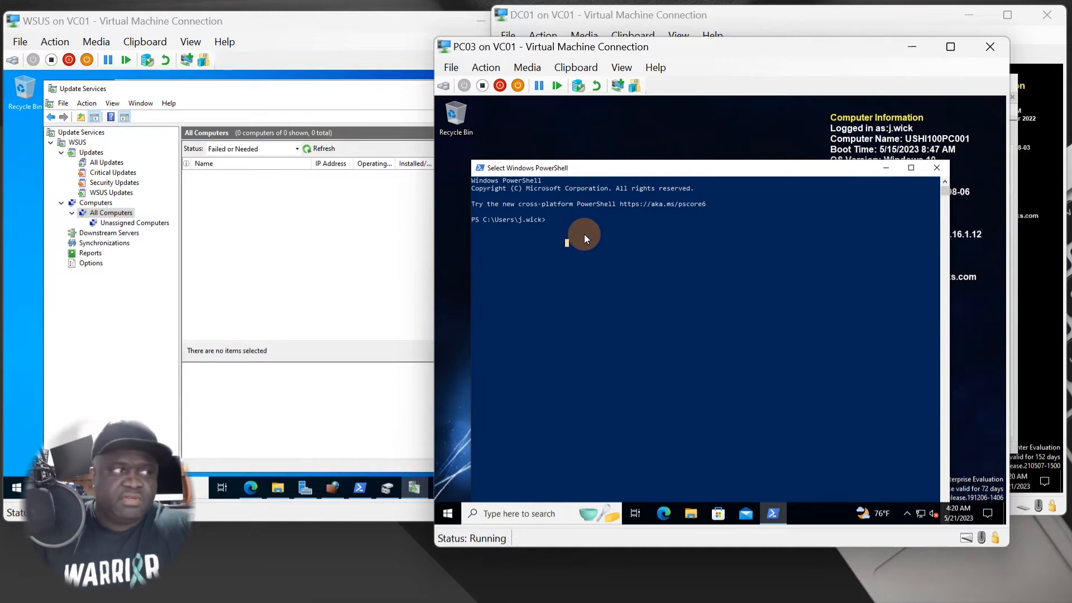
type("wuau")
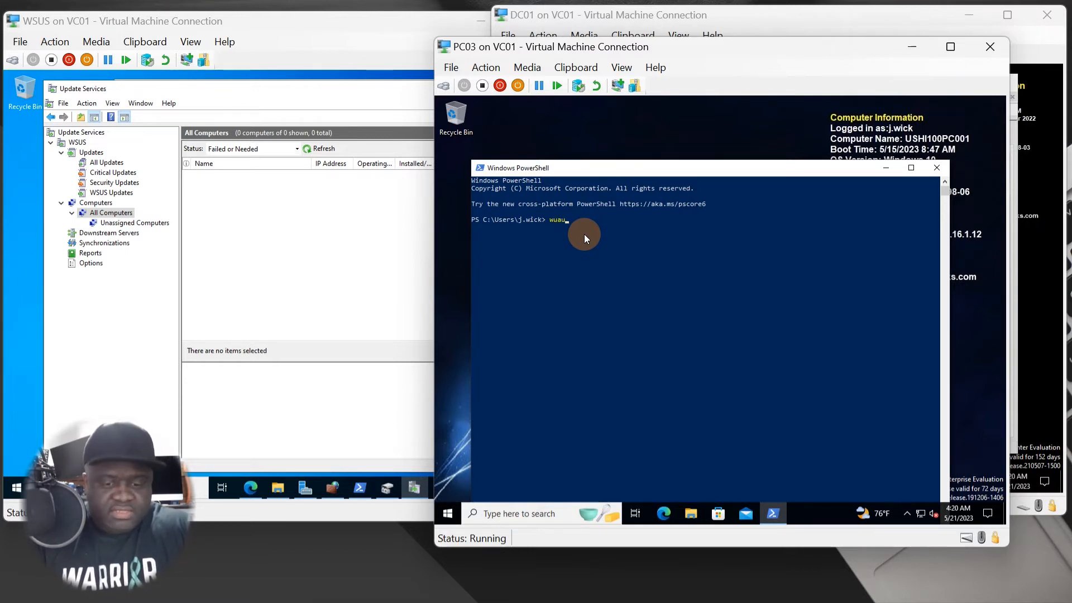
type("clt /detectnow")
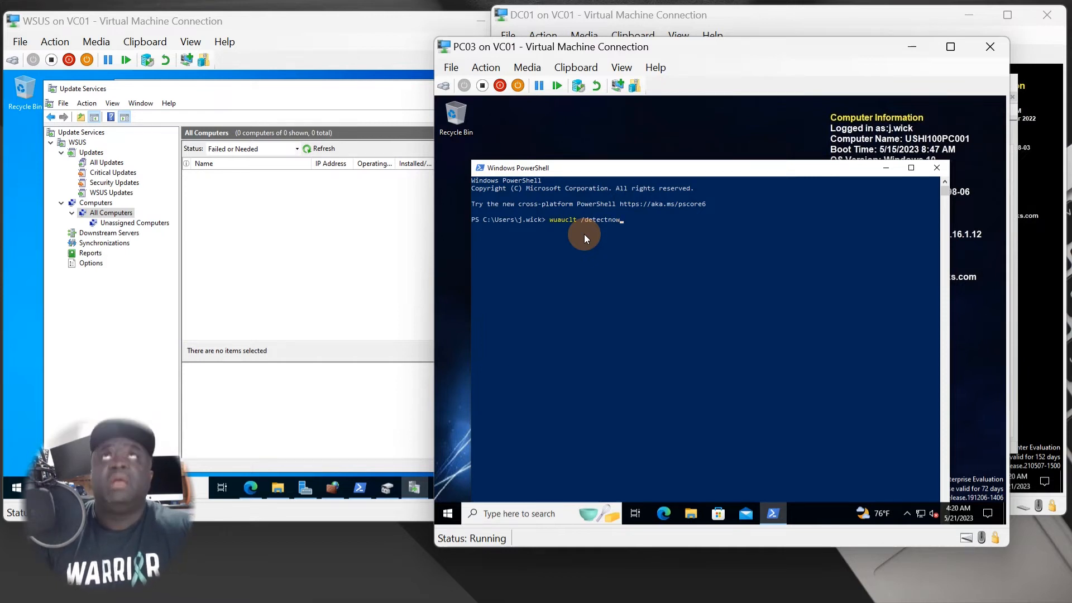
key("Return")
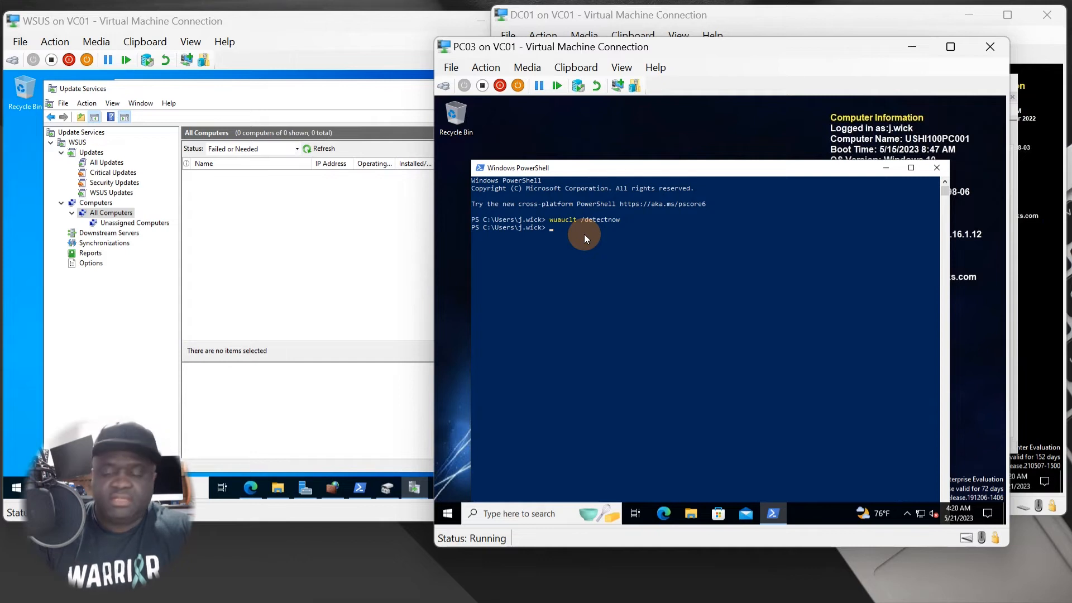
Recall the previous wuauclt command and run it as wuauclt /reportnow.
key("Up")
key("BackSpace")
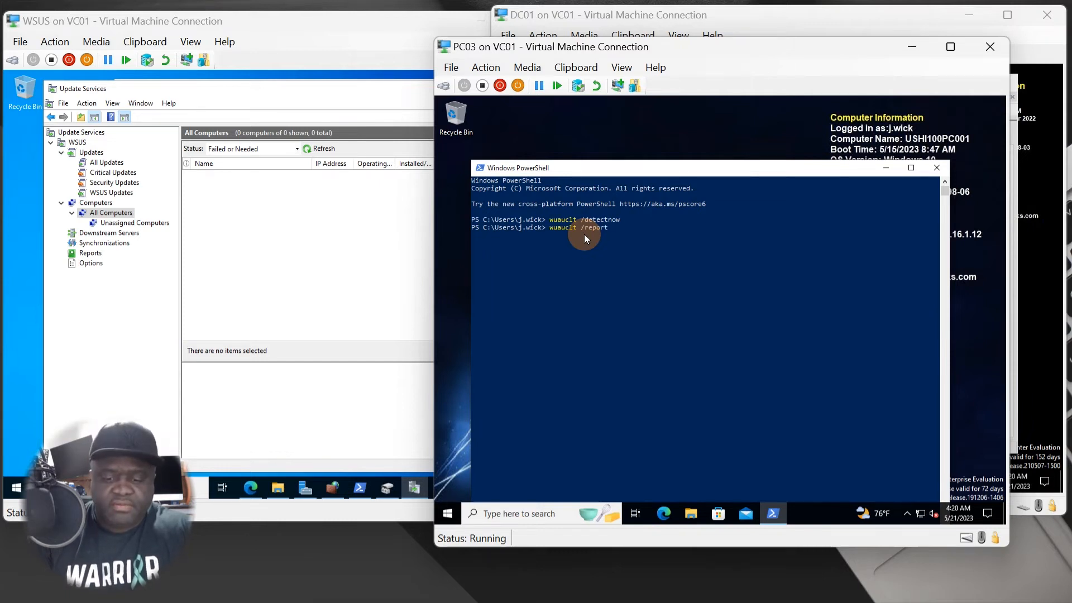
type("reportno")
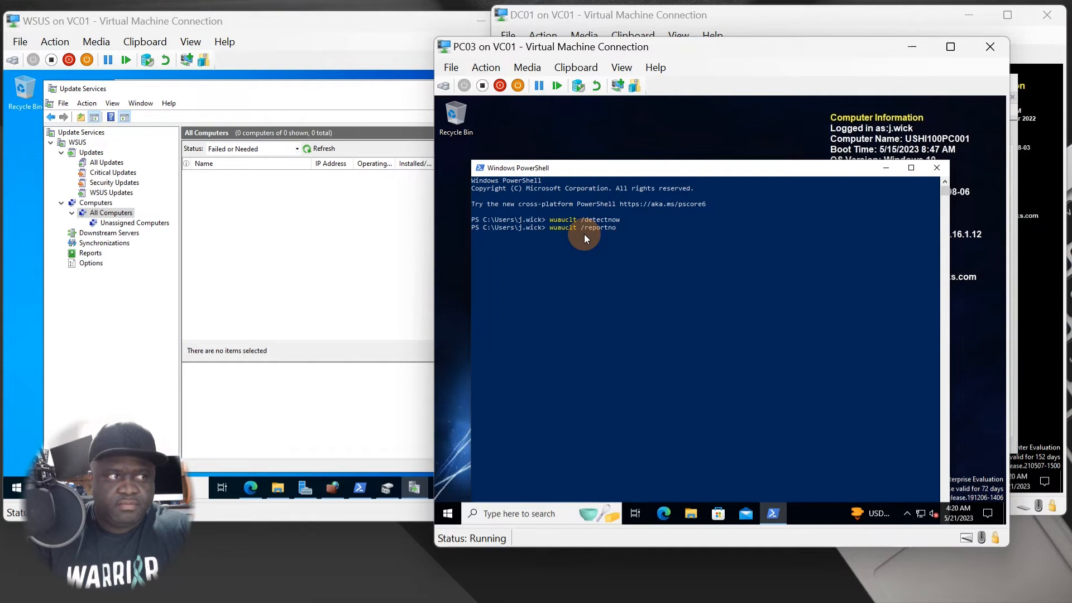
type("w")
key("Return")
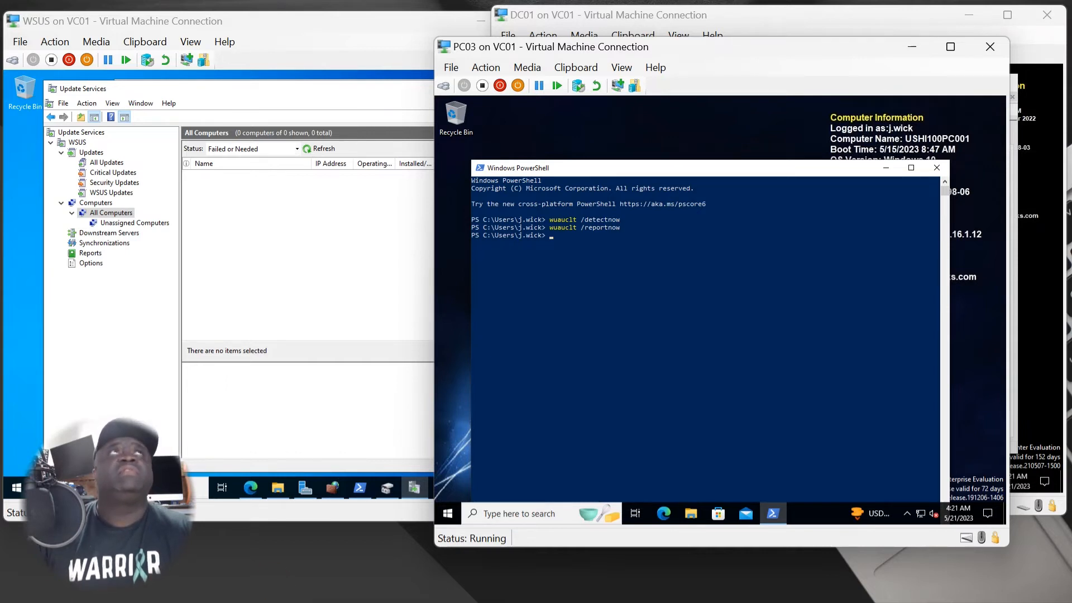
Clear the text selection in the console and force a group policy update on PC03 with gpupdate /force.
left_click_drag(620, 341, 621, 339)
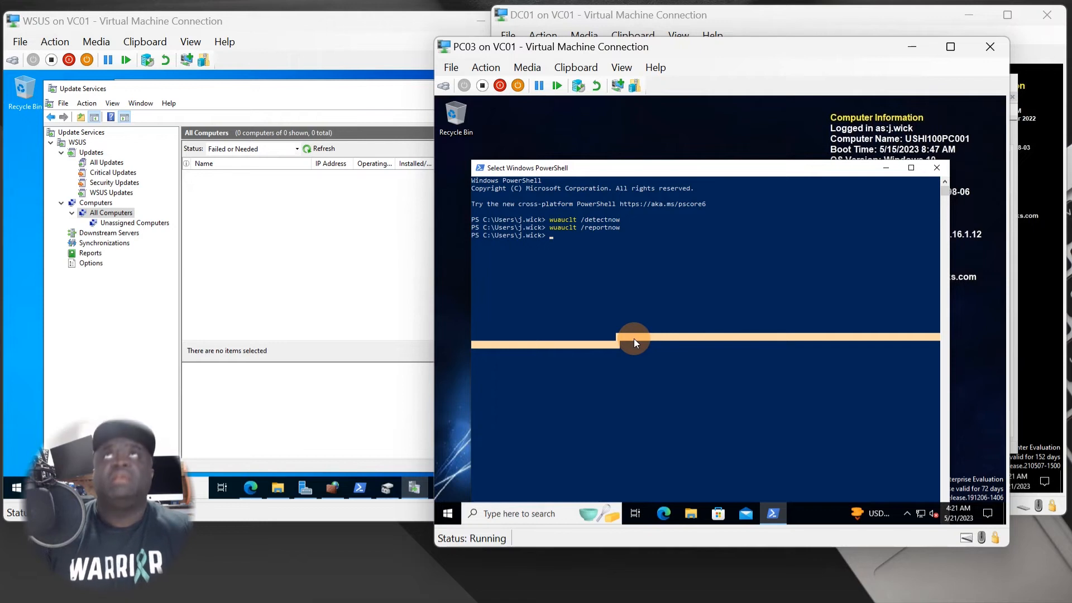
left_click(541, 313)
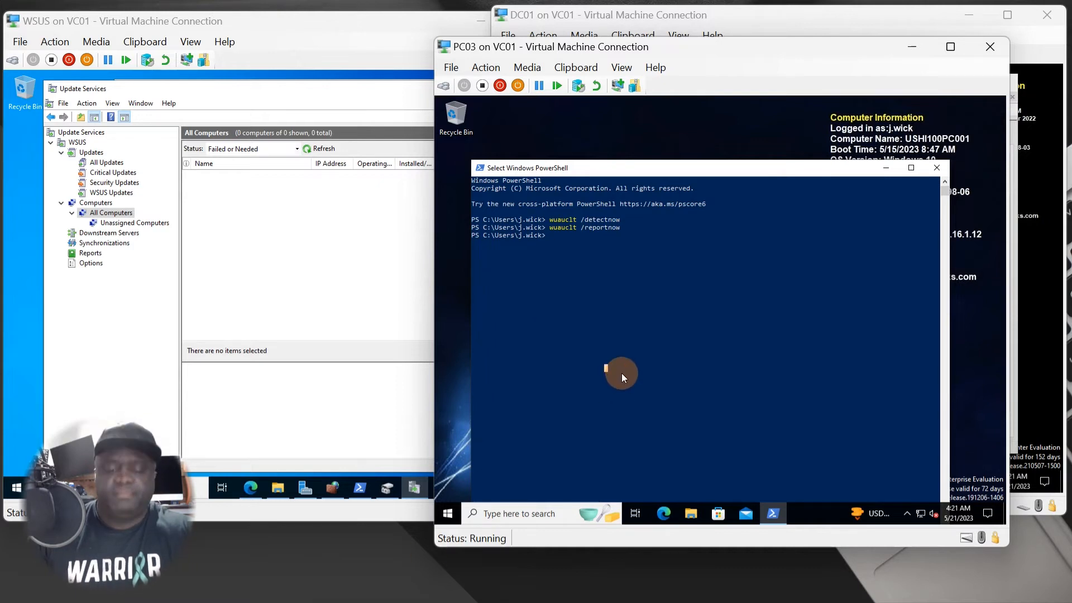
type("gpupdate ")
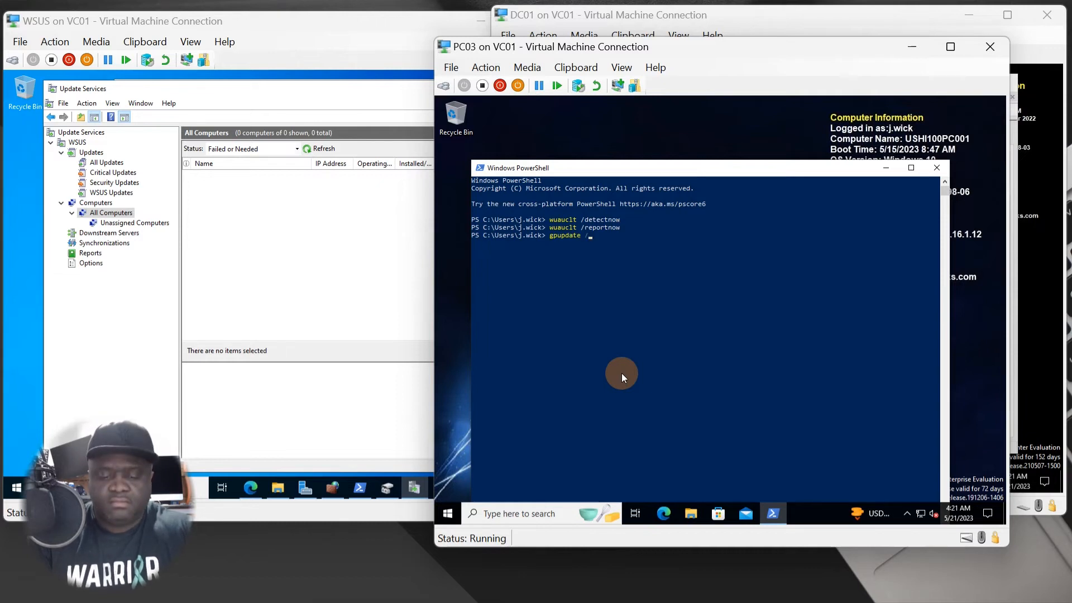
type("/force")
key("Return")
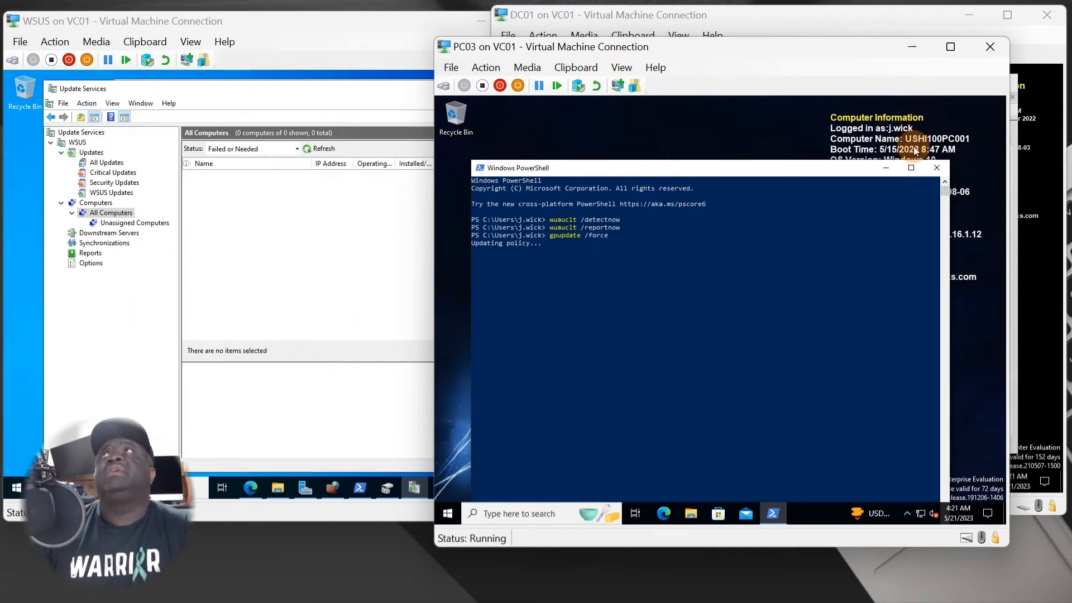
Switch to the WSUS console and refresh the All Computers group to check for reporting clients.
left_click(99, 269)
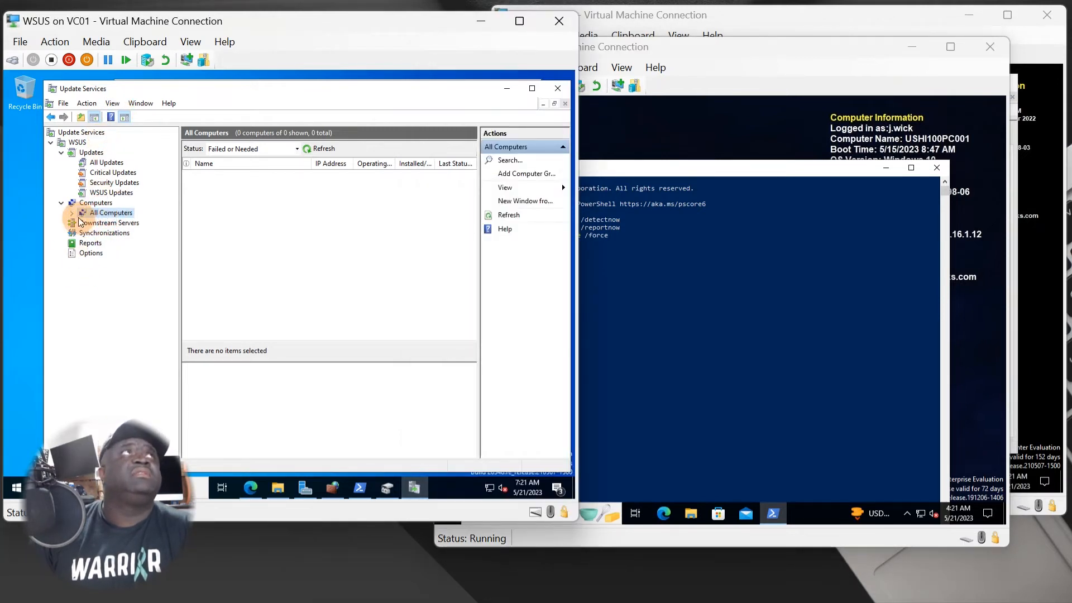
left_click(109, 223)
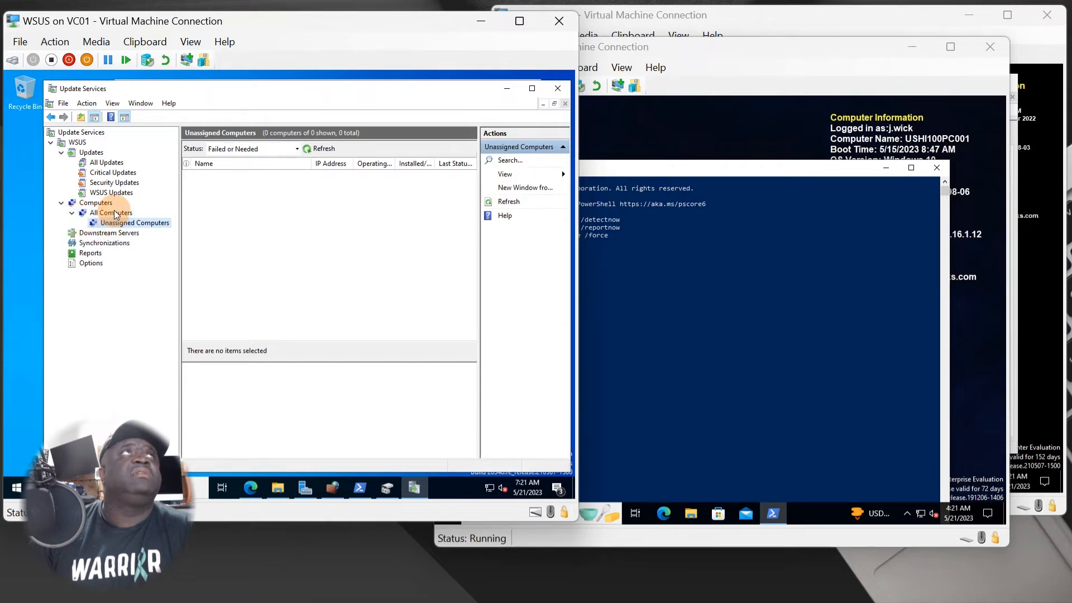
left_click(116, 215)
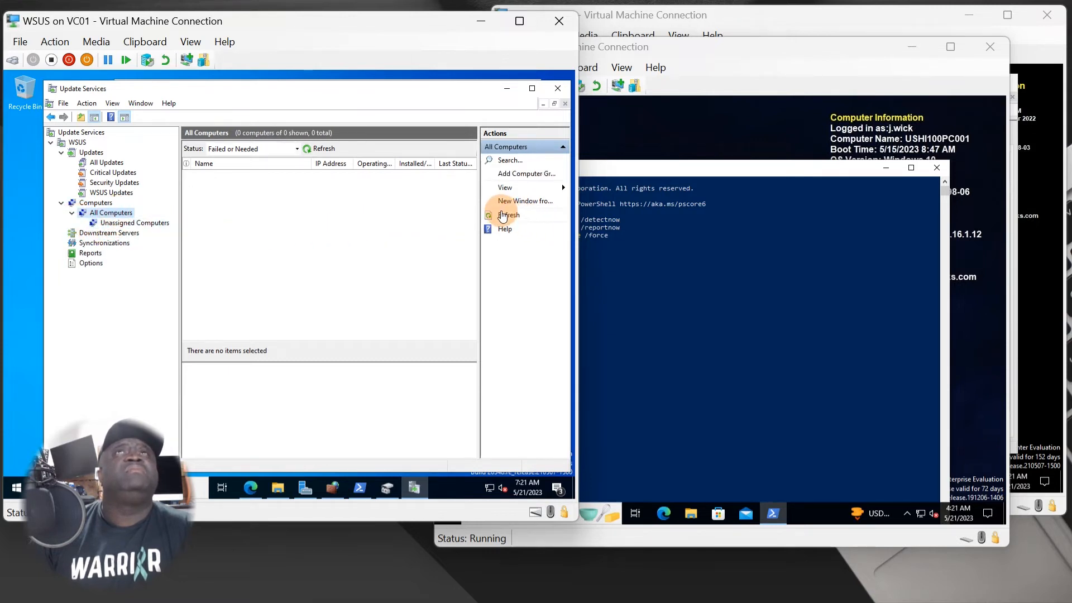
left_click(503, 216)
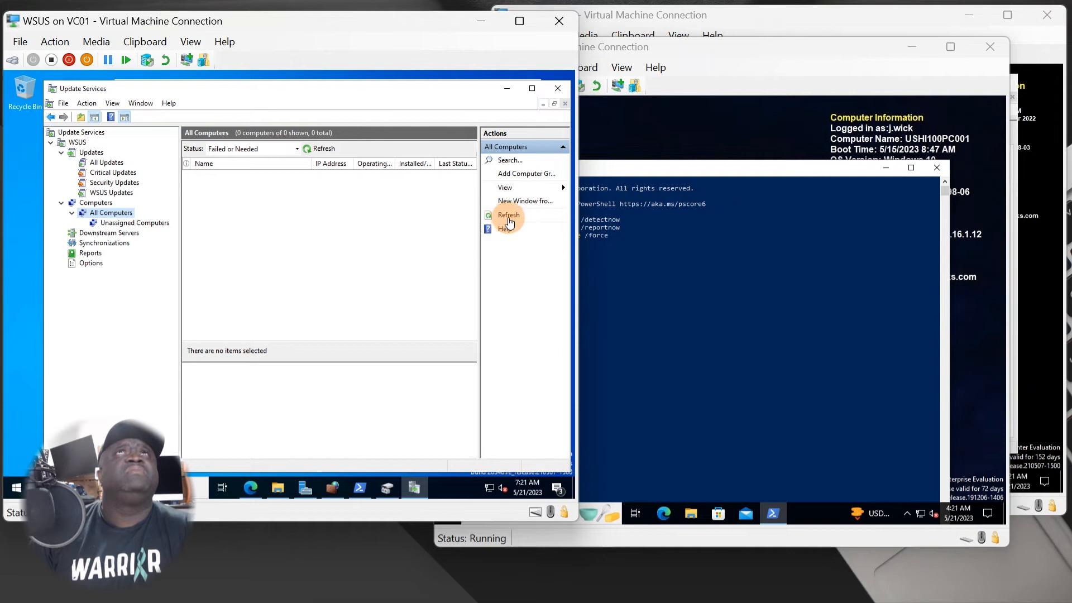
left_click(509, 217)
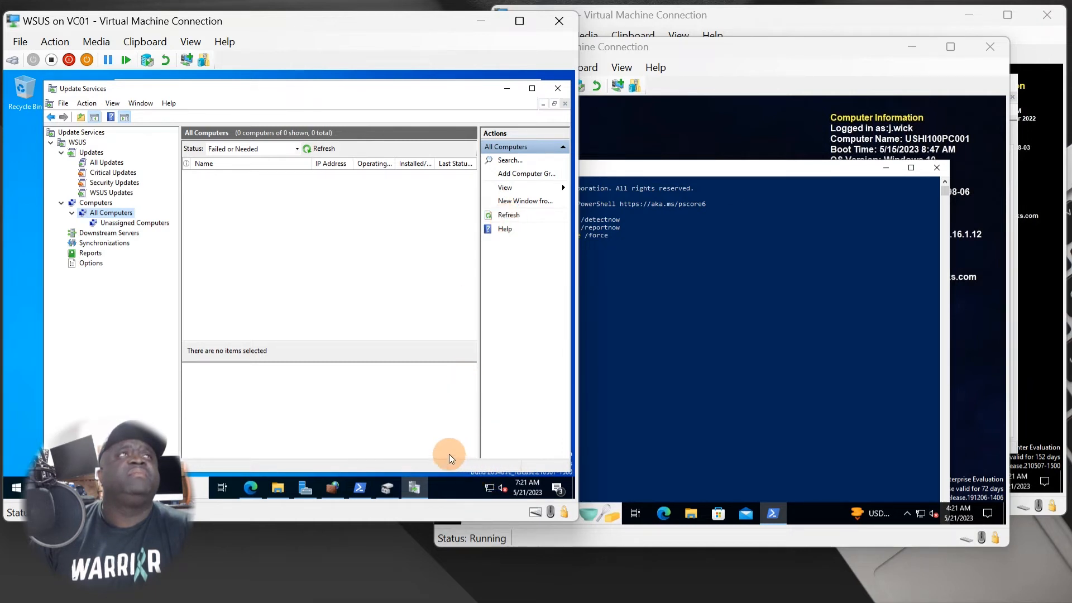
Review the Updates and Computers summaries and the All Computers and Unassigned Computers groups in WSUS.
left_click(159, 223)
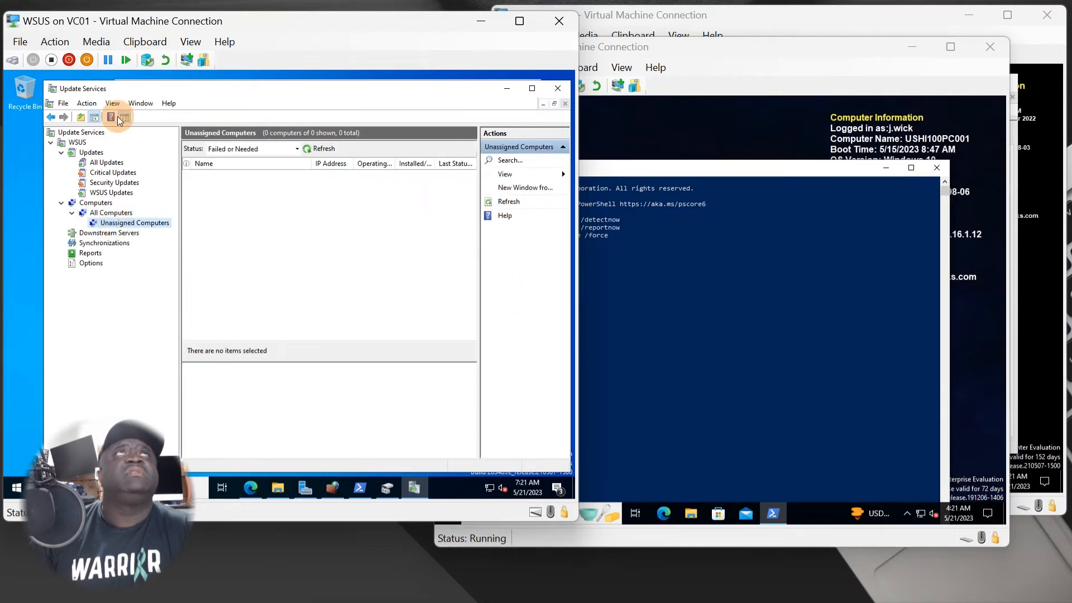
left_click(94, 152)
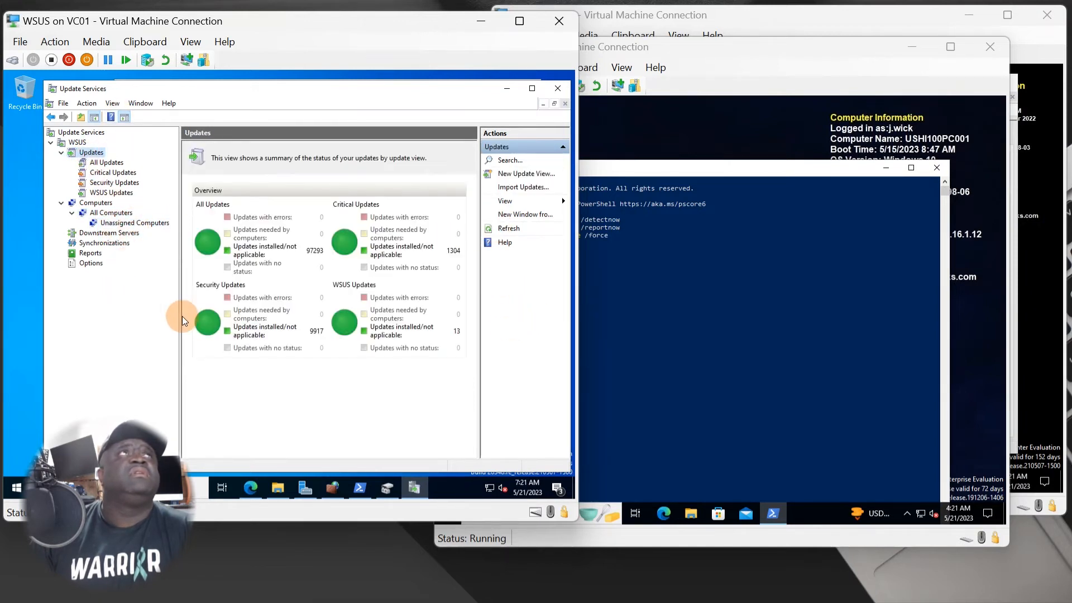
left_click(103, 213)
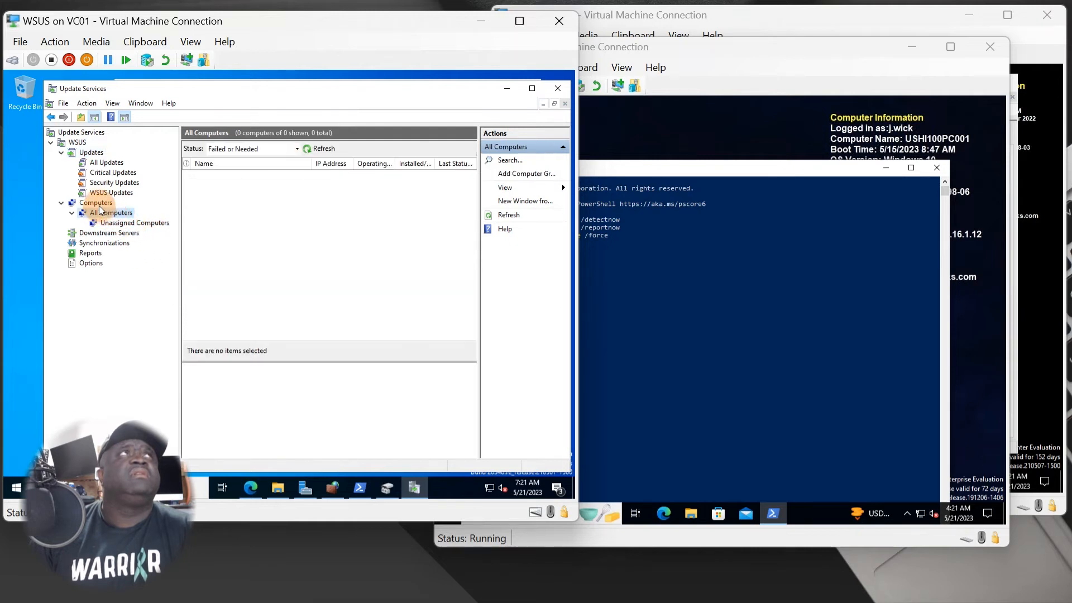
left_click(102, 204)
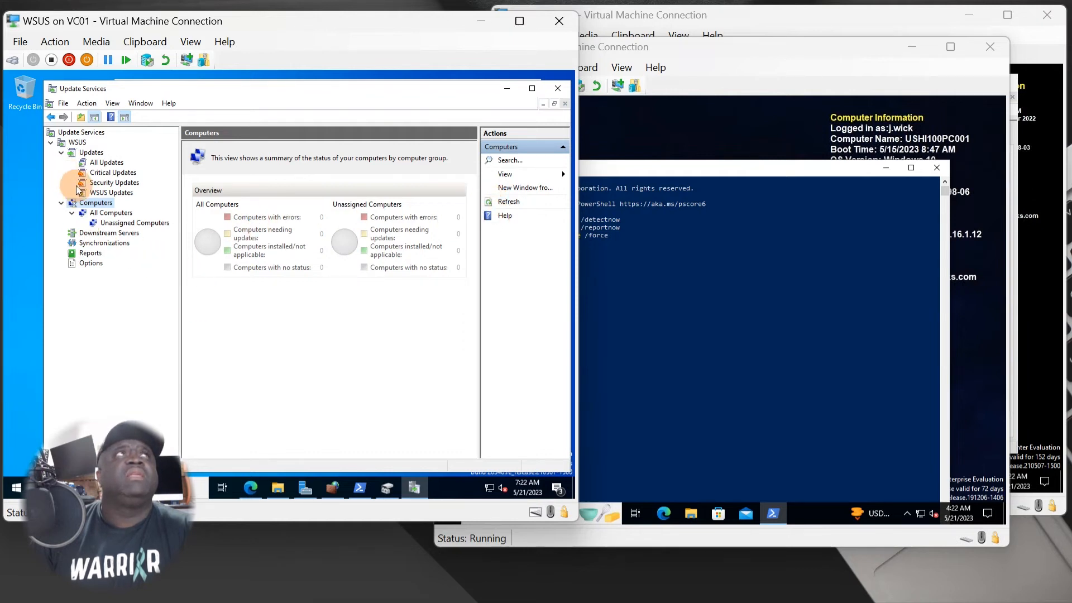
left_click(109, 213)
left_click(103, 224)
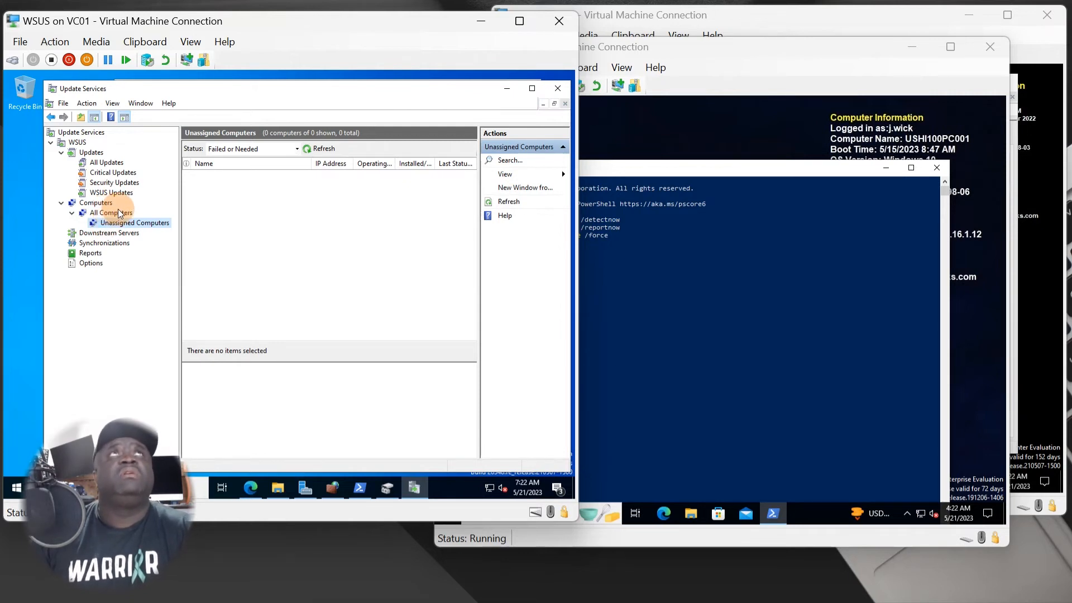
Check the policy update in PC03's console, and recheck All Computers and Unassigned Computers in WSUS.
left_click(596, 286)
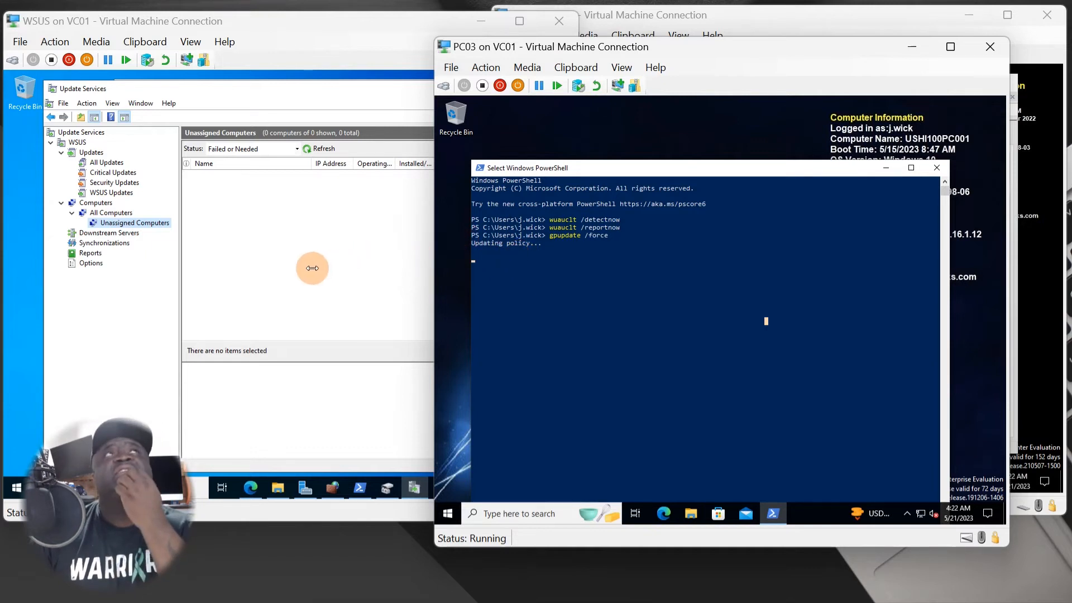
left_click(182, 259)
left_click(113, 213)
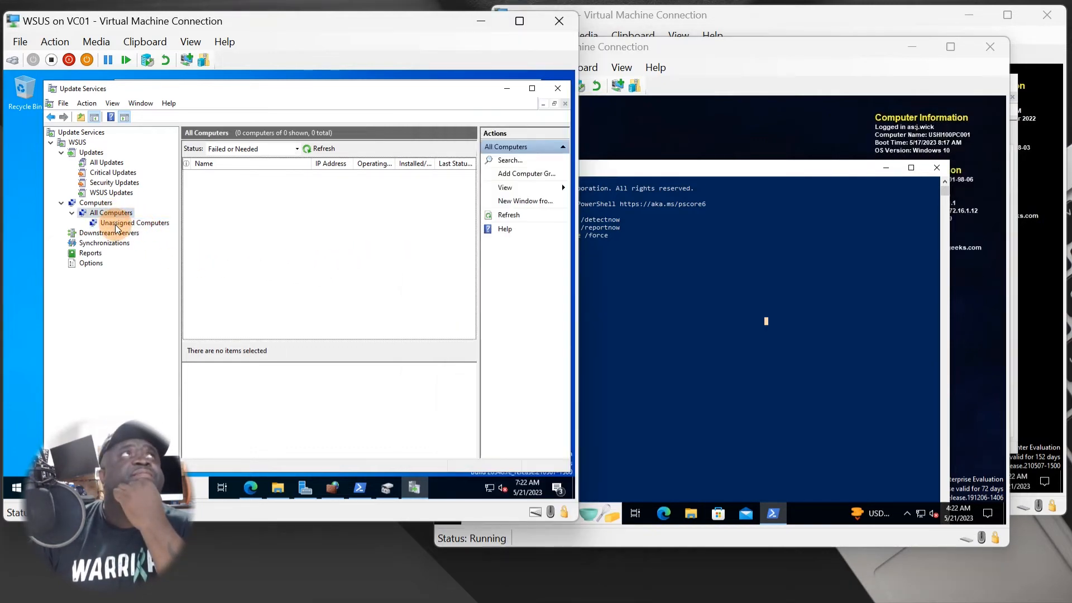
left_click(115, 224)
left_click(112, 214)
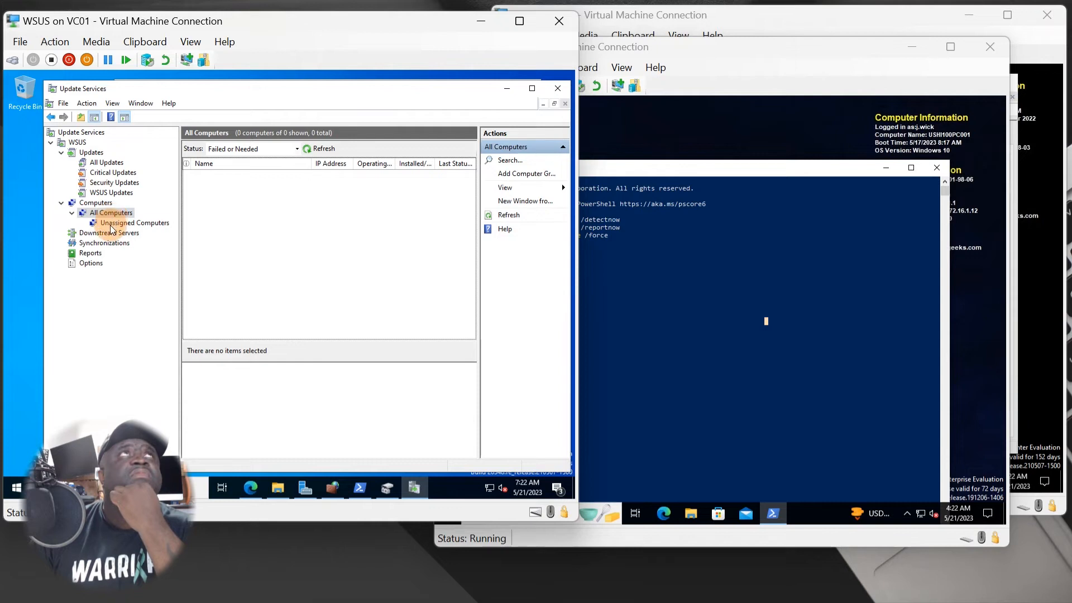
left_click(113, 224)
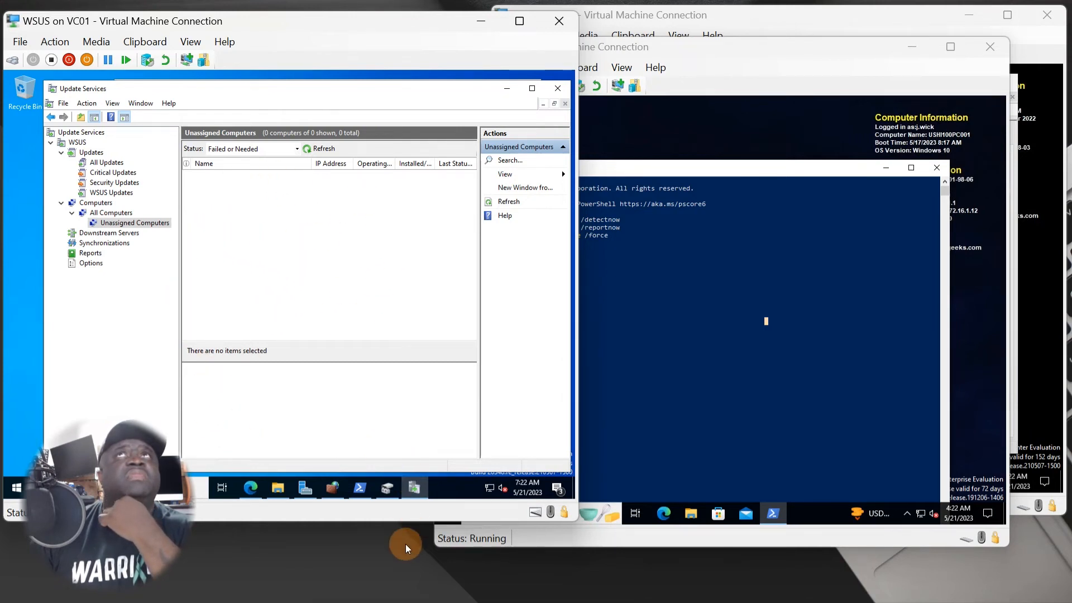
Set the Unassigned Computers status filter to Any, and release the text selection in PC03's PowerShell console.
left_click(347, 289)
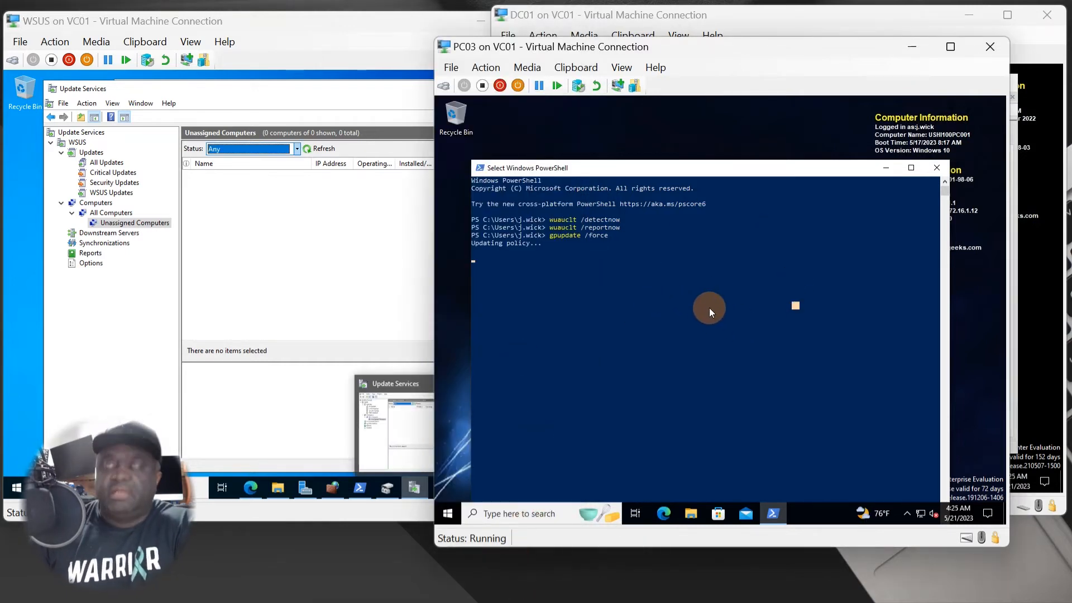
key("Return")
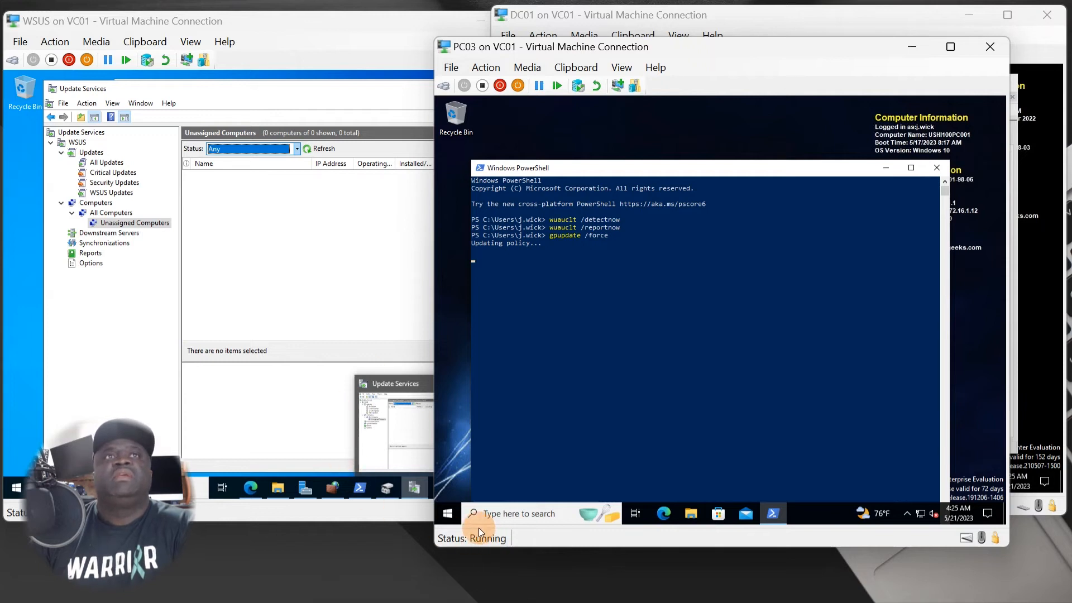
Open Windows Update settings on PC03, examine the configured update policies, and return to the Windows Update page.
left_click(449, 514)
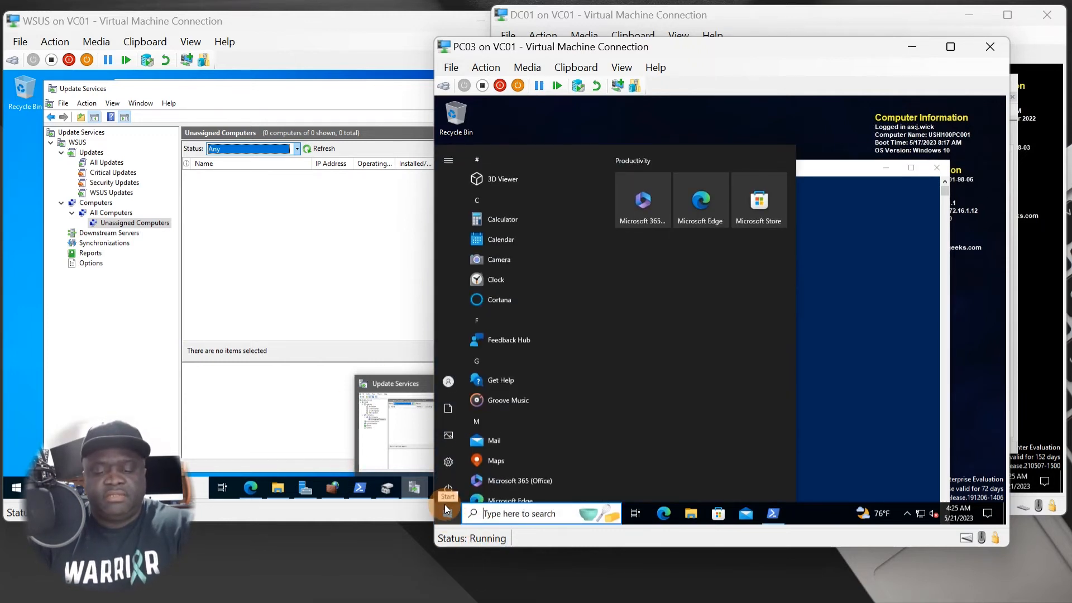
type("upda")
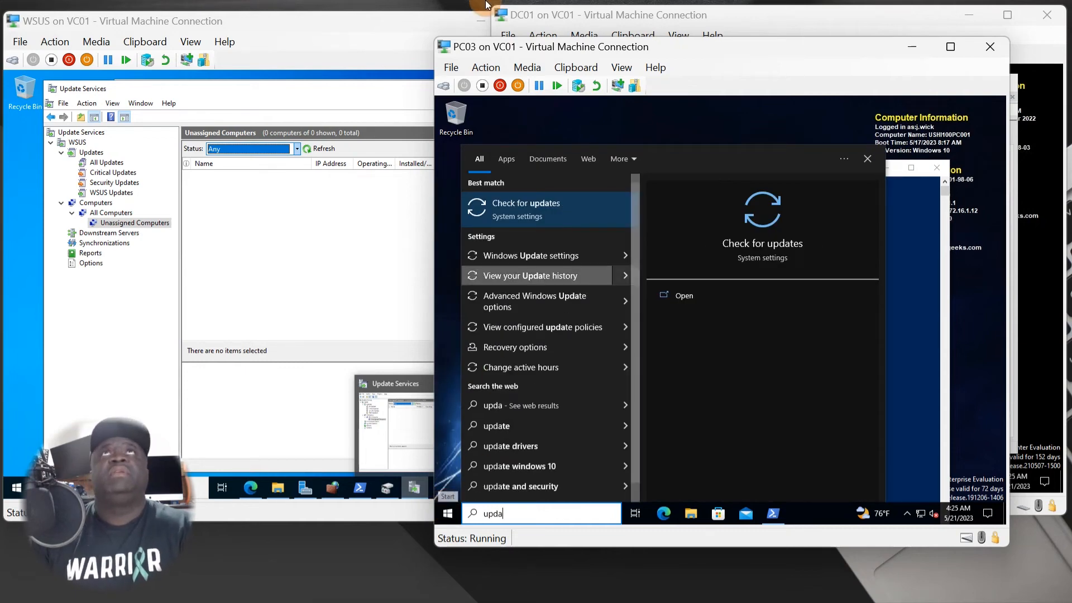
left_click(561, 263)
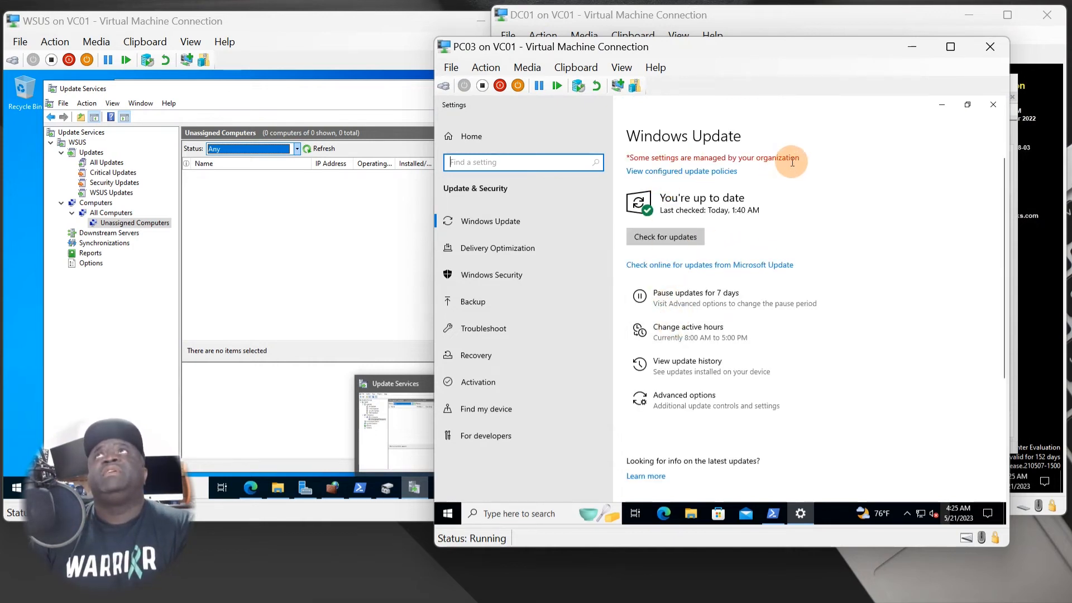
left_click_drag(799, 158, 620, 163)
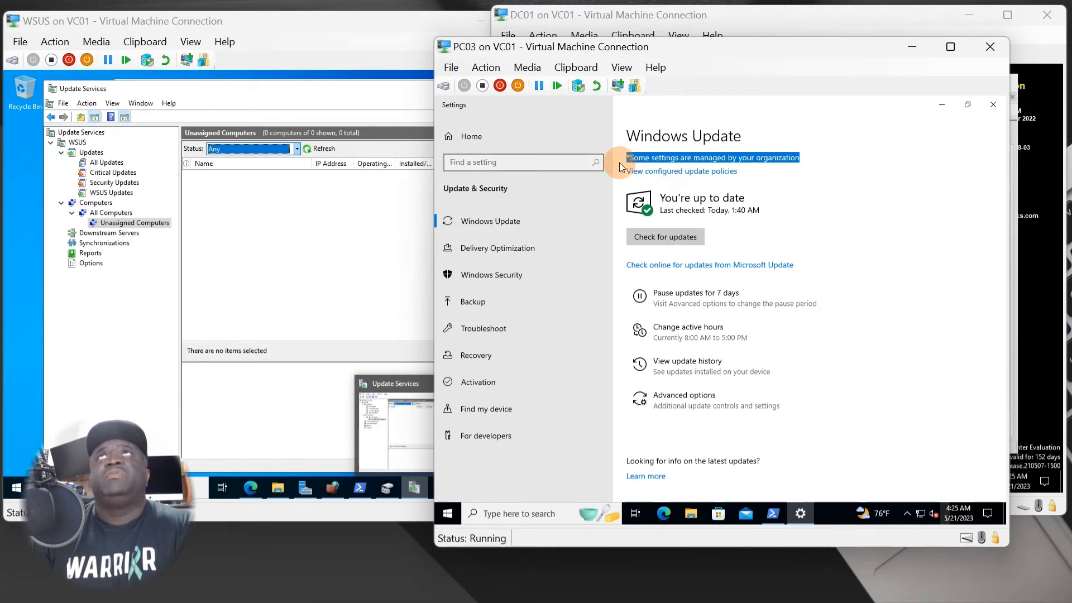
left_click(655, 170)
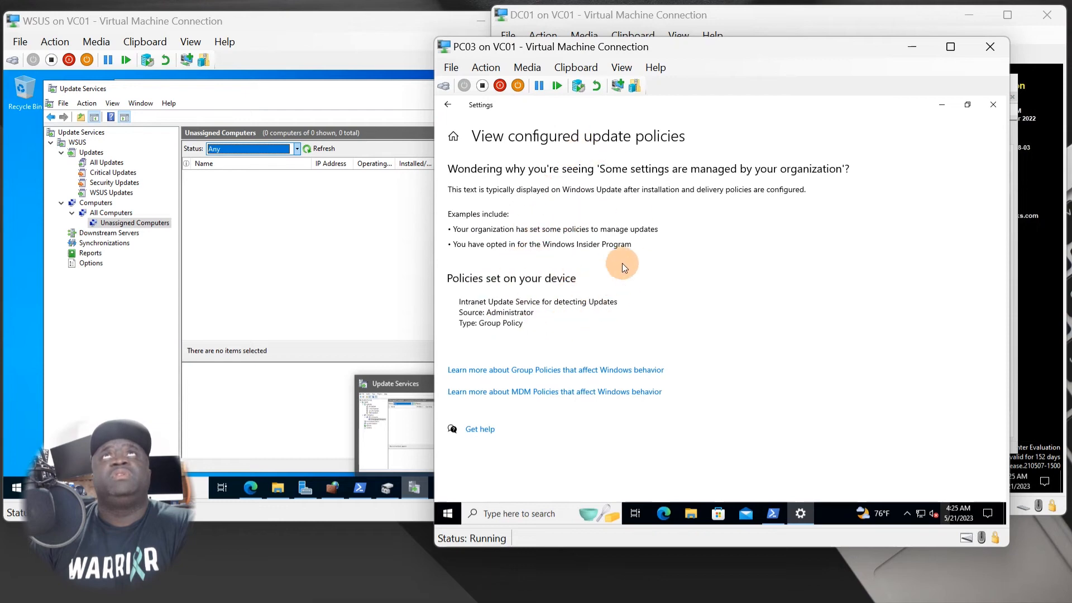
left_click(451, 108)
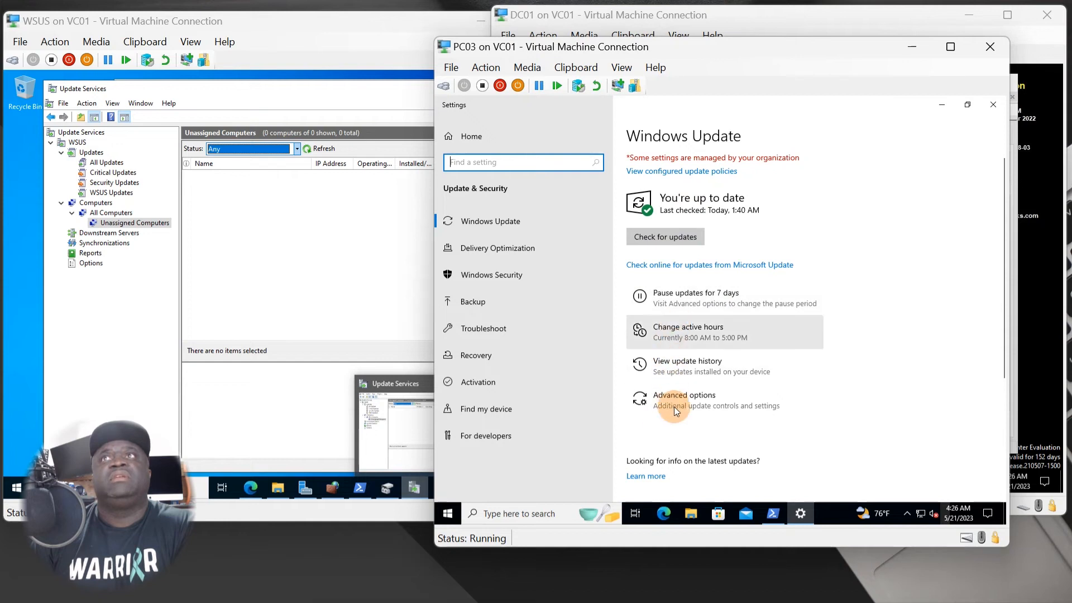
Recheck the Computers summary, All Computers and Unassigned Computers on the WSUS server for reporting clients.
left_click(295, 258)
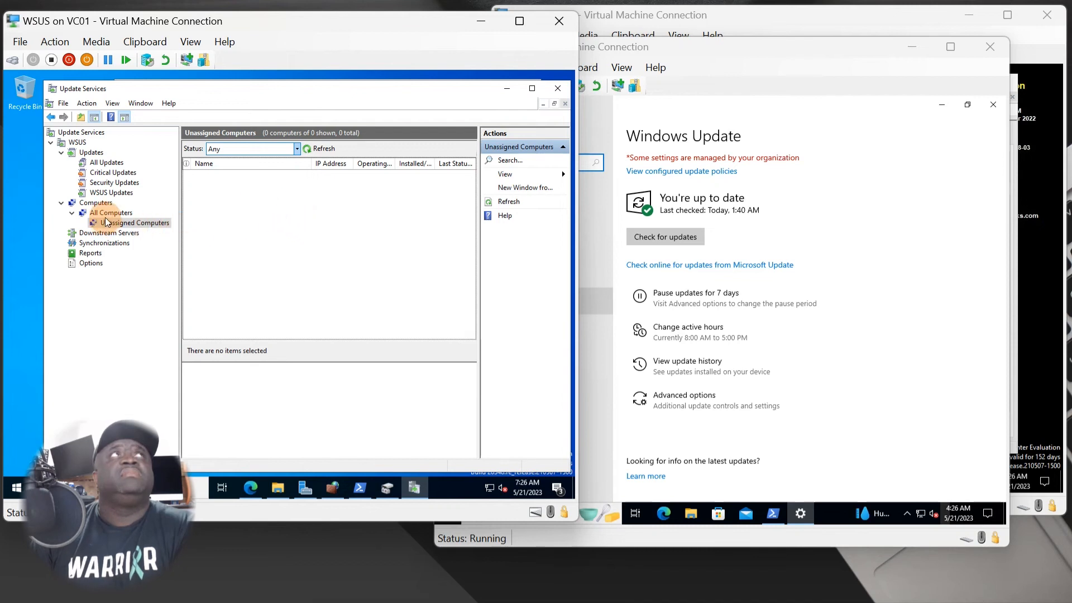
key("Up")
key("Up")
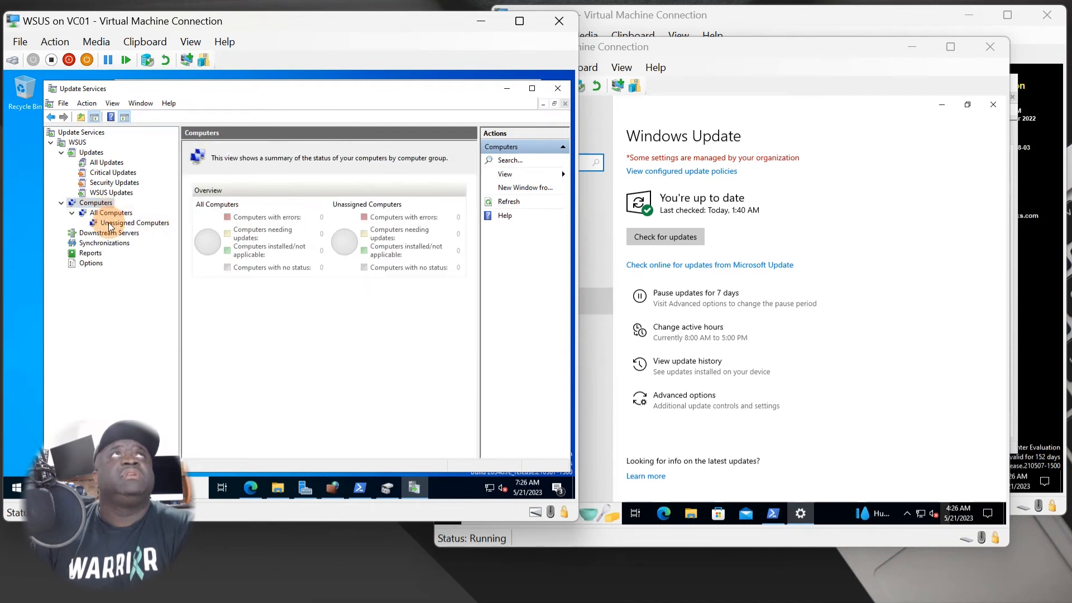
key("Down")
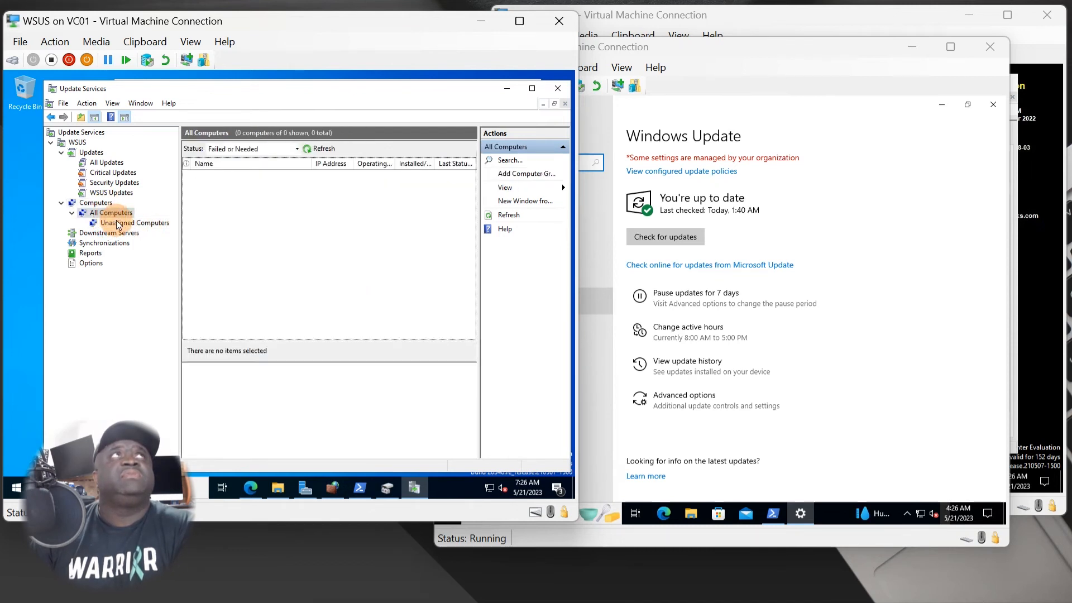
left_click(118, 223)
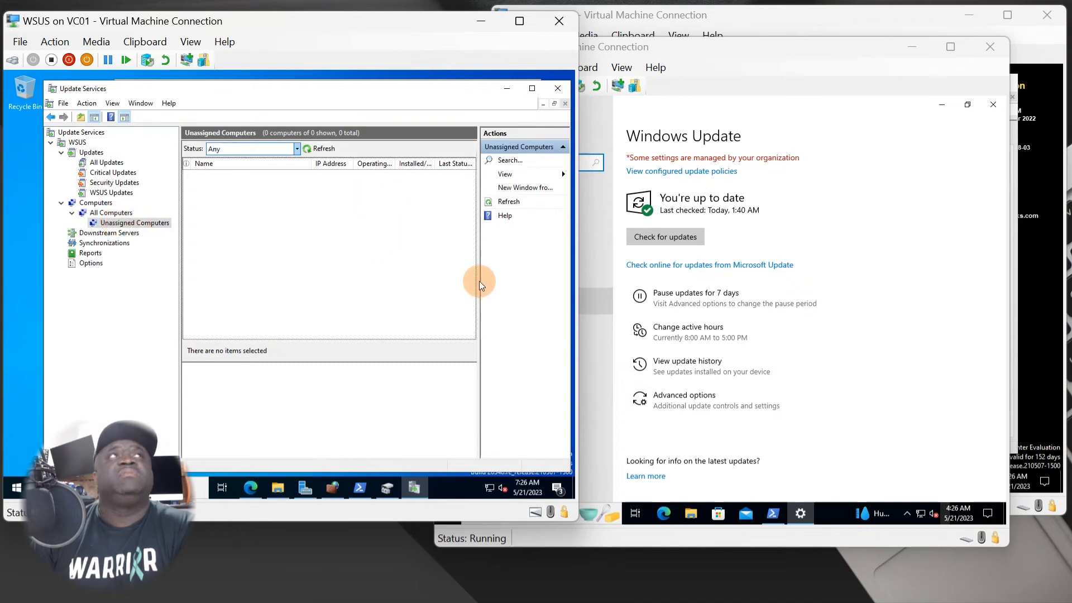
Start a check for updates on PC03, and minimize Settings to return to its PowerShell console.
left_click(916, 323)
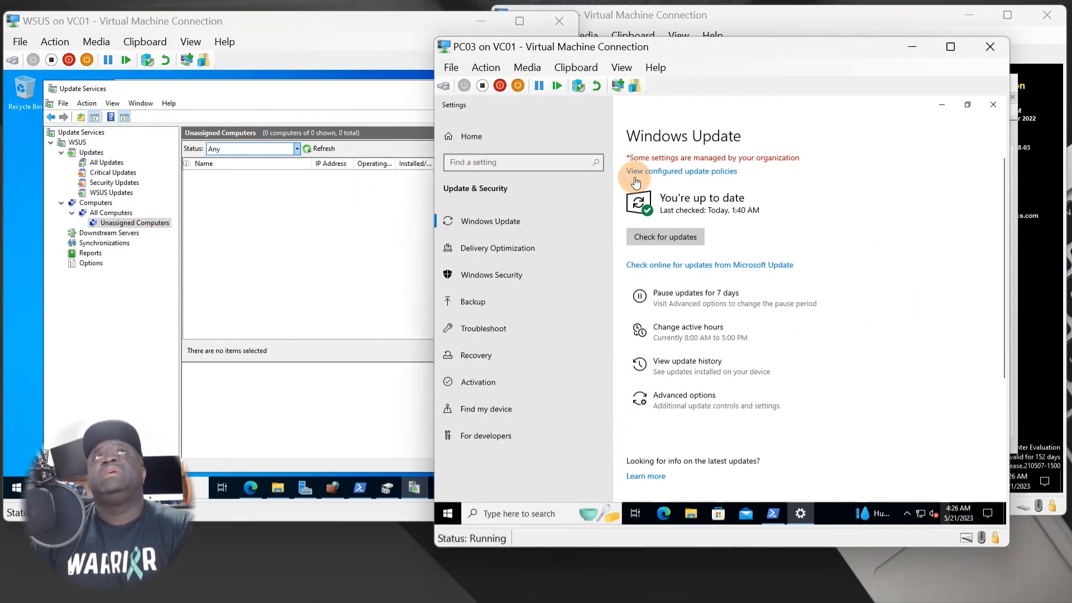
left_click(665, 237)
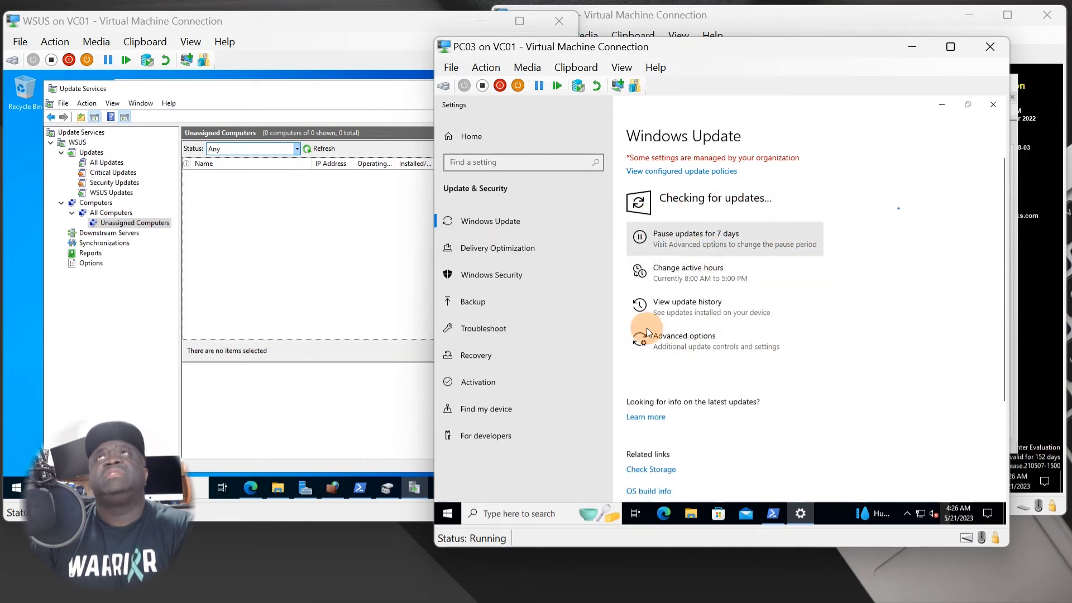
left_click(944, 112)
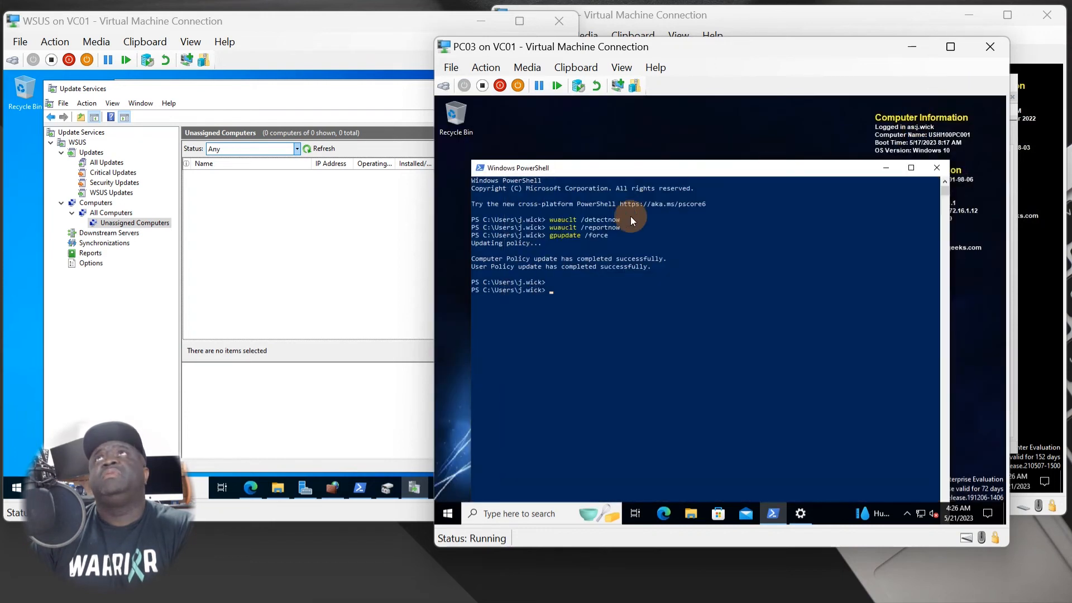
left_click(605, 296)
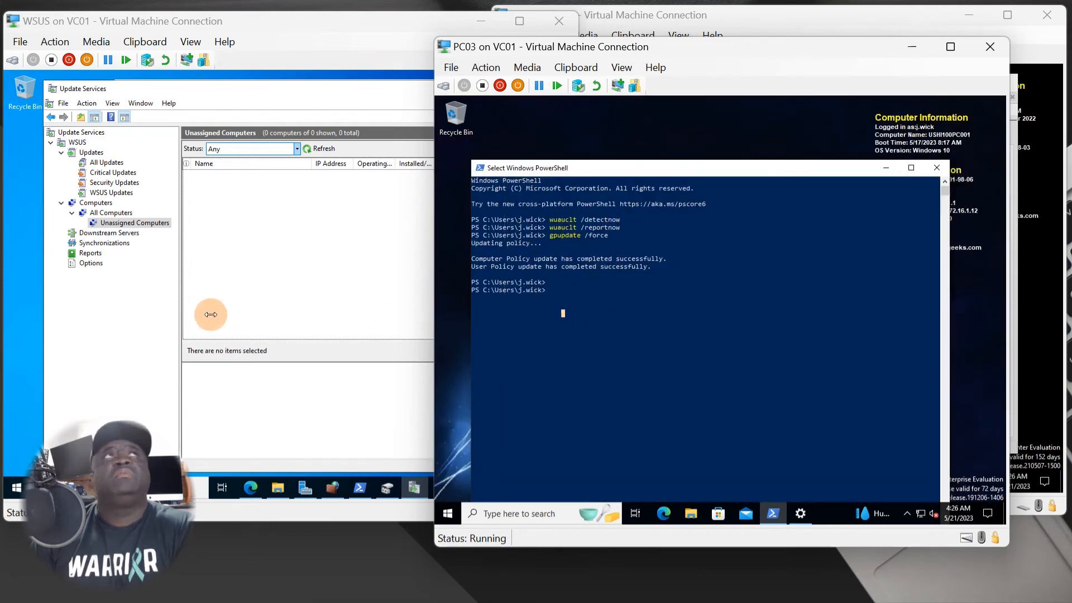
left_click(312, 273)
left_click(726, 313)
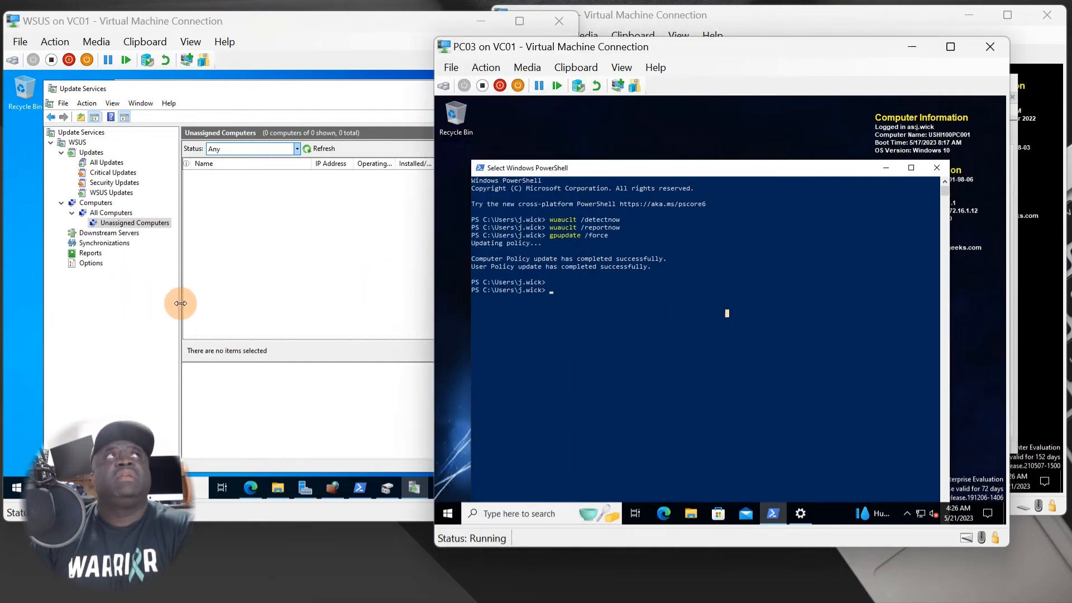
Look at the WSUS server's PowerShell and Disk Management windows, and minimize both to return to Update Services.
left_click(358, 487)
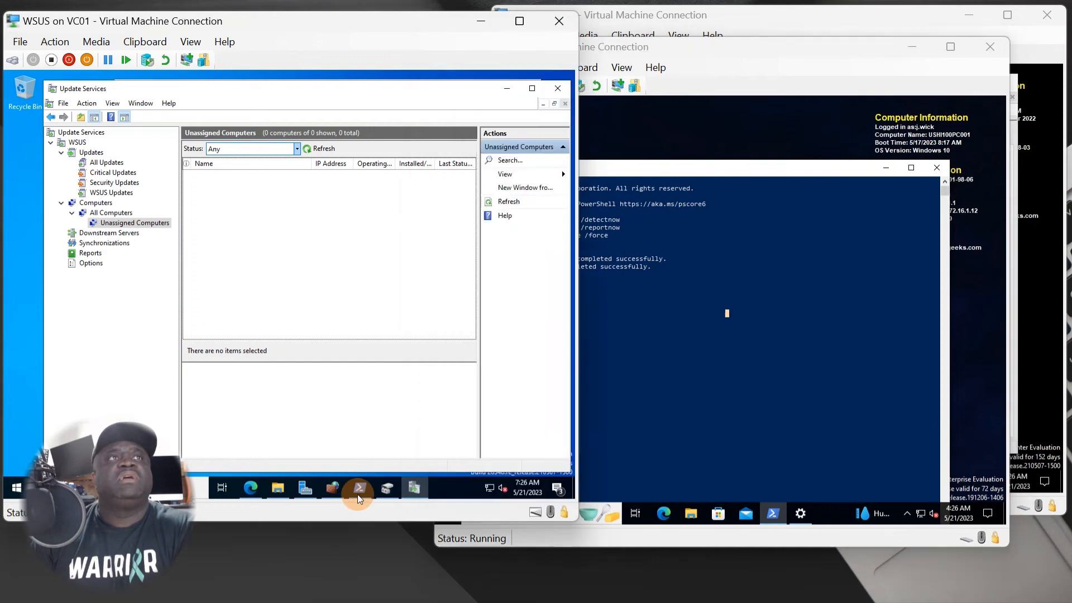
left_click(357, 489)
left_click(357, 489)
left_click(357, 489)
left_click(293, 381)
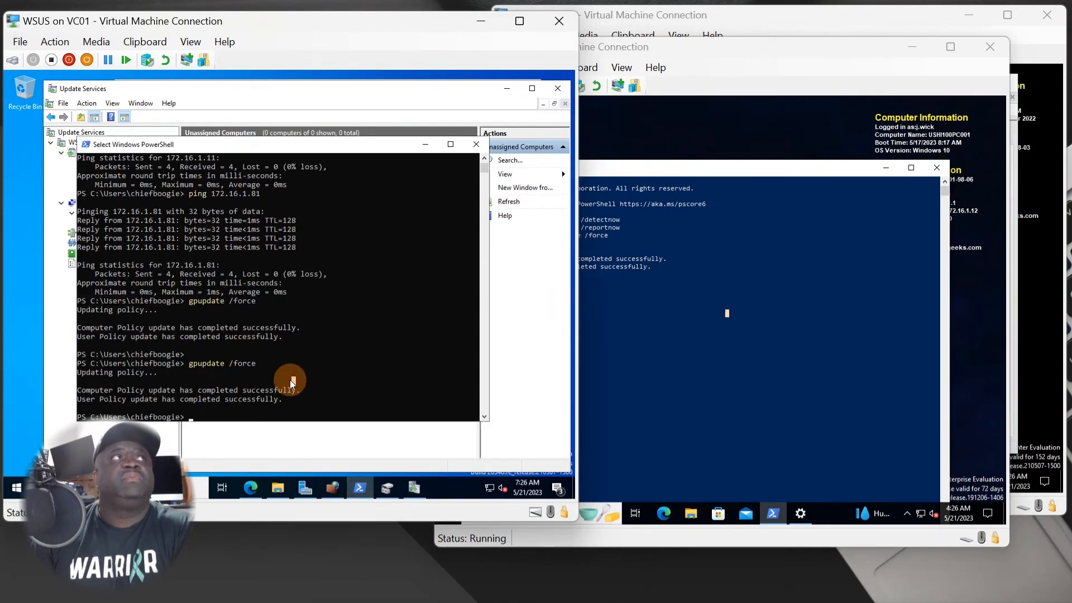
left_click(378, 494)
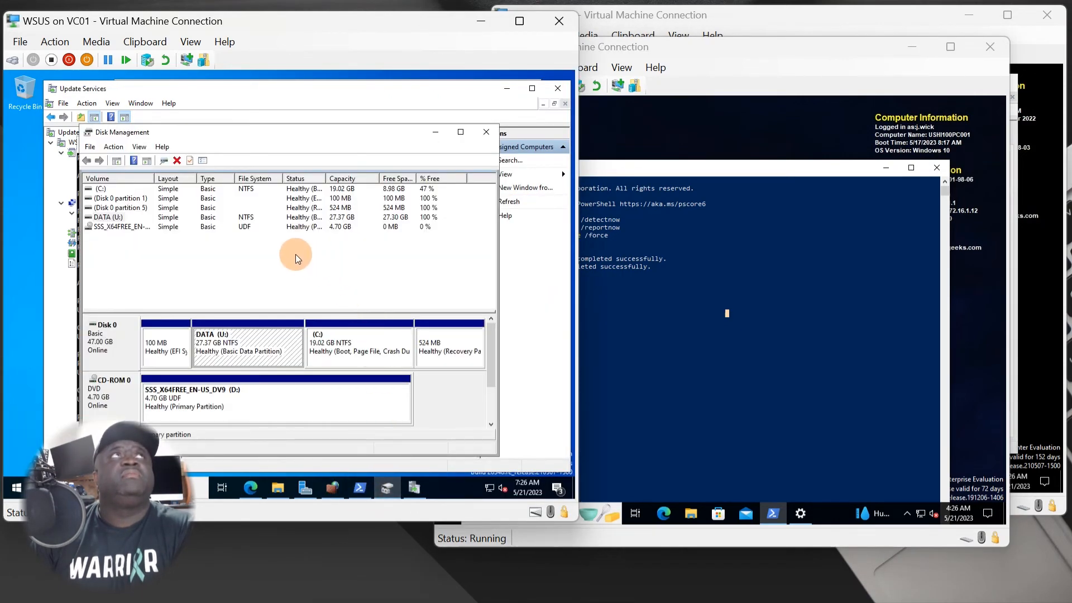
left_click(441, 135)
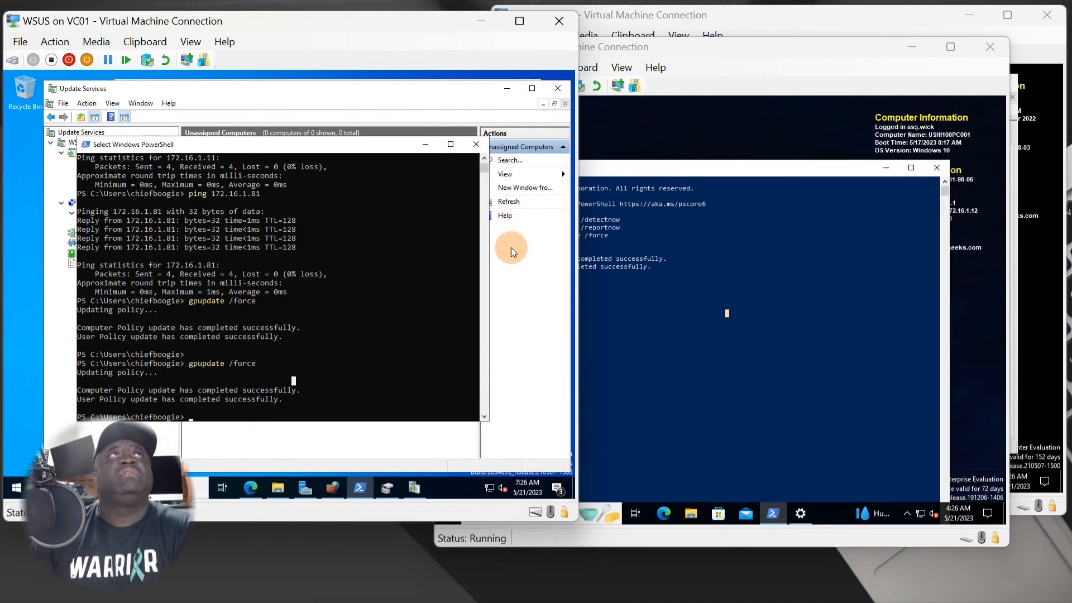
left_click(430, 139)
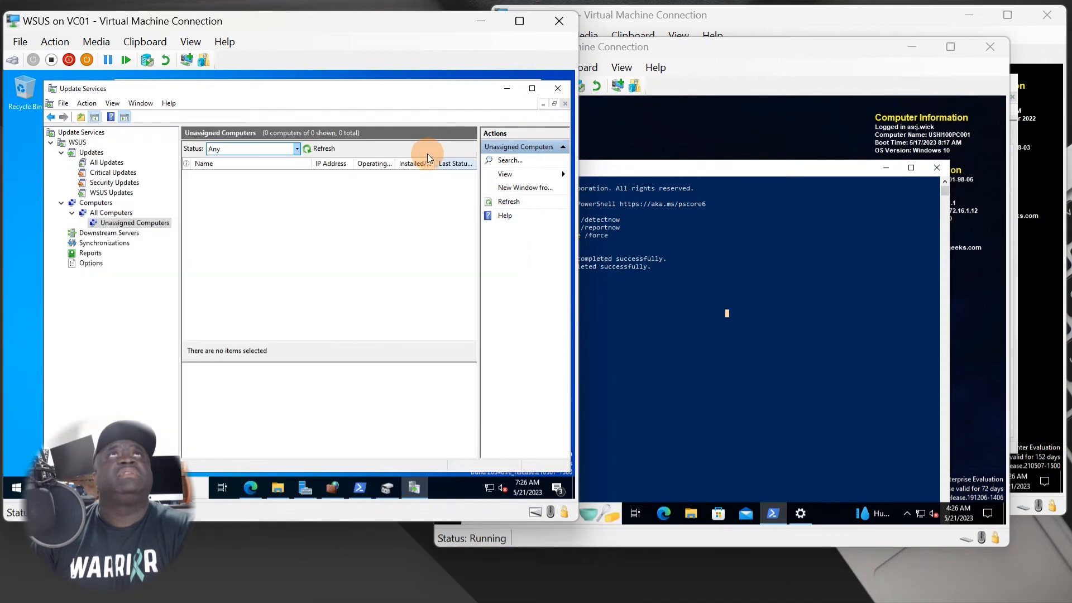
Refresh Unassigned Computers, and review the Updates summary and both computer groups in WSUS.
left_click(327, 152)
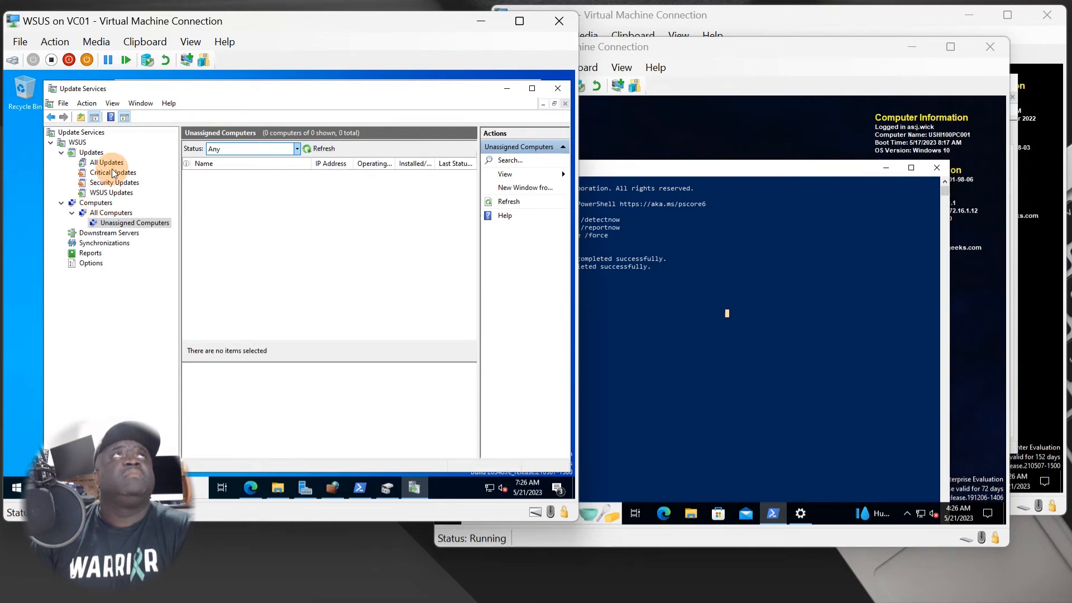
left_click(91, 152)
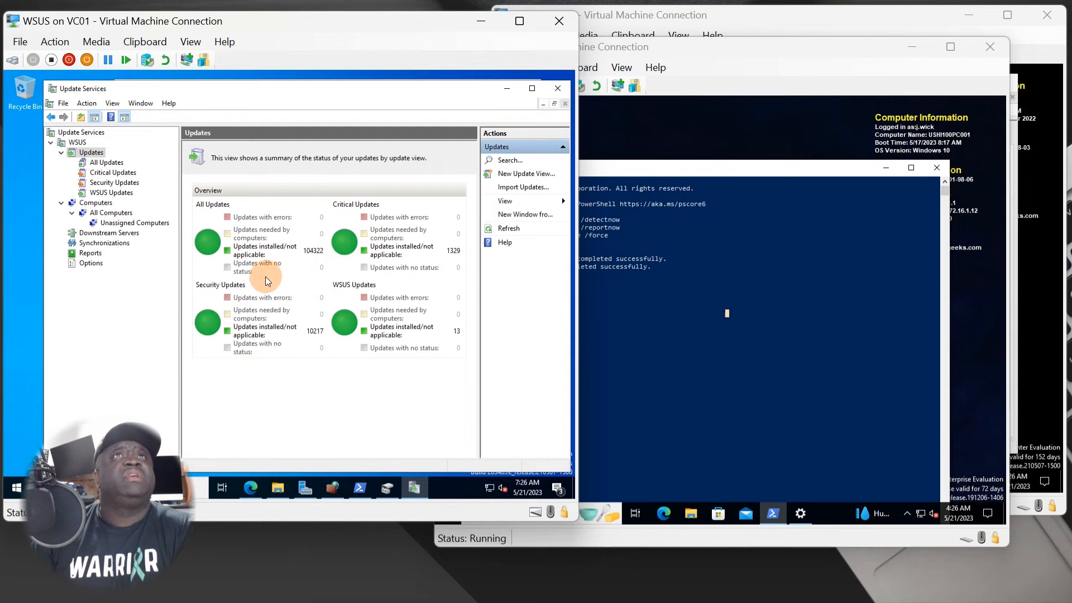
left_click(112, 214)
left_click(115, 224)
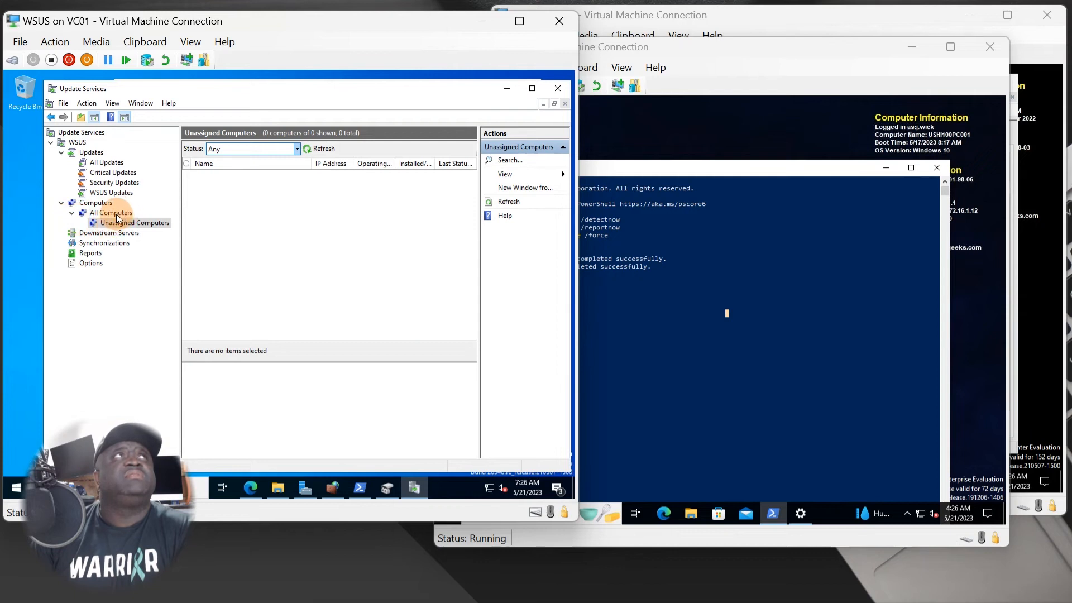
left_click(124, 213)
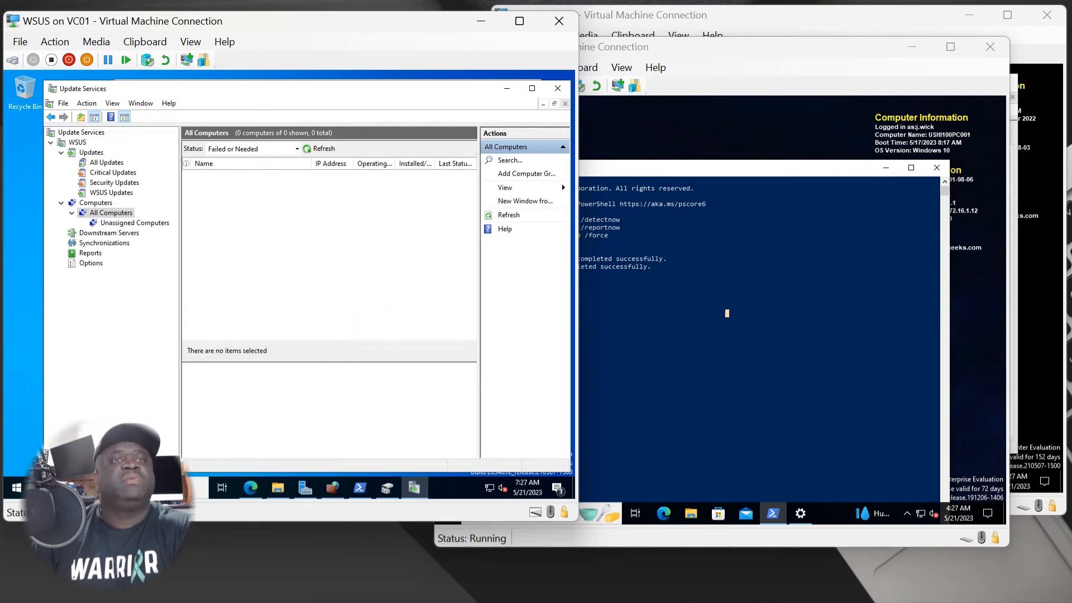
Open the Configure Automatic Updates policy in DC01's Group Policy Management Editor and set it to Enabled.
mouse_move(386, 488)
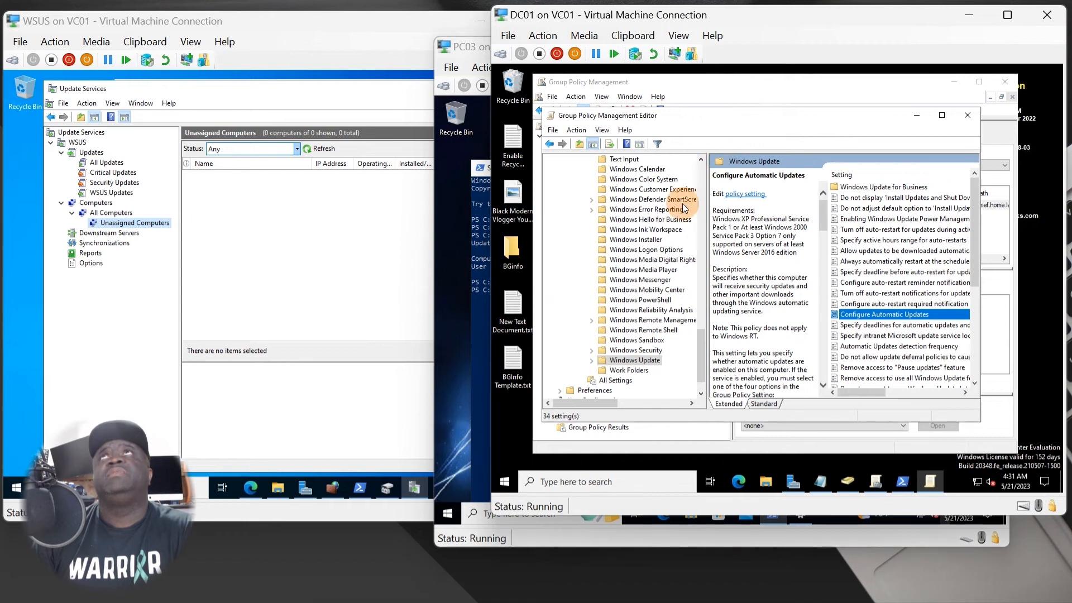
right_click(877, 319)
left_click(880, 321)
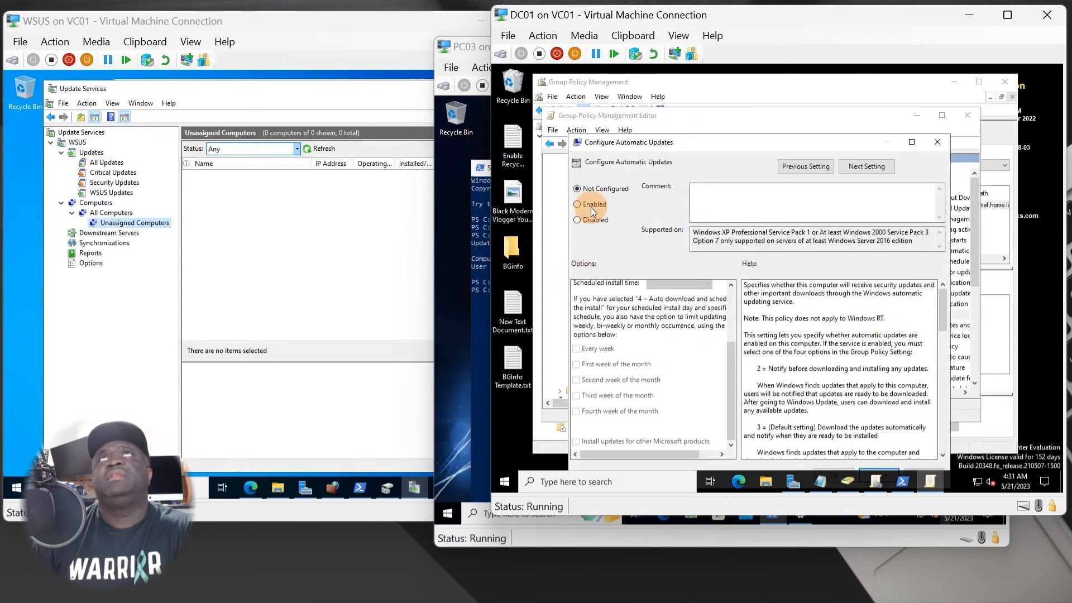
left_click(591, 203)
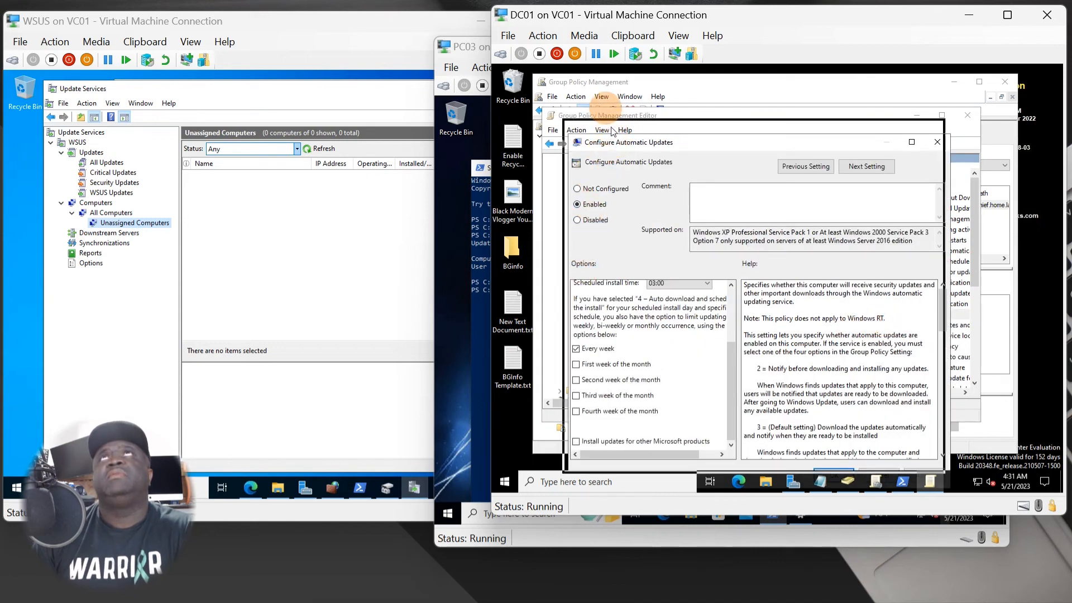
left_click_drag(616, 142, 609, 105)
scroll(588, 266, "up", 3)
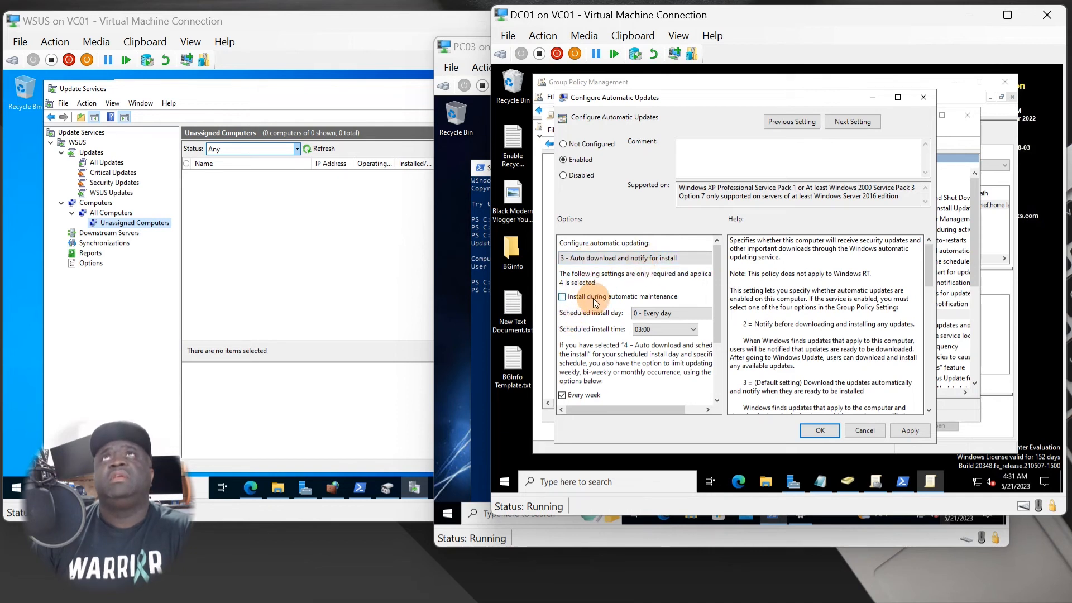
Try the Install during automatic maintenance option, clear it again, and review the policy's update schedule options.
left_click(614, 297)
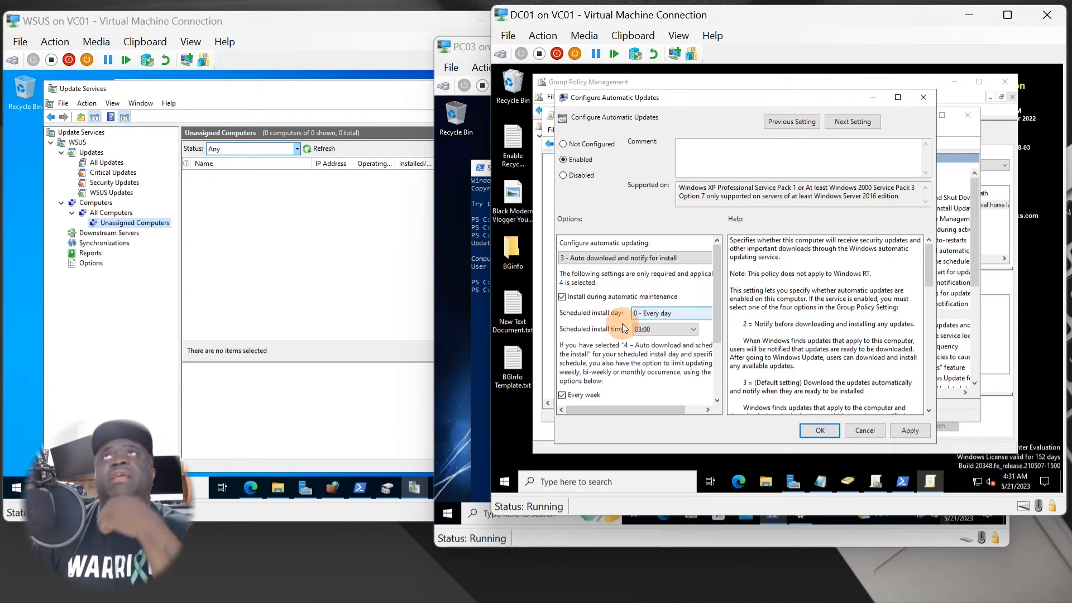
left_click(562, 297)
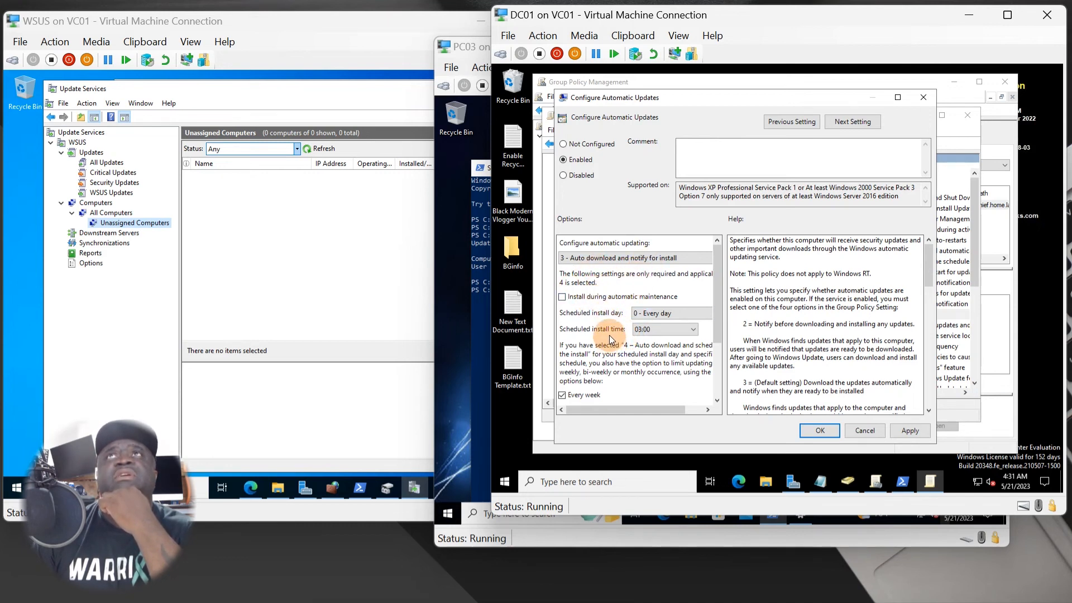
scroll(616, 318, "down", 3)
scroll(617, 320, "up", 3)
scroll(613, 329, "down", 3)
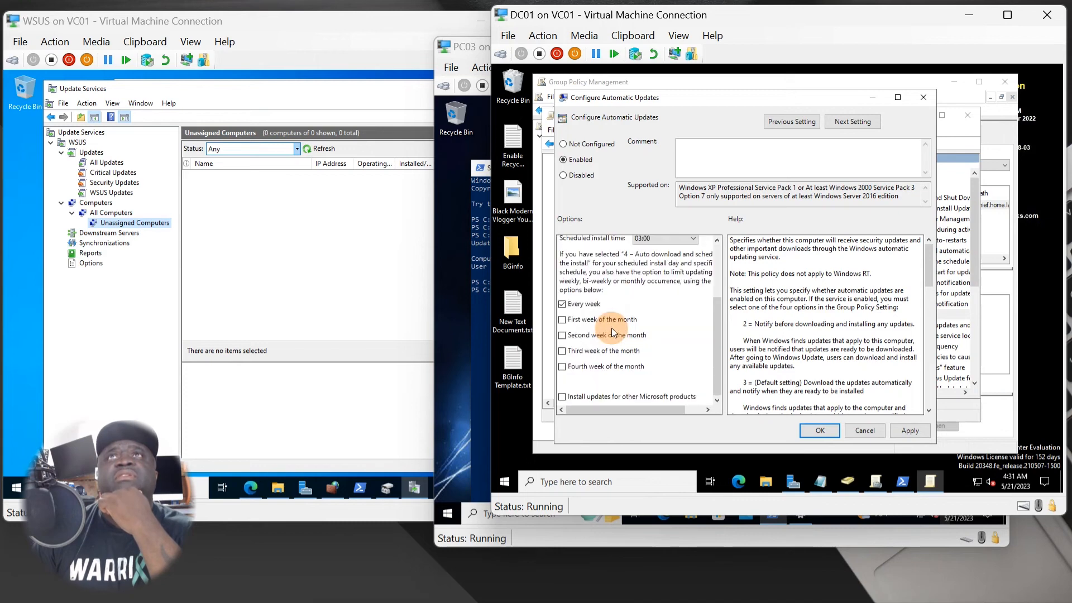
scroll(631, 366, "up", 3)
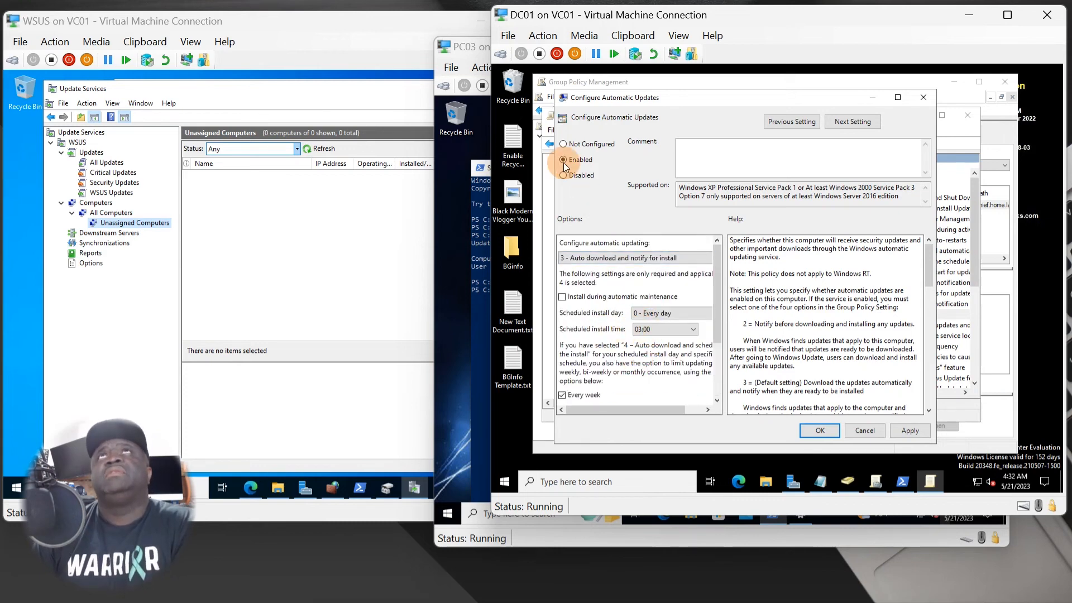
Apply and close the Configure Automatic Updates policy, and minimize the Group Policy Management Editor.
left_click(911, 430)
left_click(821, 430)
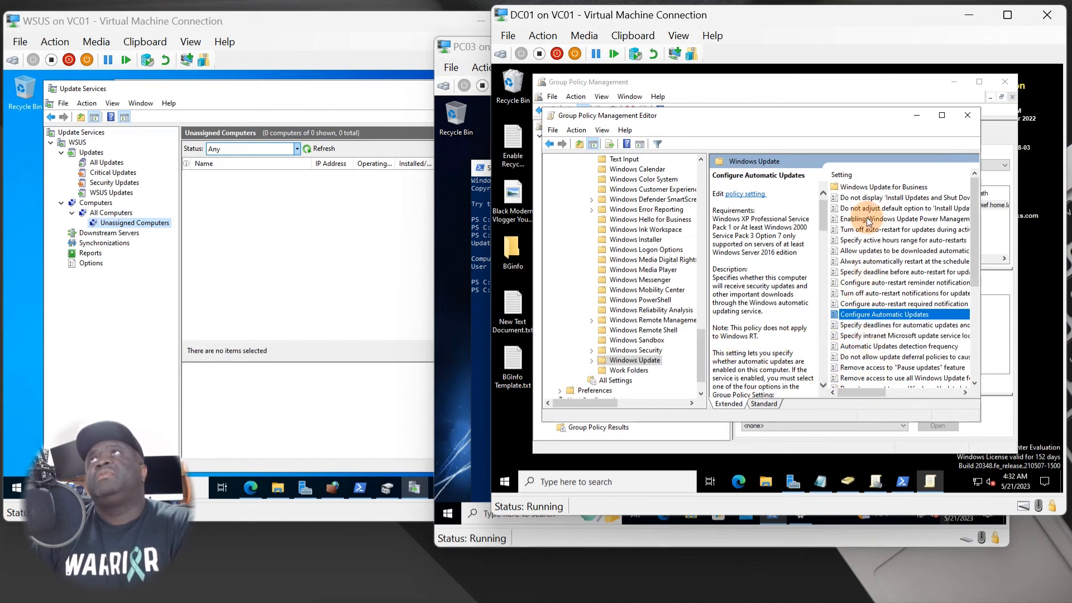
scroll(887, 343, "down", 5)
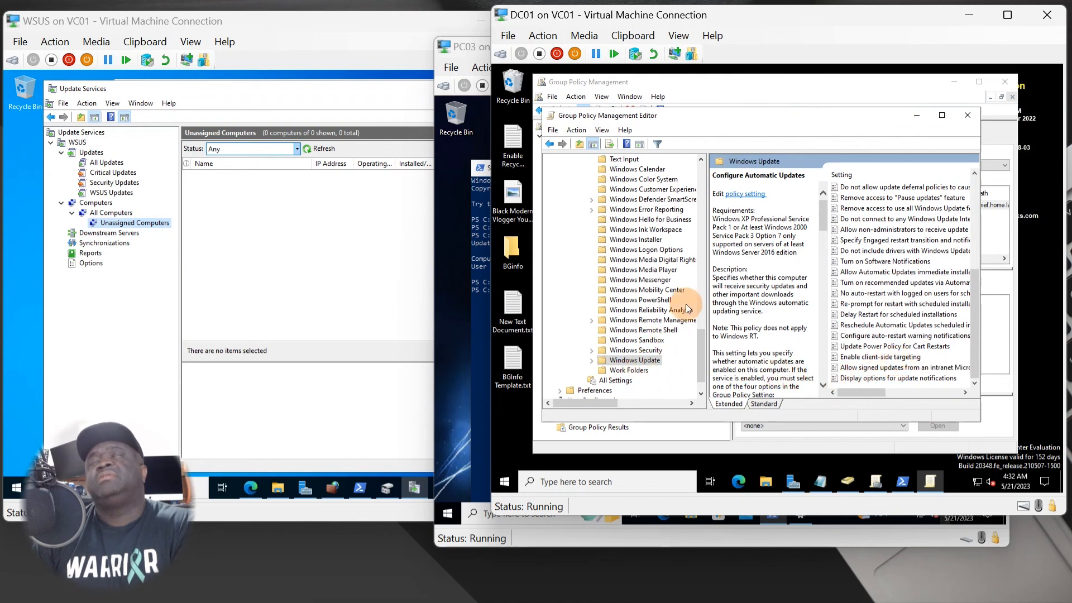
scroll(652, 318, "up", 4)
left_click(914, 116)
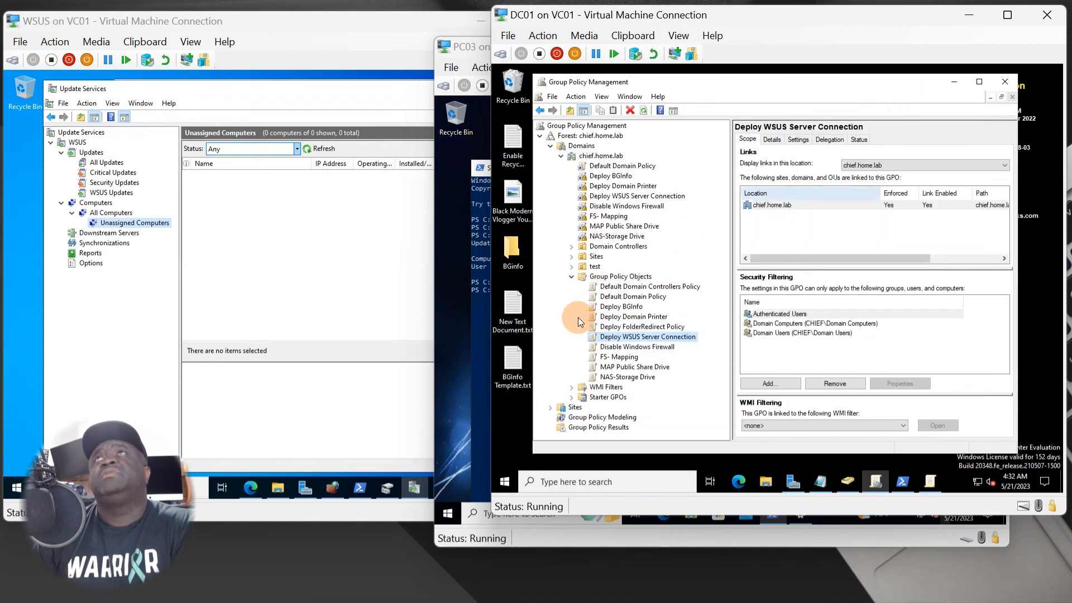
Refresh and minimize Group Policy Management on DC01, and switch to the PowerShell window on PC03.
left_click(641, 111)
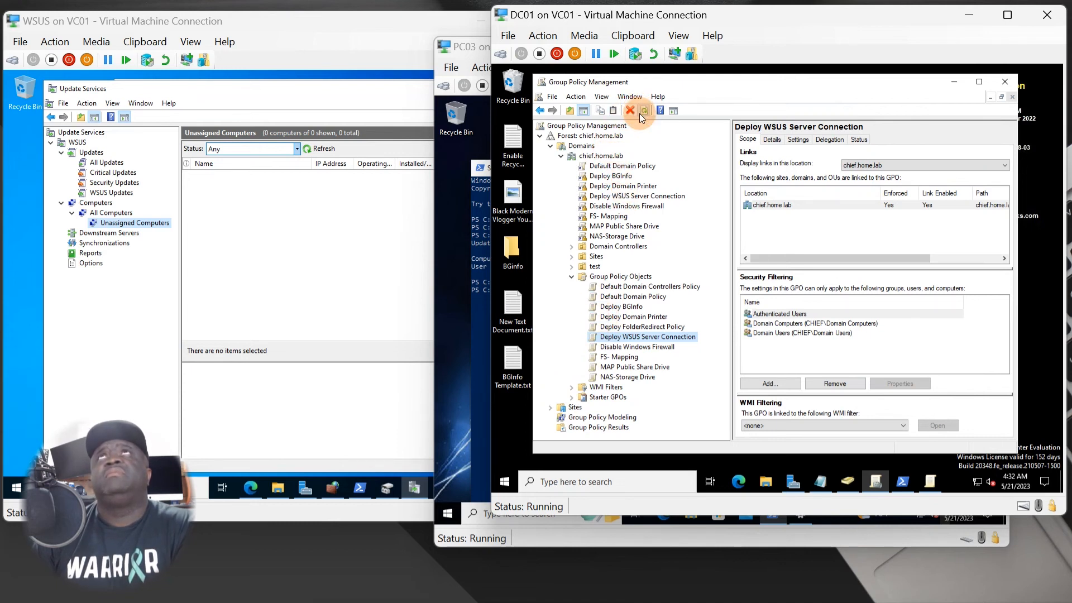
left_click(953, 85)
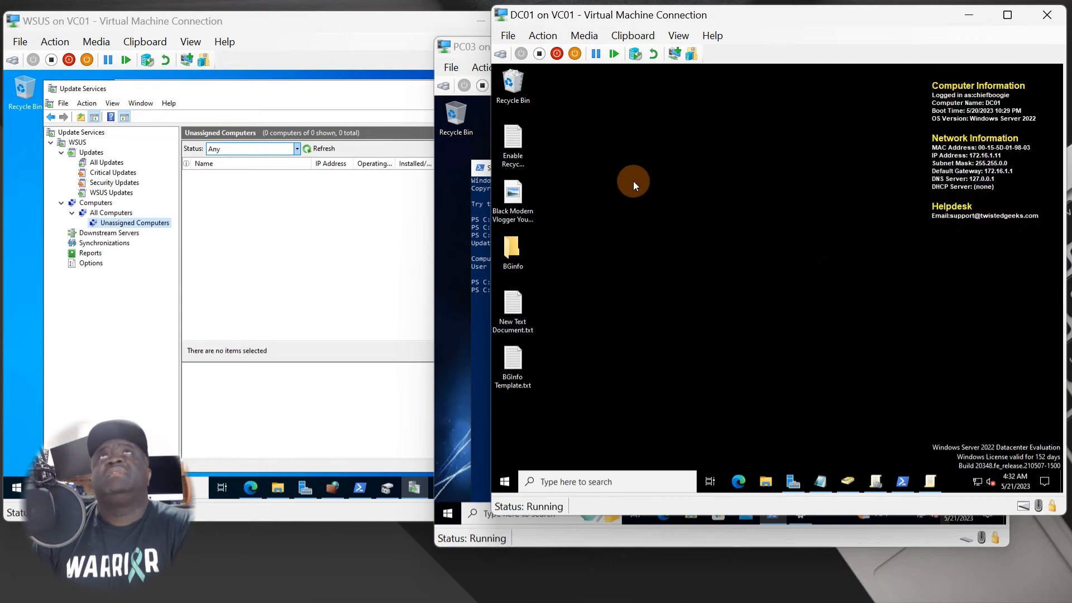
left_click(457, 302)
left_click(564, 315)
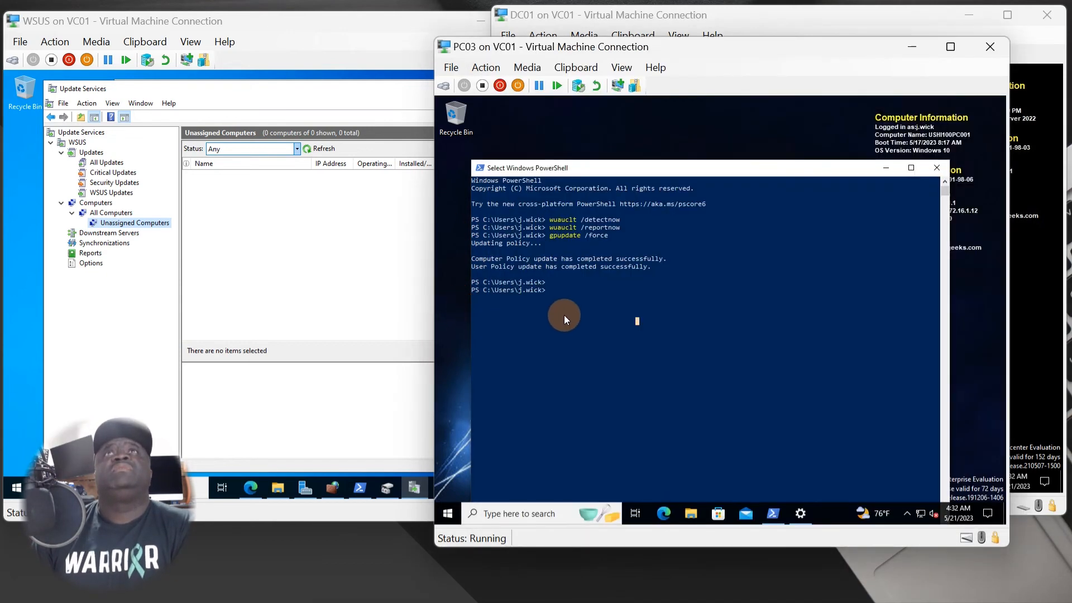
Run wuauclt /detectnow, wuauclt /reportnow and gpupdate /force again in PowerShell on PC03.
key("Up")
key("Up")
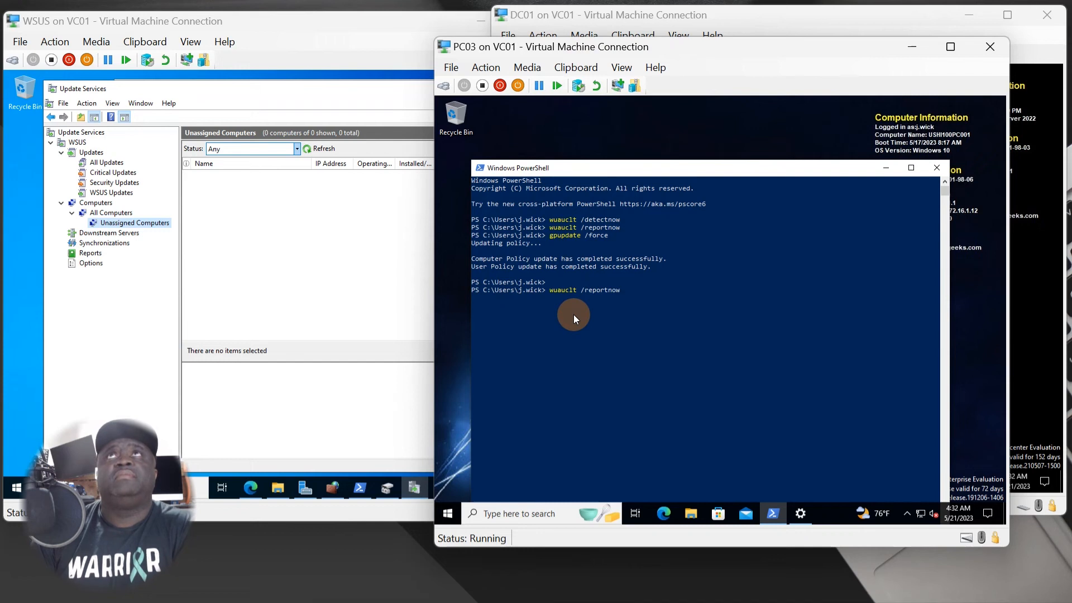
key("Return")
key("Up")
key("Up")
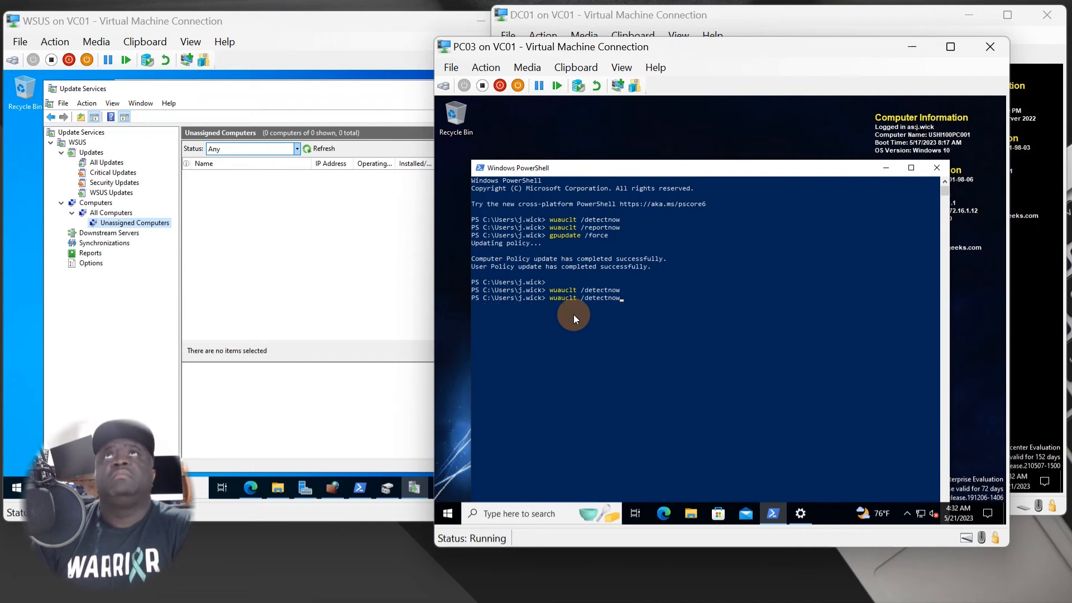
key("Up")
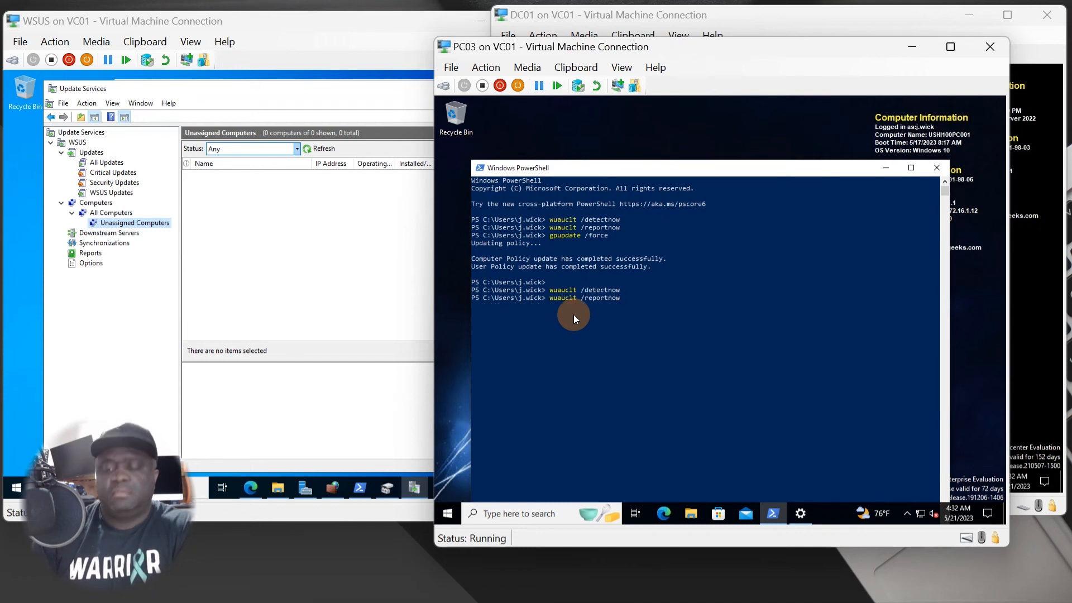
key("Return")
key("Up")
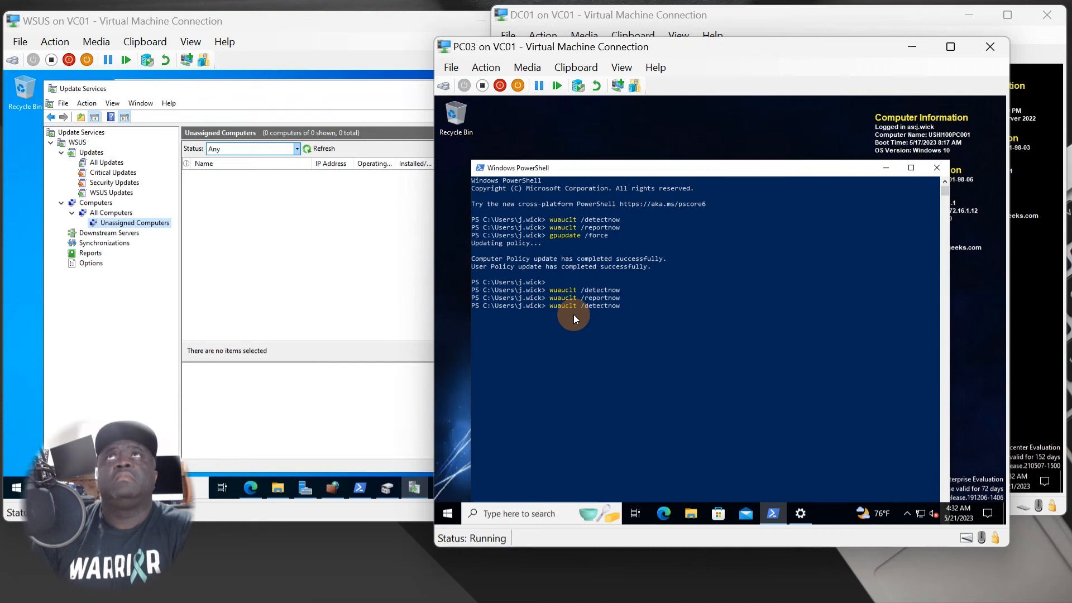
key("Up")
key("Up")
key("Return")
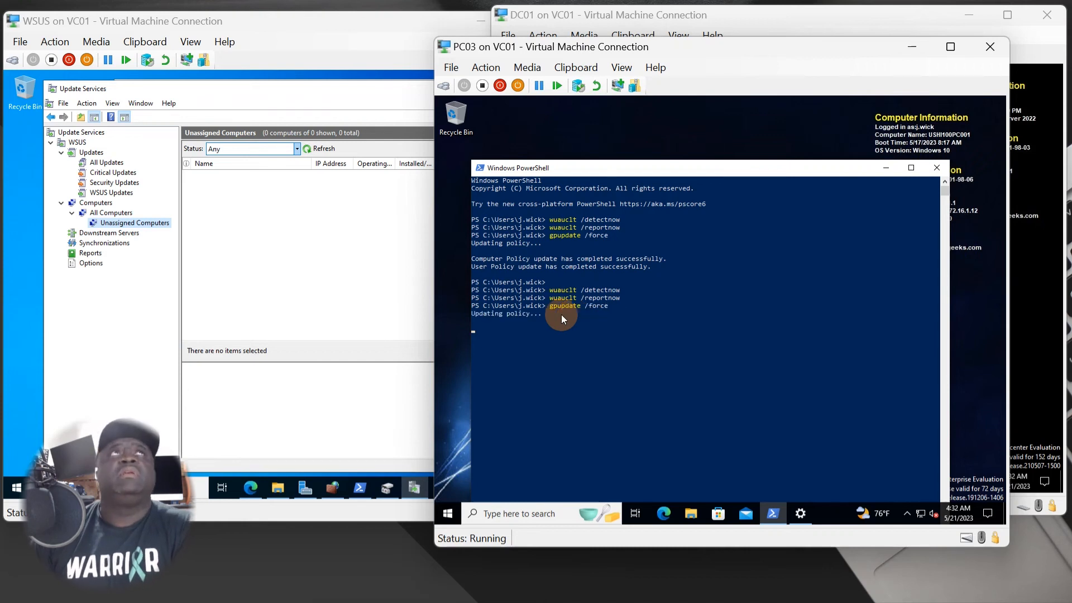
Refresh Unassigned Computers on the WSUS server, select ushi100pc001.chief.home.lab, and compare its details with the PC03 machine.
left_click(240, 268)
left_click(321, 148)
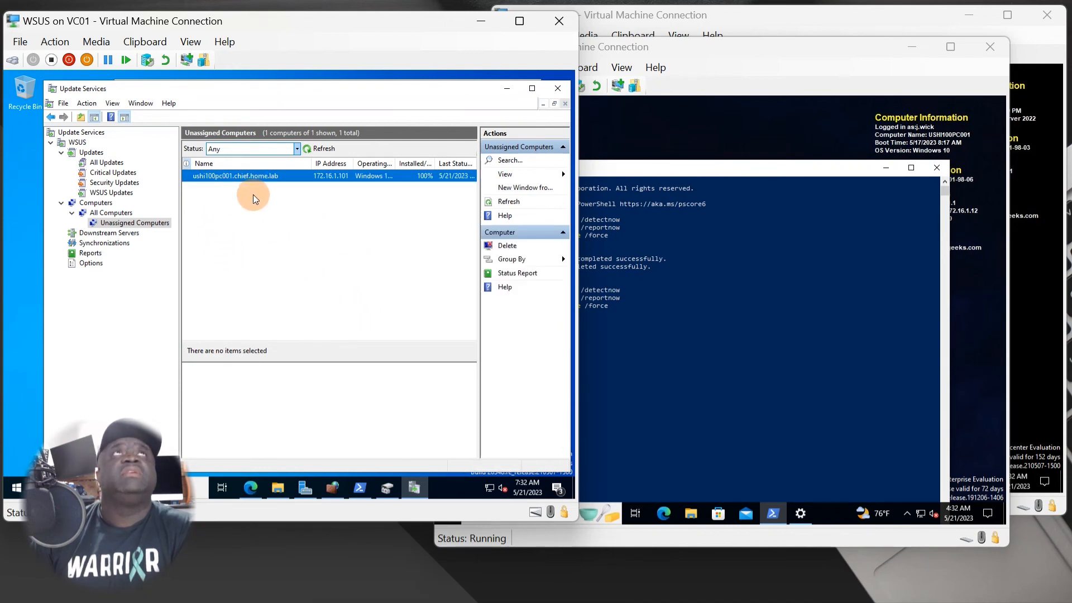
left_click(698, 339)
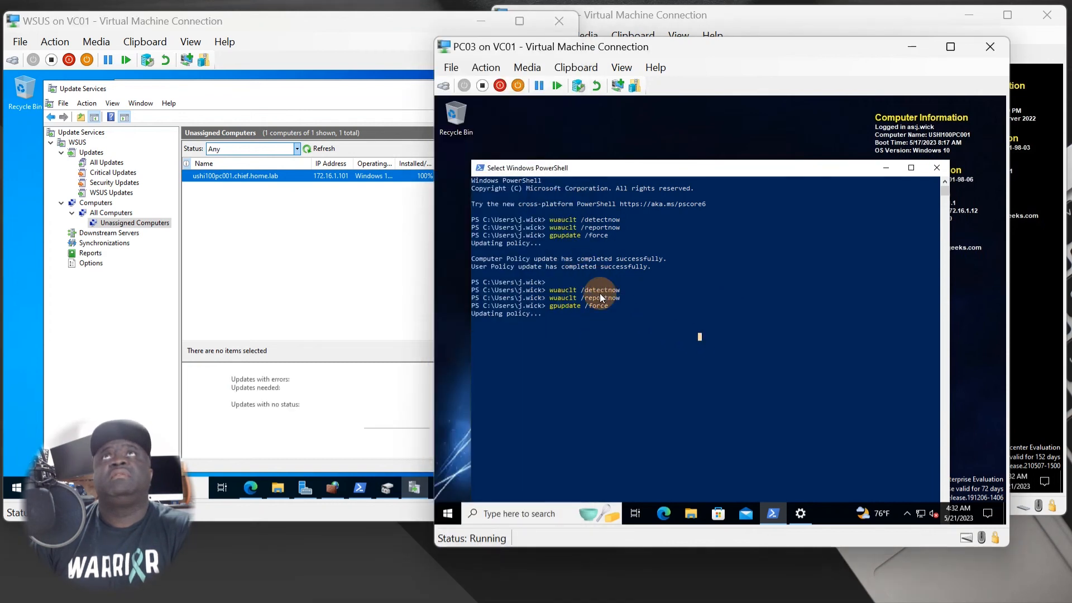
left_click(268, 273)
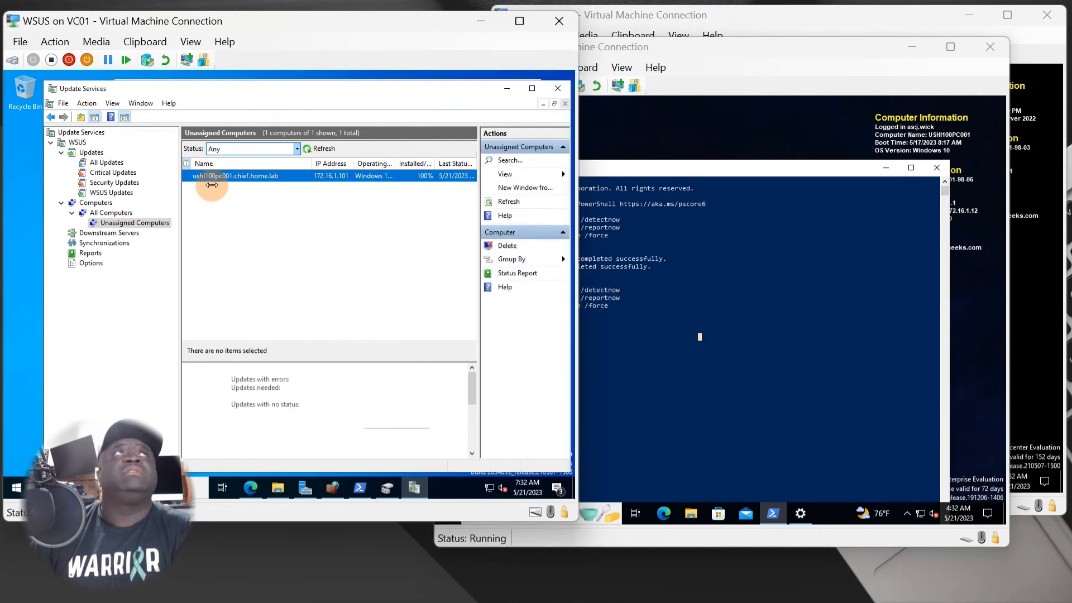
left_click(207, 176)
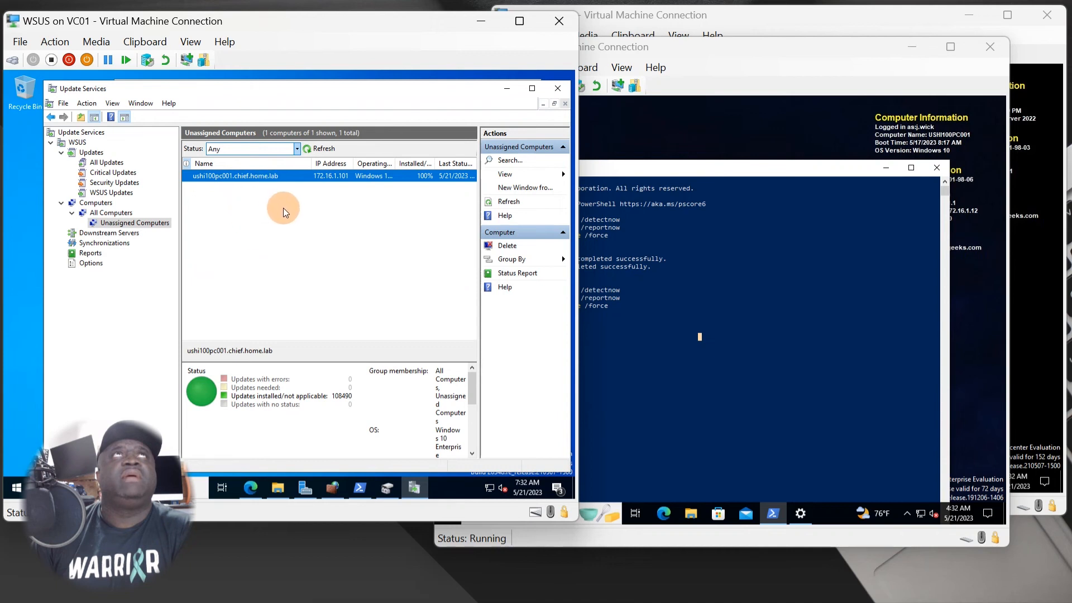
left_click_drag(397, 163, 408, 163)
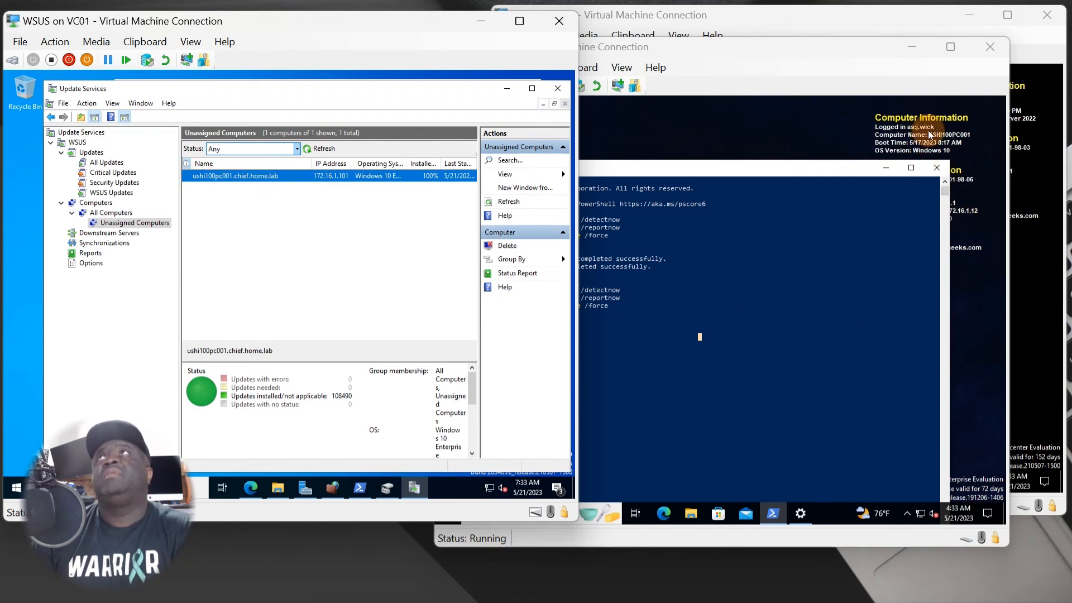
left_click(687, 279)
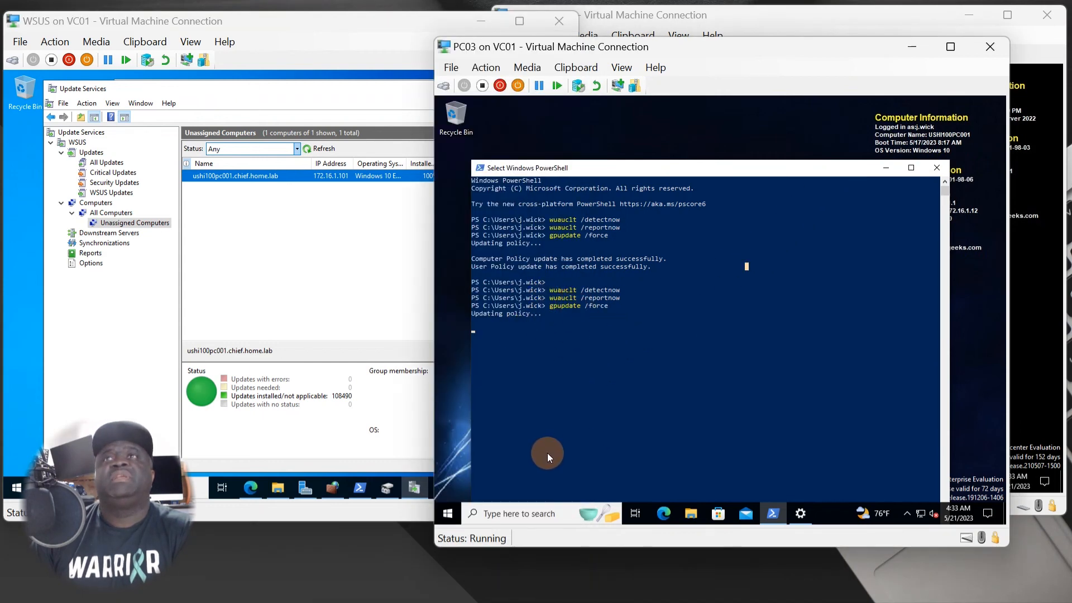
left_click(294, 252)
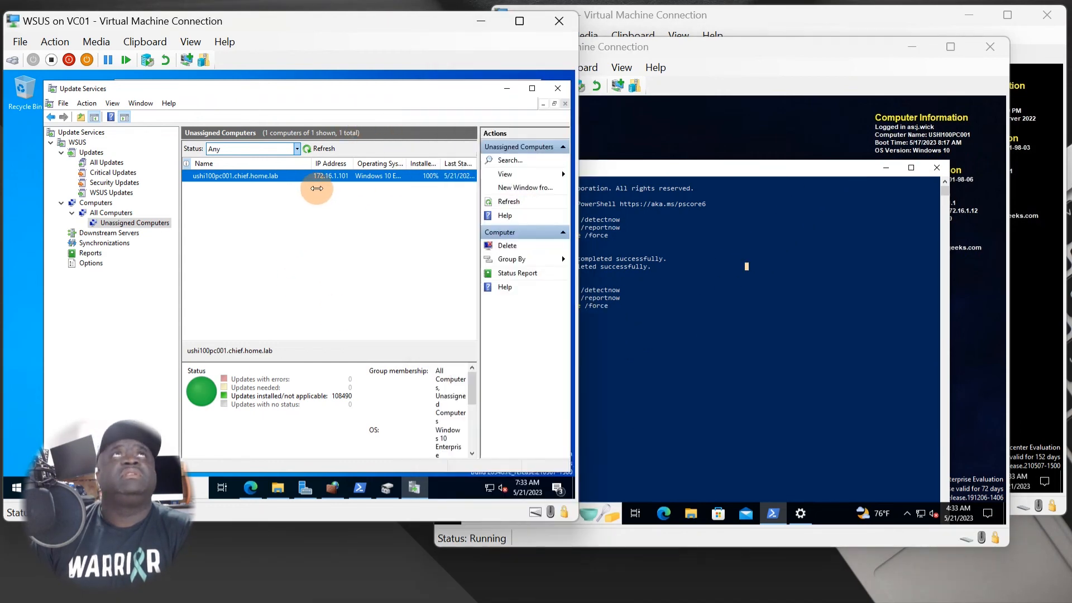
left_click(653, 354)
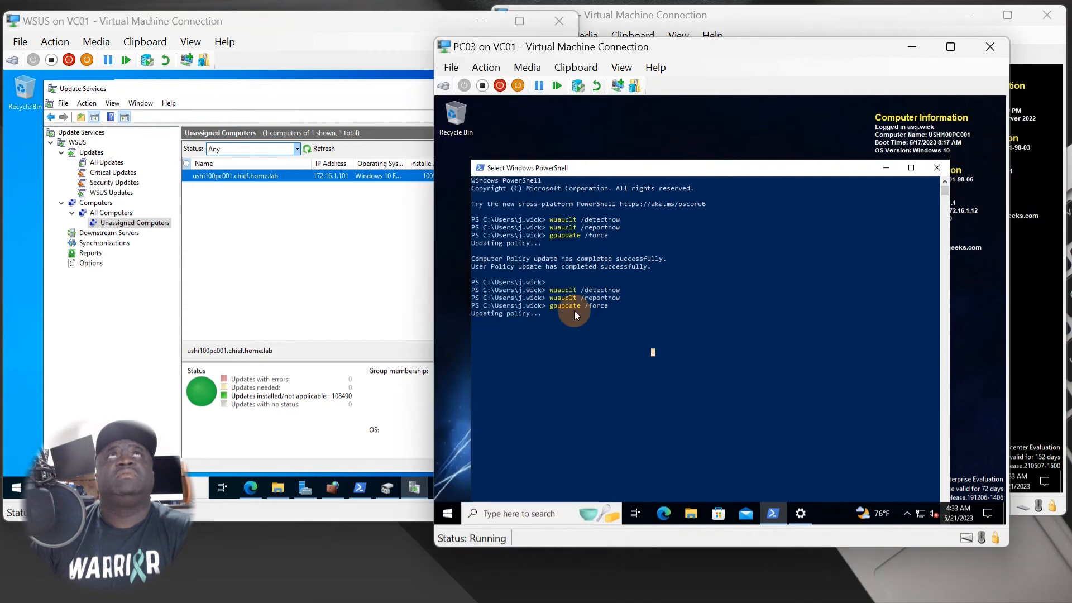
left_click(333, 228)
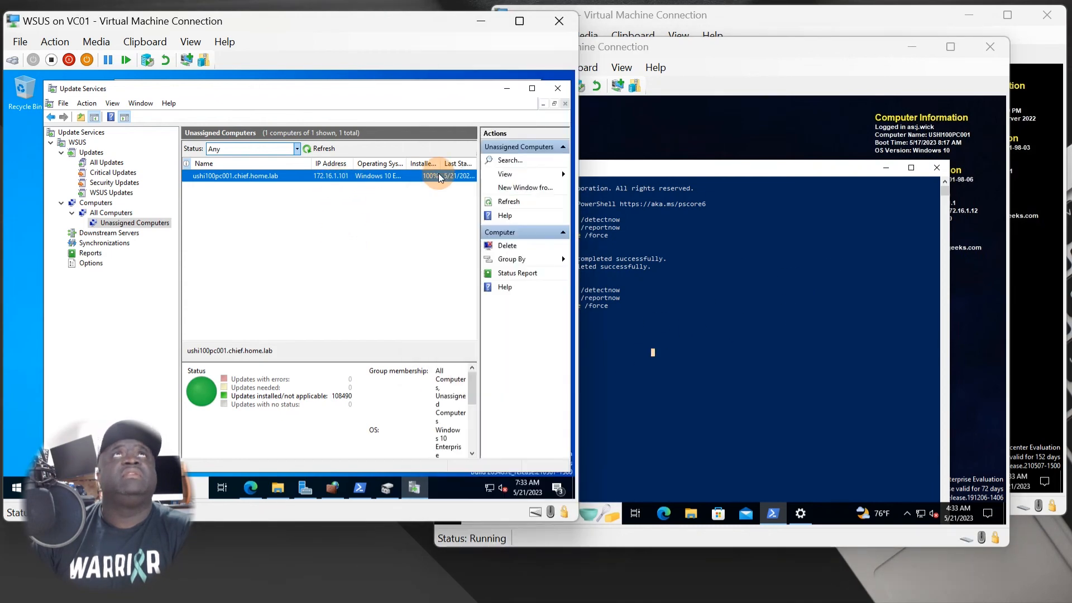
Try to open the status report for ushi100pc001.chief.home.lab, follow the Microsoft Report Viewer 2012 Redistributable link, and dismiss the dialog.
right_click(279, 177)
left_click(283, 215)
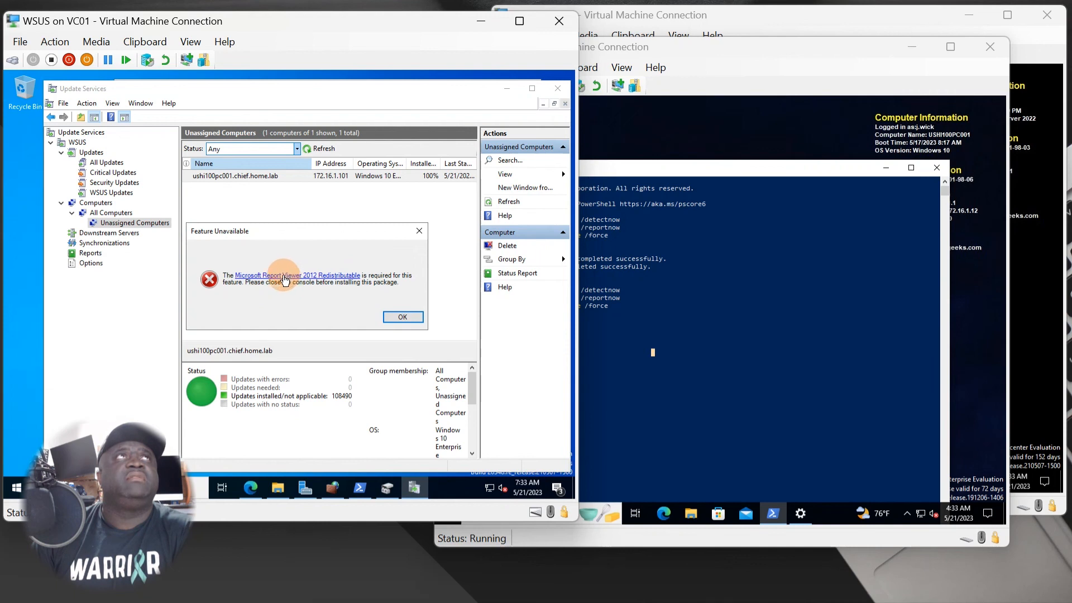
left_click(285, 276)
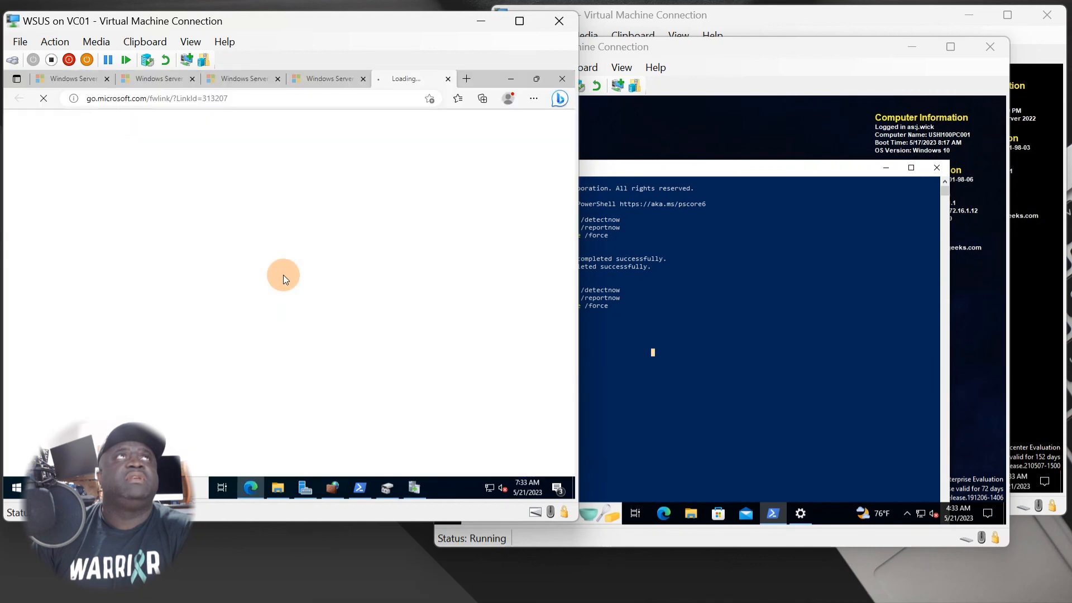
left_click(509, 79)
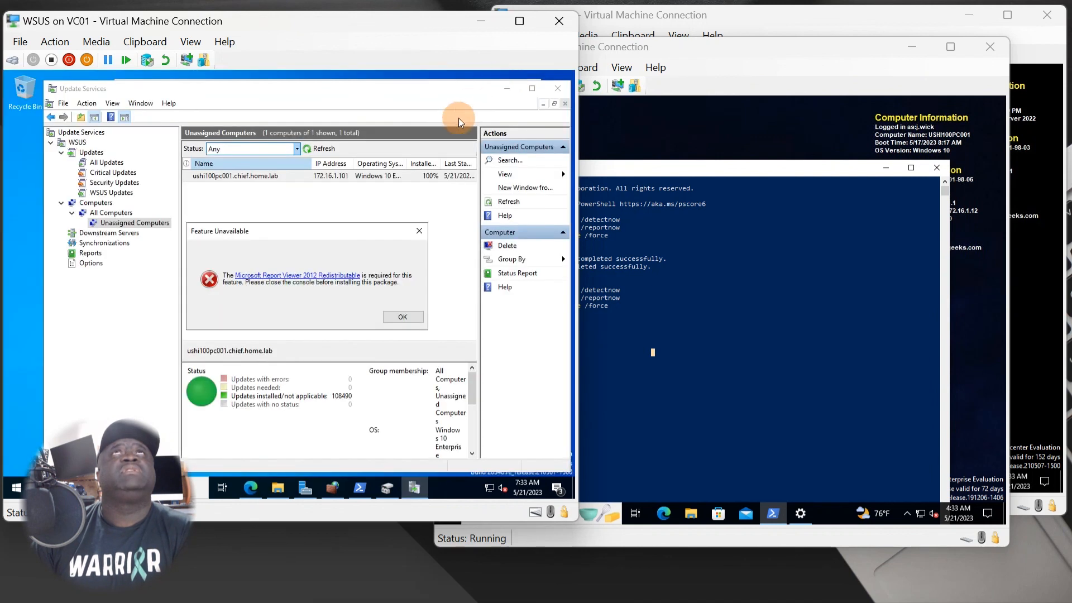
left_click(407, 317)
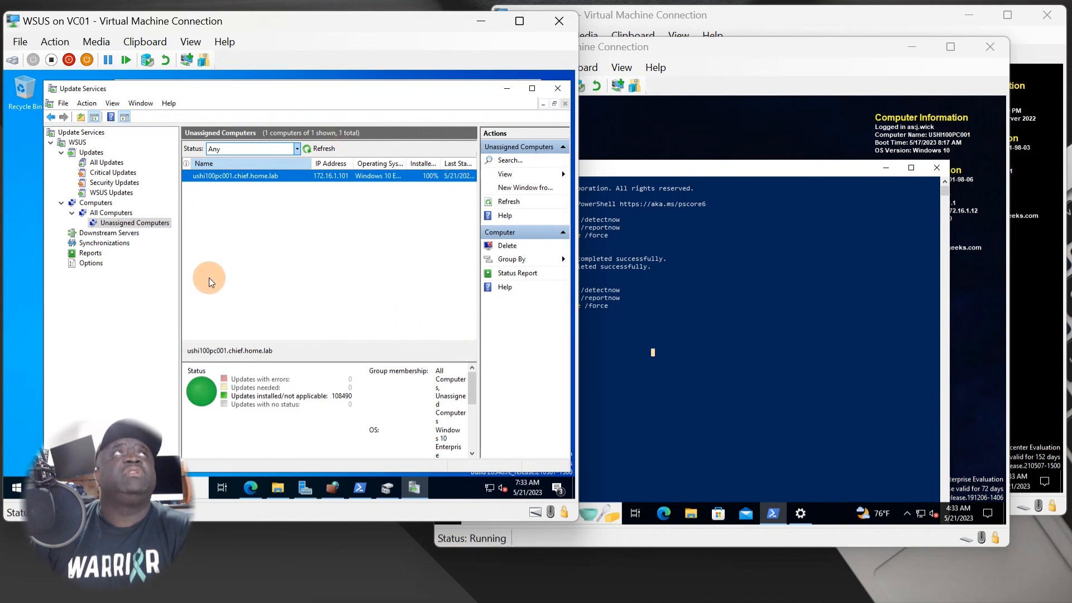
Refresh the All Computers group in WSUS and set its status filter to Any.
left_click(118, 216)
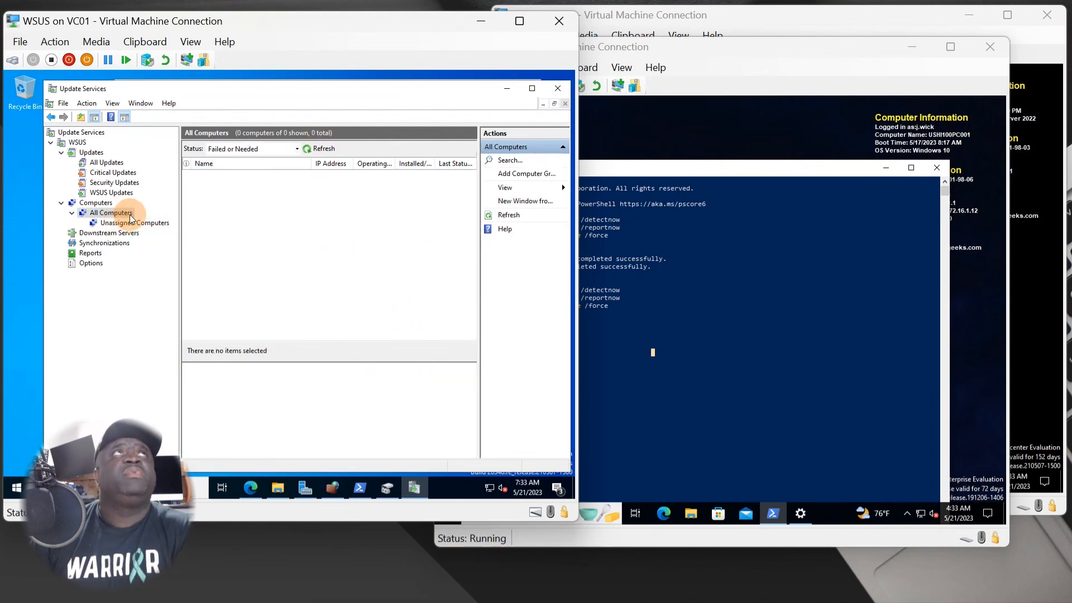
left_click(312, 153)
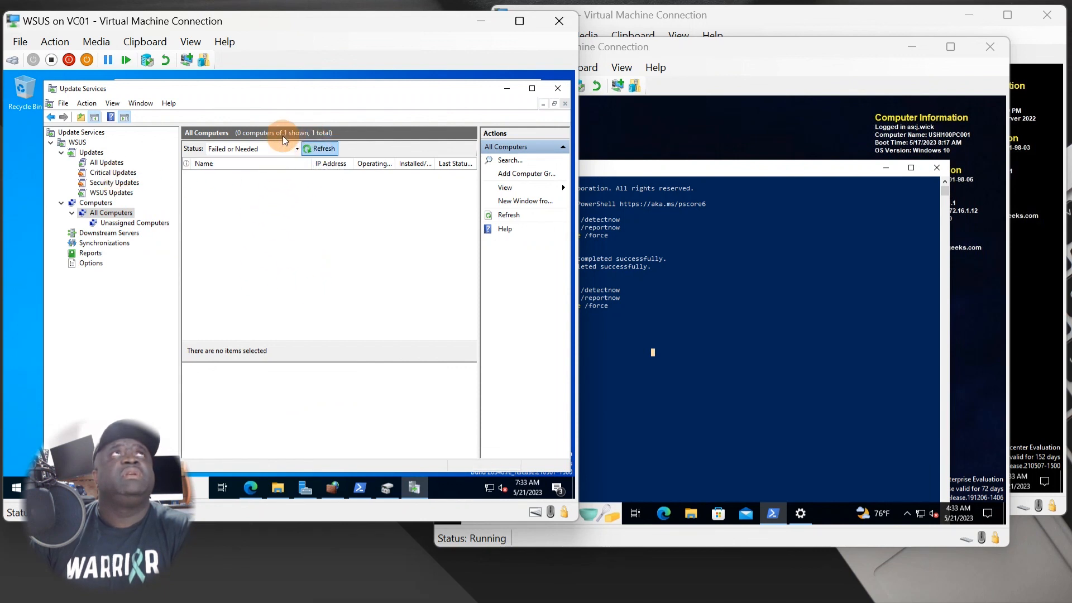
left_click(297, 149)
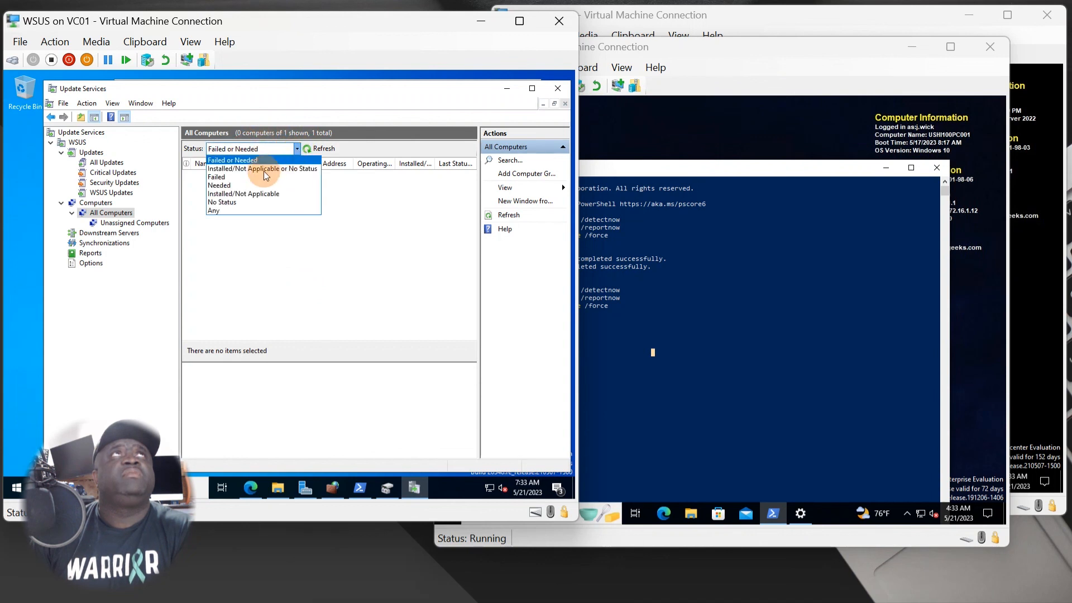
left_click(217, 210)
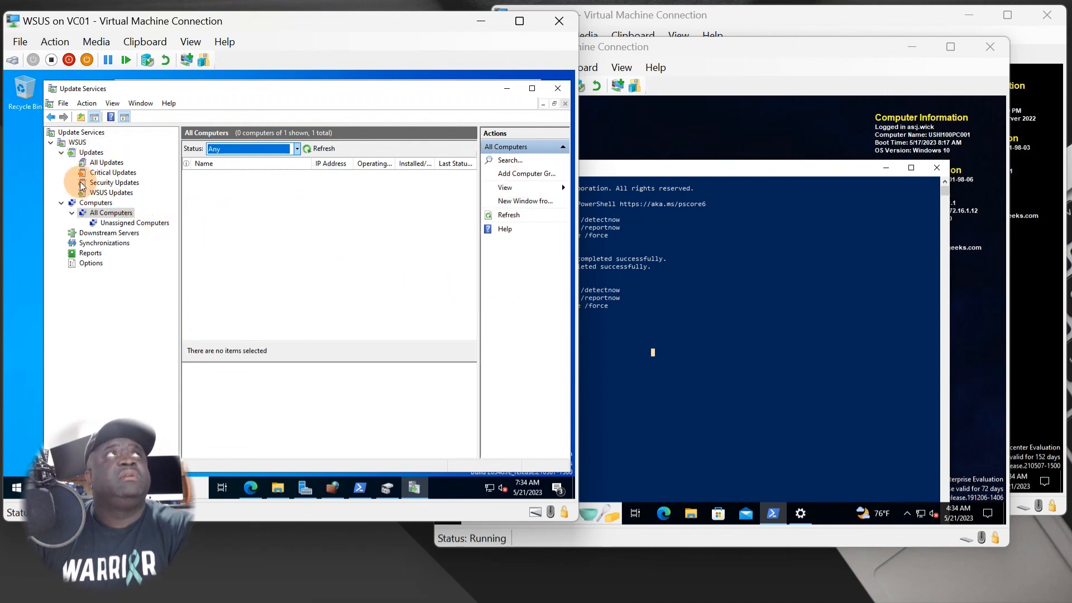
Review the Updates summary and the computer entry in Unassigned Computers, widening the Operating System column and checking it against PC03.
left_click(88, 153)
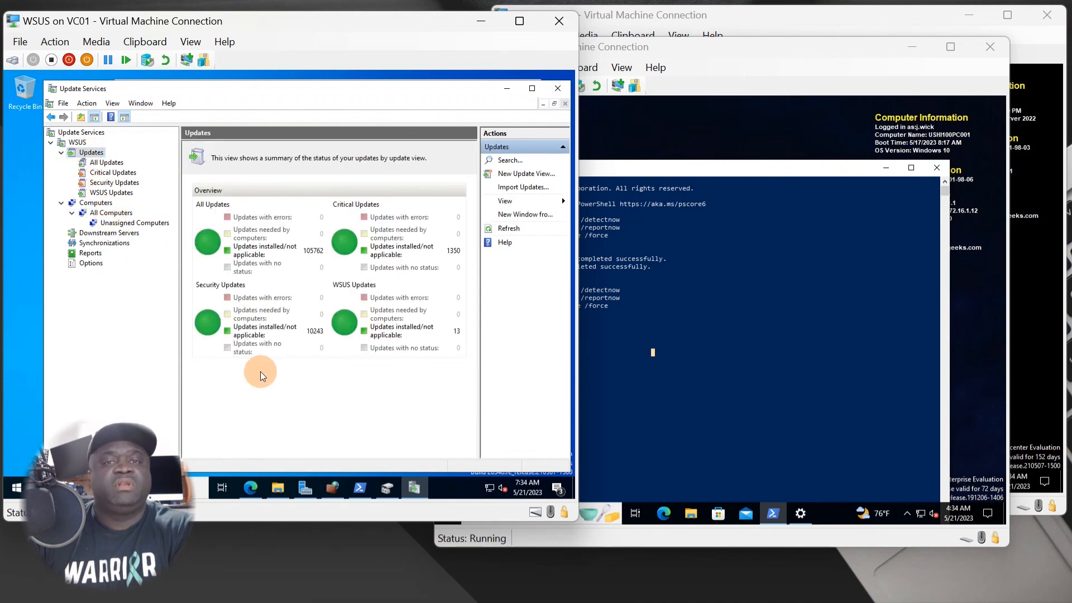
left_click(114, 225)
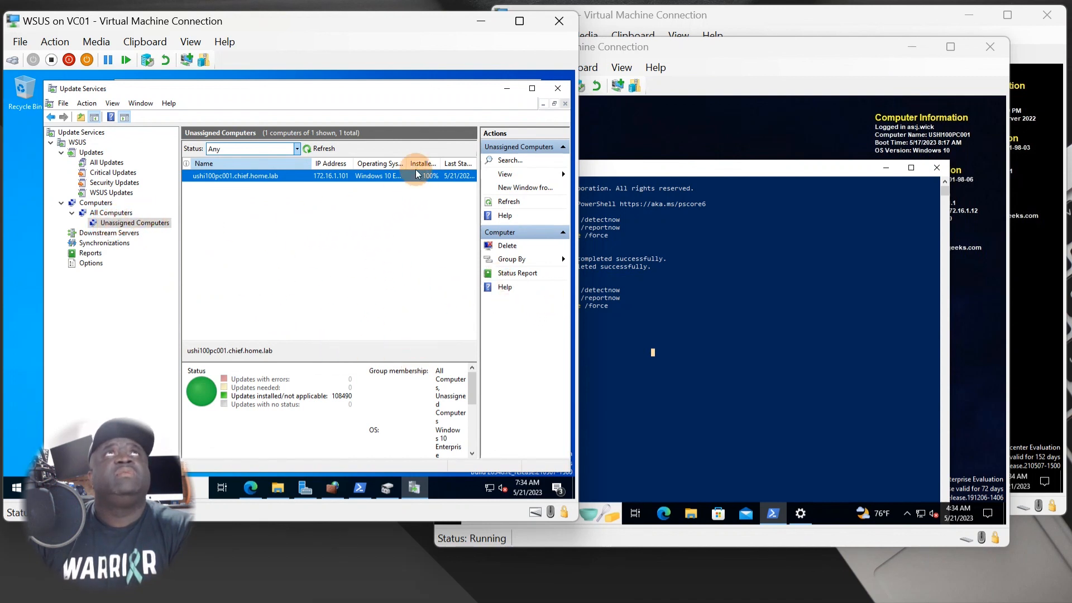
mouse_move(407, 164)
left_mouse_down()
mouse_move(378, 164)
mouse_move(420, 164)
left_mouse_up()
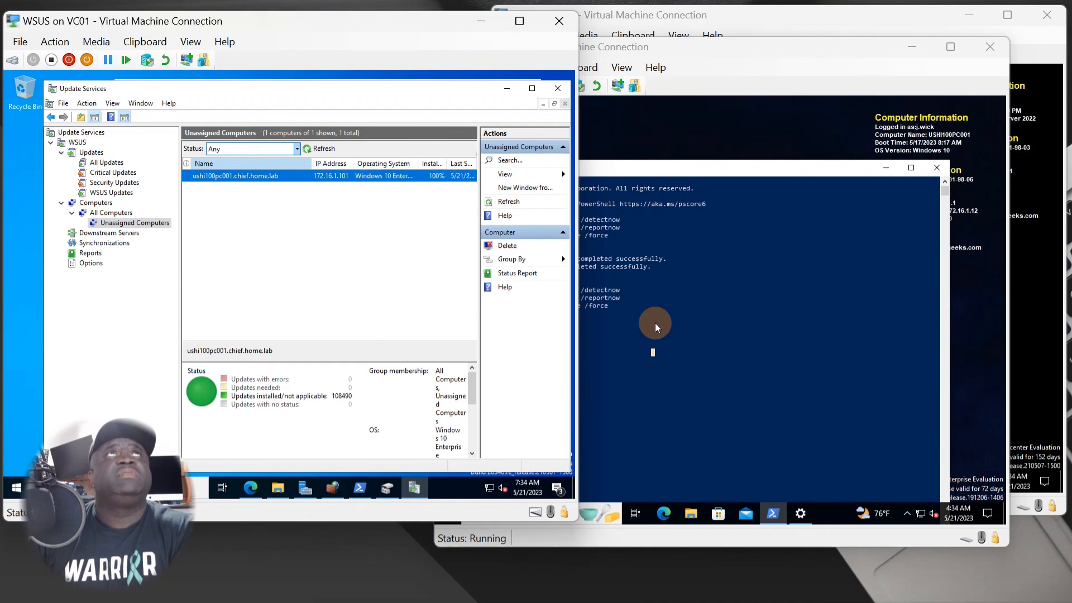
left_click(655, 323)
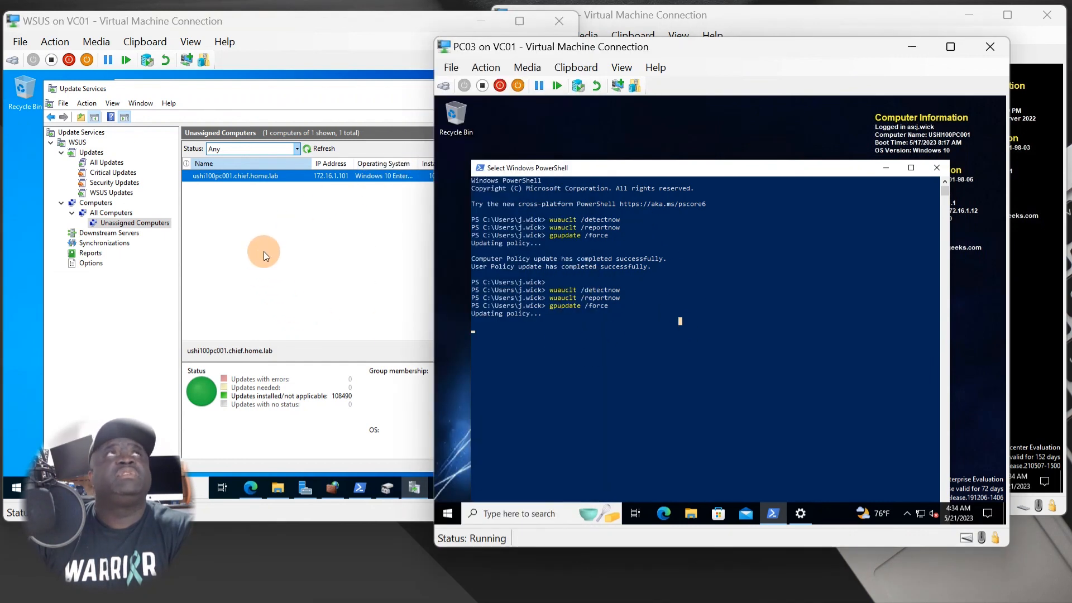
left_click(263, 252)
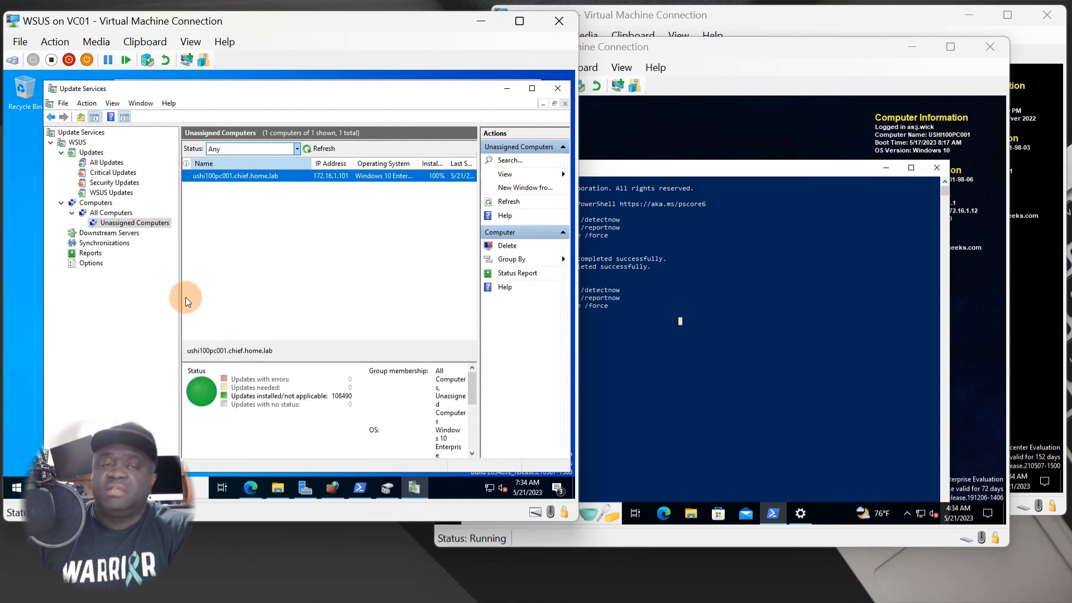